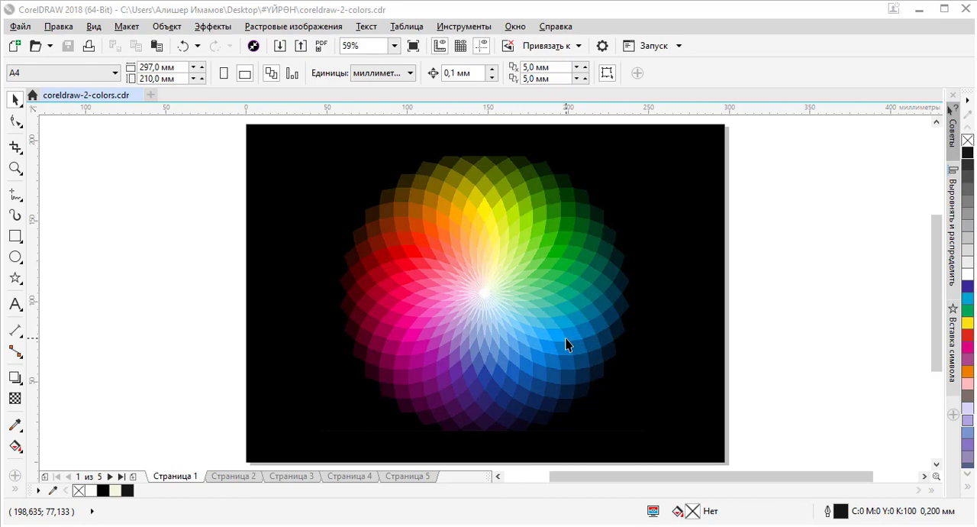
# Step: Browse through pages 2 and 3, ending on page 4 with the CMYK circle diagram
pyautogui.press('pagedown')
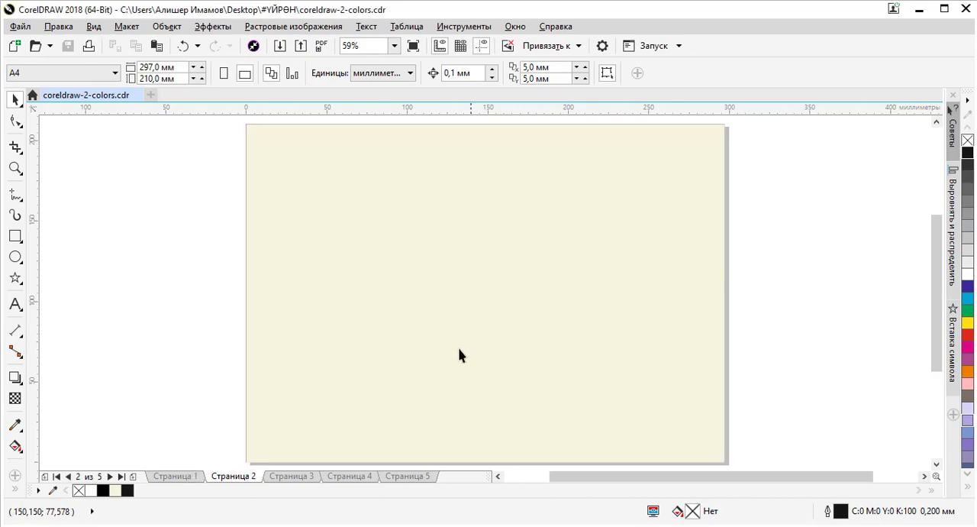
pyautogui.click(302, 478)
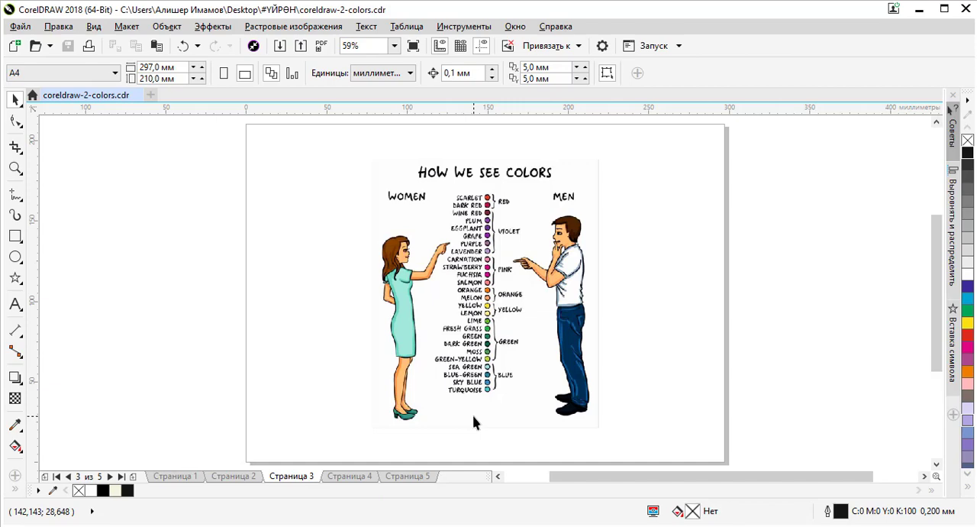
pyautogui.click(348, 476)
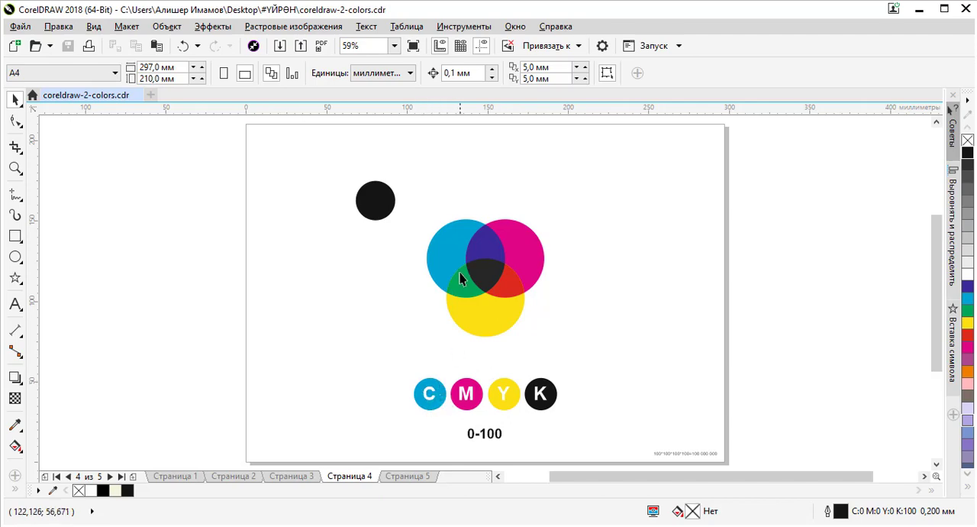
# Step: Ungroup the CMYK circle diagram with its lettered circles on page 4 and clear the selection
pyautogui.click(446, 256)
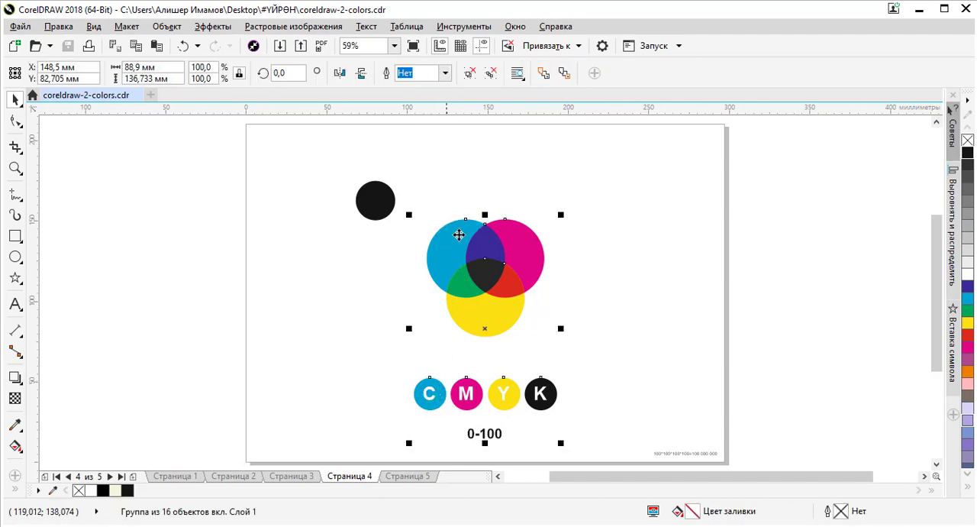
pyautogui.click(534, 185)
pyautogui.click(470, 232)
pyautogui.hotkey('ctrl', 'u')
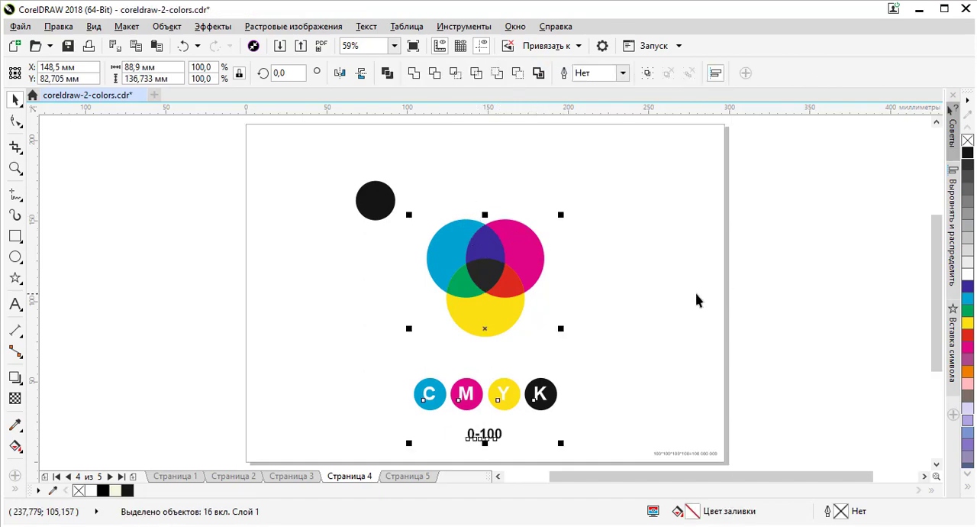
pyautogui.click(776, 287)
# Step: Examine the CMYK fill values of the cyan, magenta and yellow circles, the small Y circle and the central overlap
pyautogui.click(455, 242)
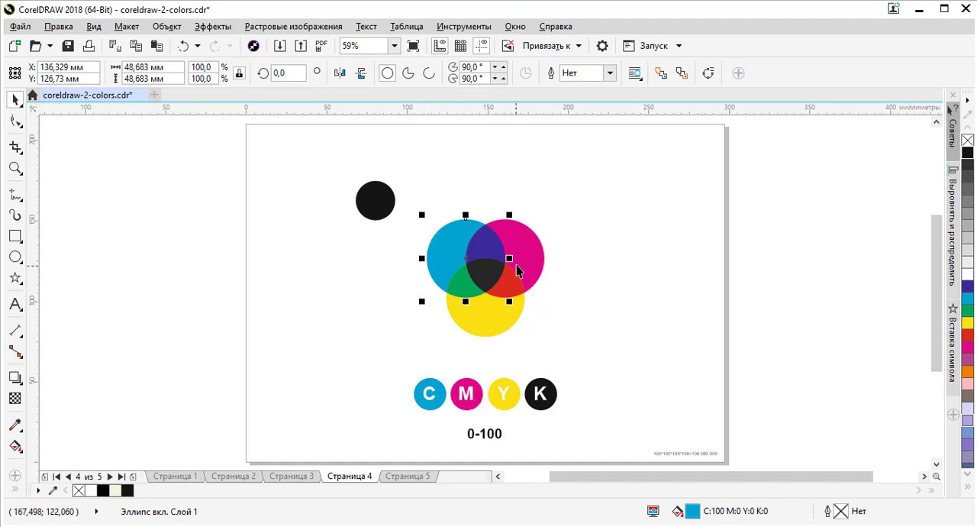
pyautogui.click(533, 239)
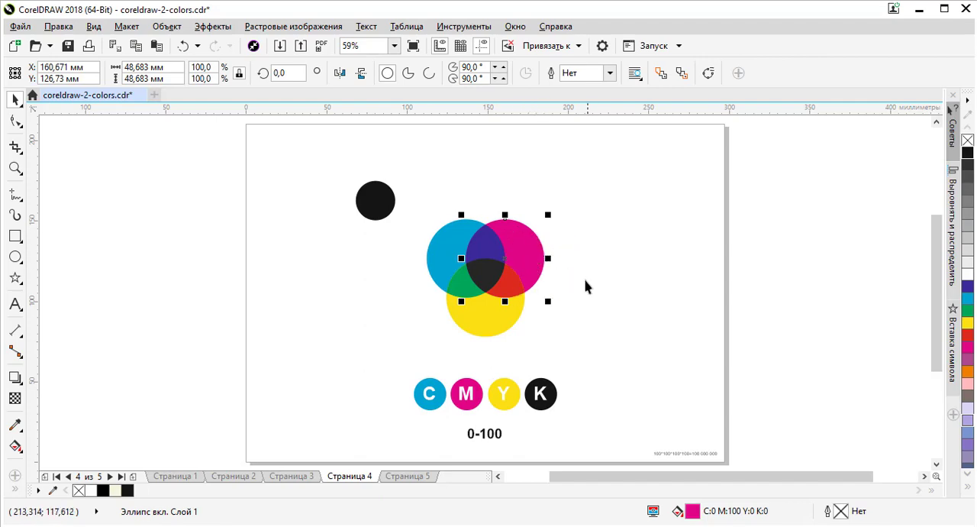
pyautogui.click(511, 383)
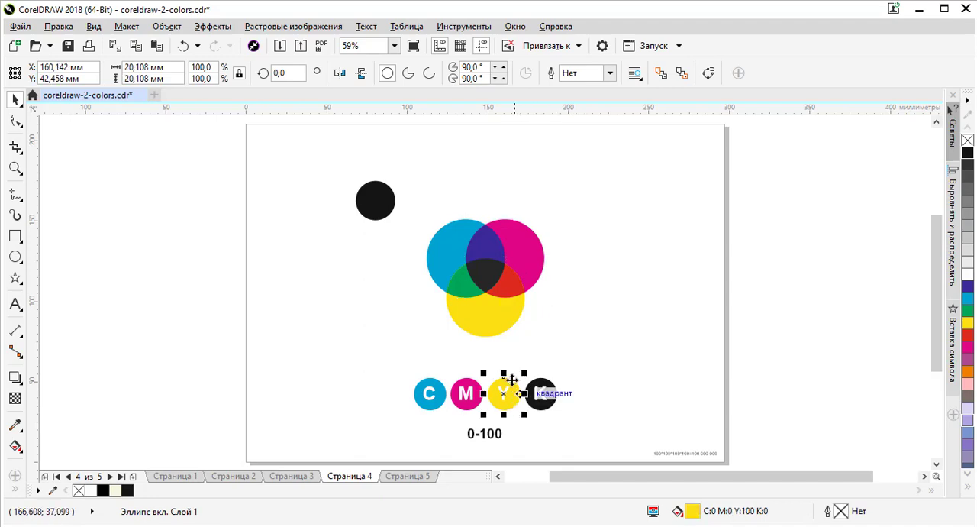
pyautogui.click(510, 321)
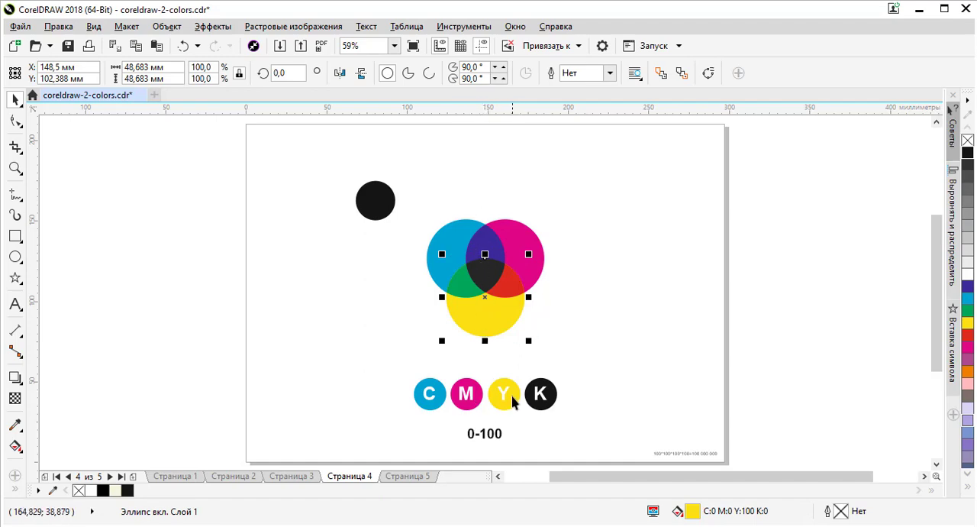
pyautogui.click(475, 398)
pyautogui.click(508, 393)
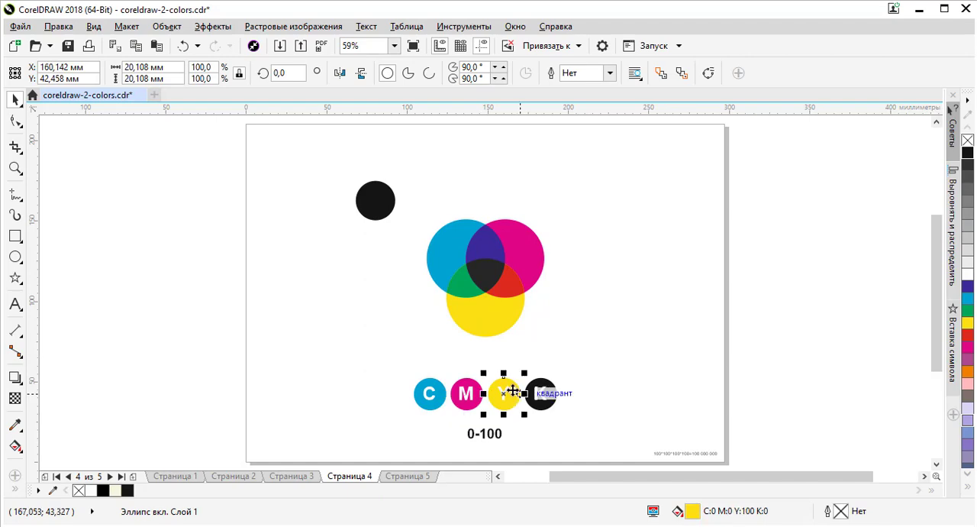
pyautogui.click(528, 267)
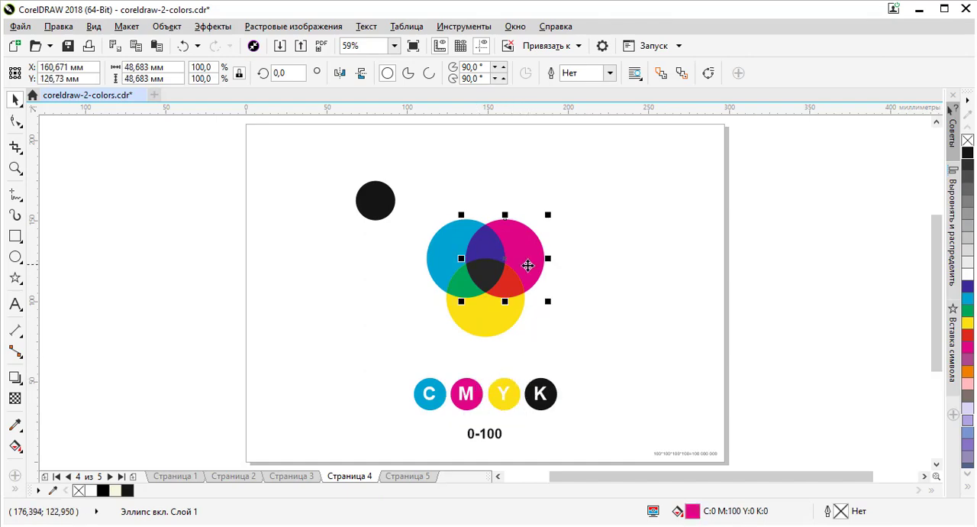
pyautogui.click(496, 320)
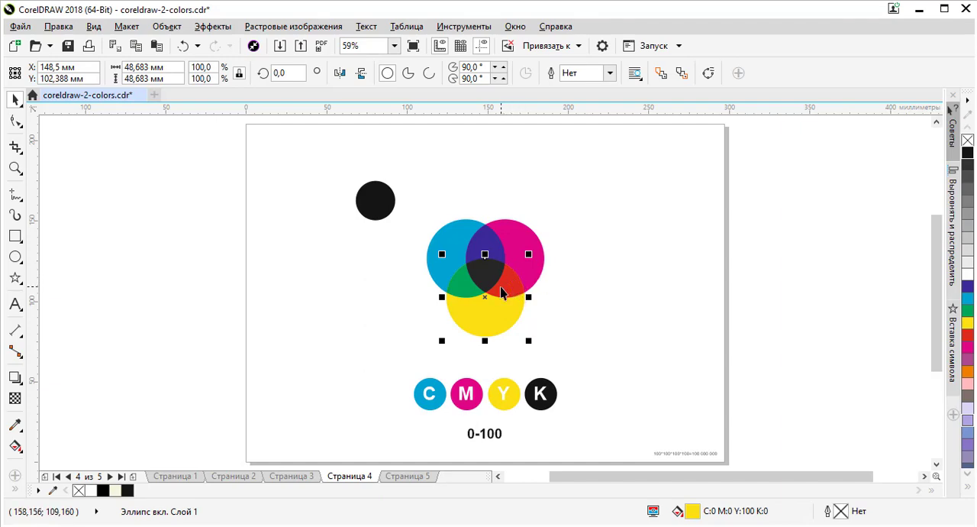
pyautogui.click(479, 392)
pyautogui.click(501, 387)
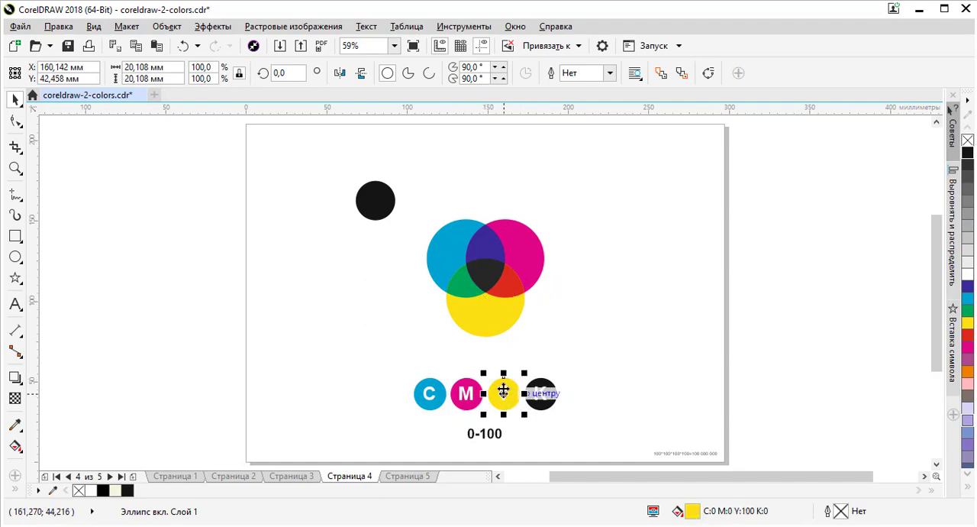
pyautogui.click(481, 274)
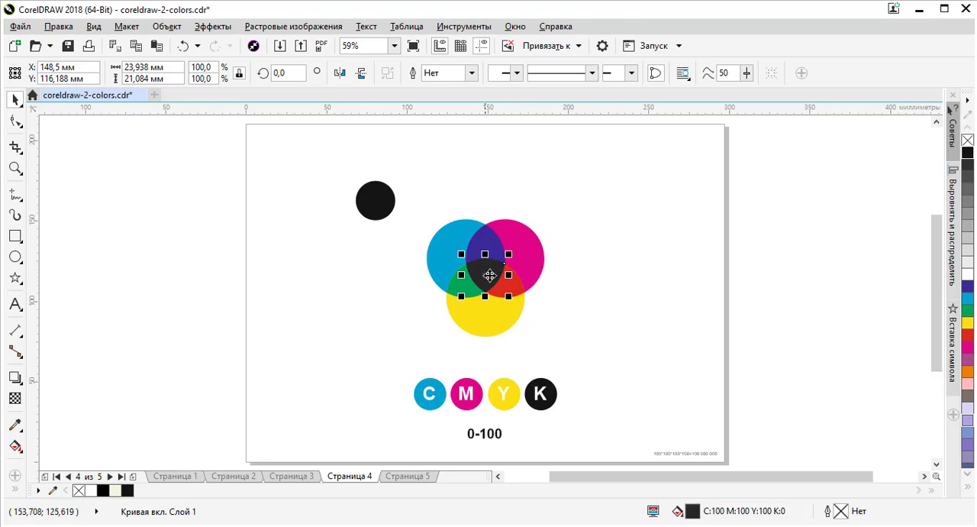
# Step: Move the separate black circle onto the diagram beside the central overlap to compare the two blacks up close
pyautogui.click(388, 210)
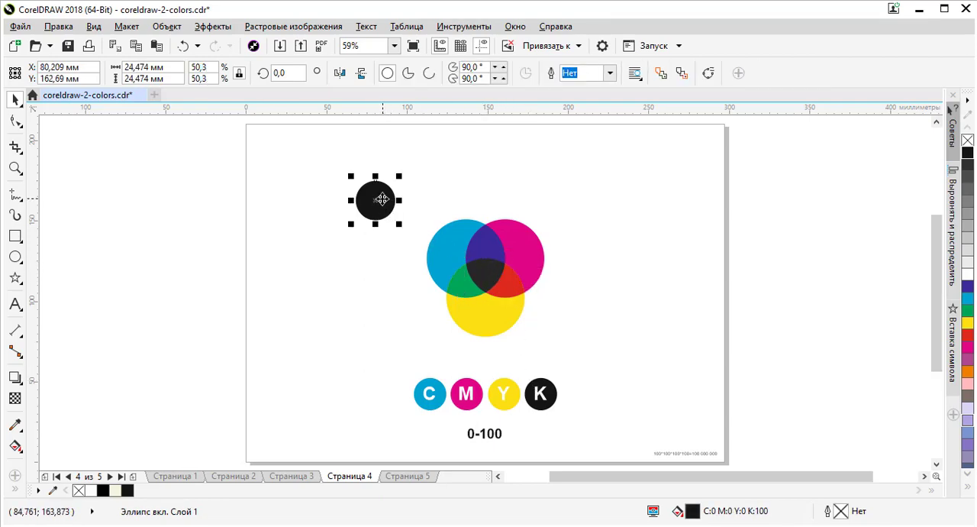
pyautogui.moveTo(375, 200); pyautogui.dragTo(468, 255)
pyautogui.scroll(5, 493, 277)
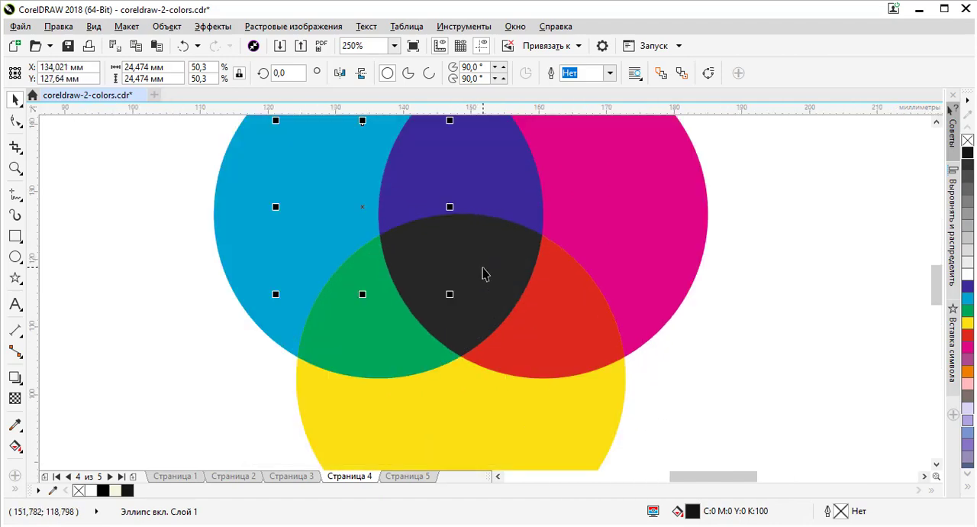
pyautogui.scroll(5, 450, 229)
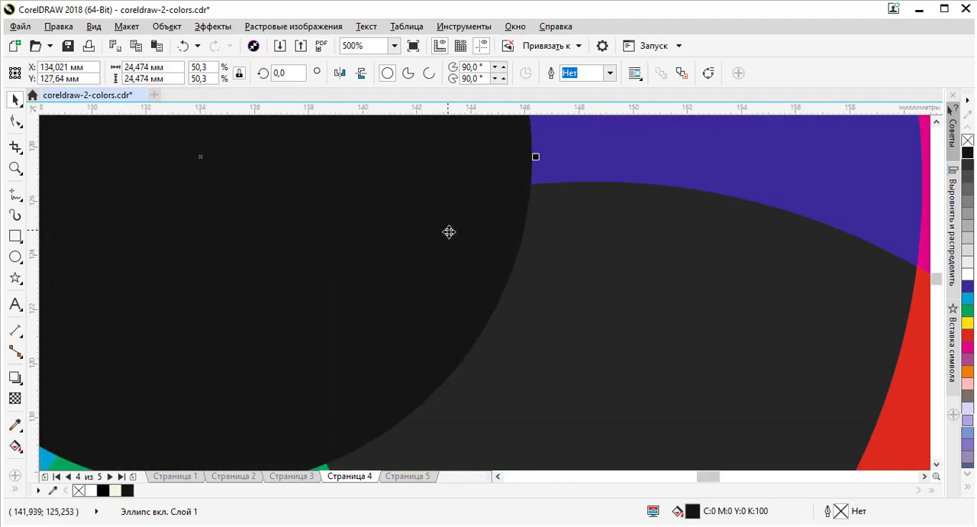
pyautogui.click(618, 272)
# Step: Move the black circle off the diagram, placing it at about X 91 mm, Y 149 mm
pyautogui.scroll(-7, 639, 258)
pyautogui.moveTo(602, 243); pyautogui.dragTo(459, 174)
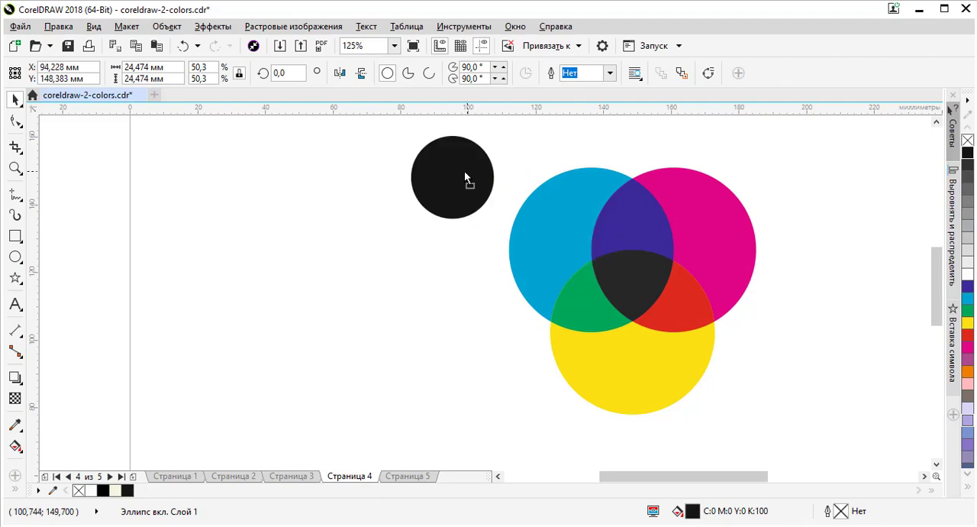
pyautogui.scroll(-4, 458, 183)
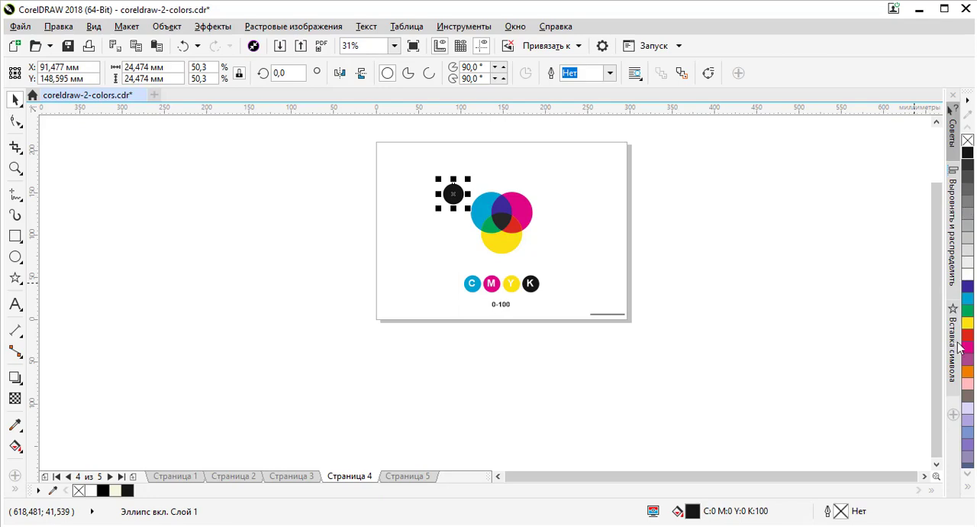
# Step: Create a new A4 portrait document with RGB as the primary colour mode at 300 dpi
pyautogui.click(972, 492)
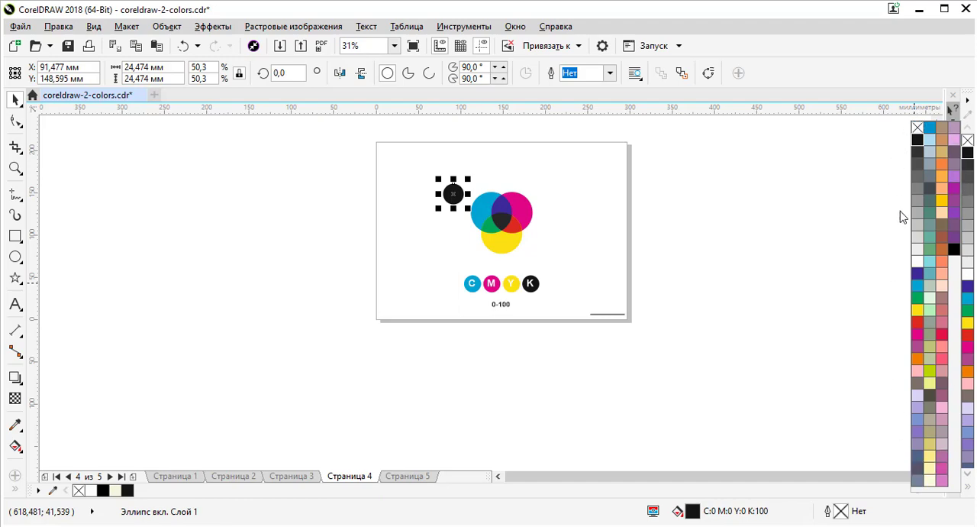
pyautogui.click(23, 46)
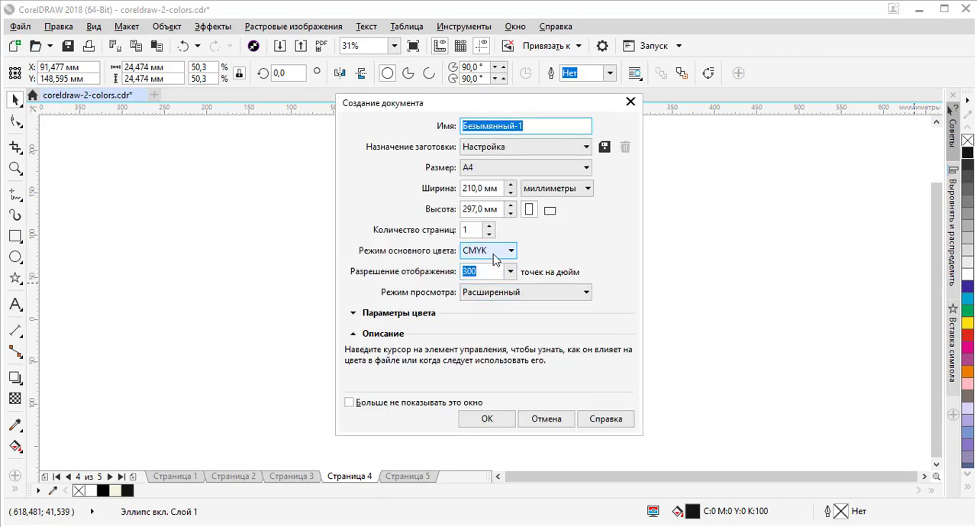
pyautogui.click(503, 252)
pyautogui.click(500, 263)
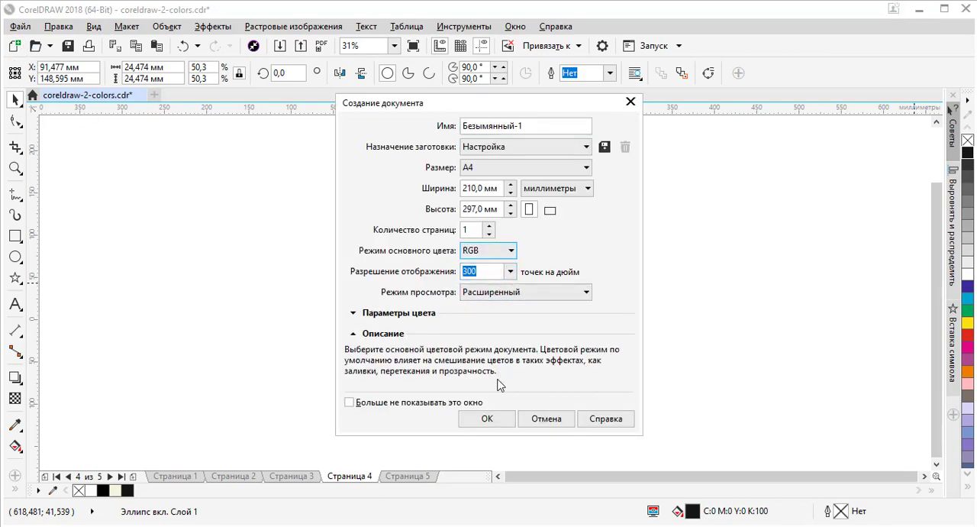
pyautogui.click(488, 419)
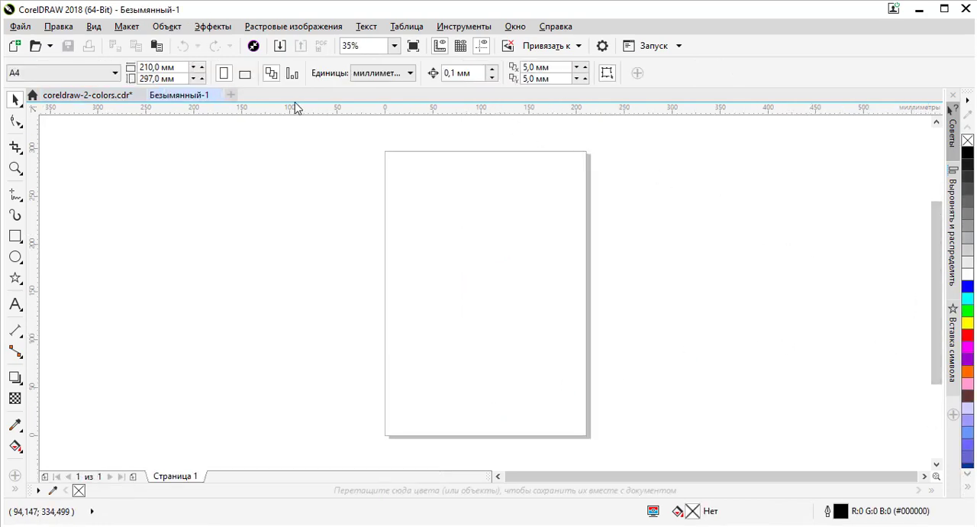
# Step: Close the new RGB document, return to coreldraw-2-colors.cdr and leave nothing selected on page 4
pyautogui.click(219, 100)
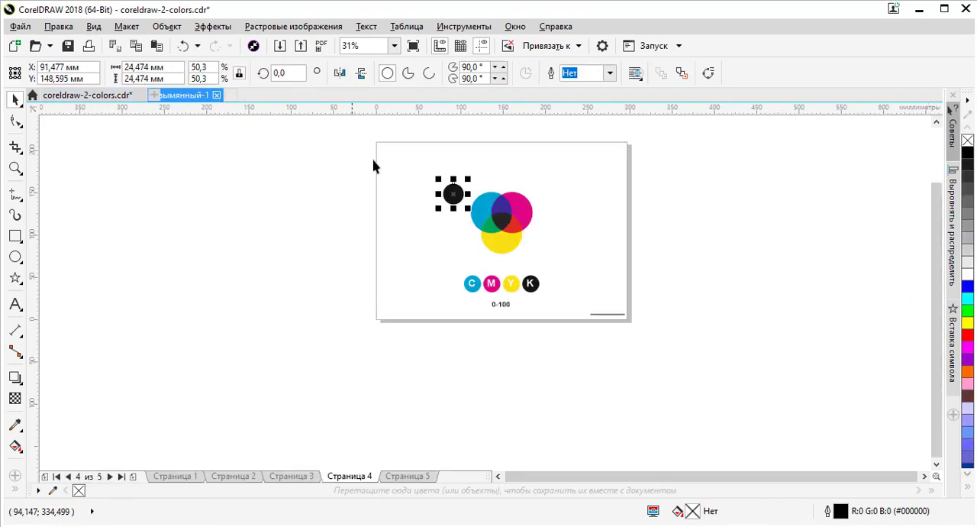
pyautogui.click(549, 179)
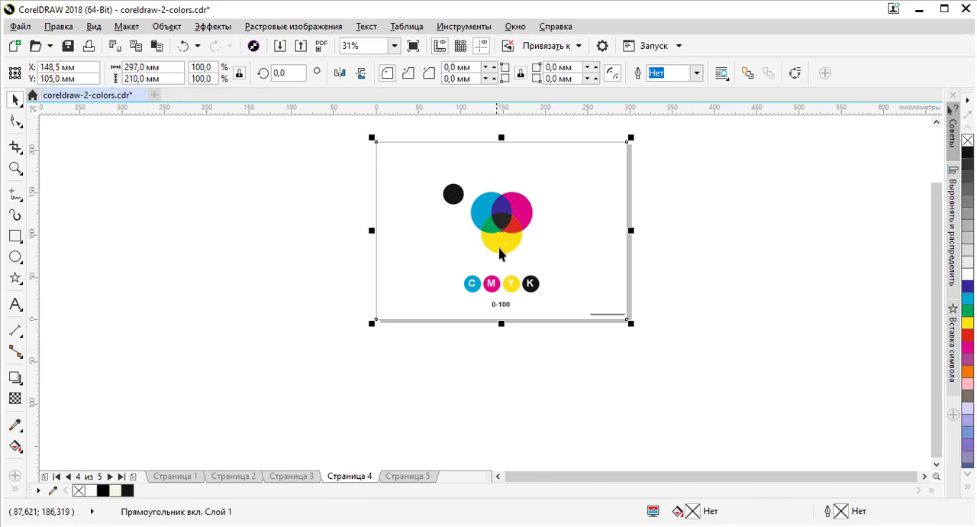
pyautogui.click(617, 214)
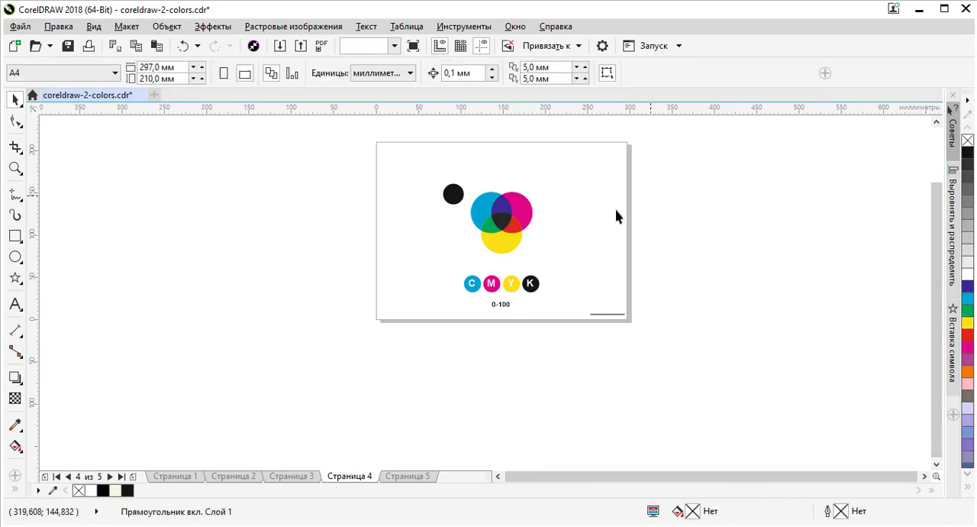
# Step: Draw a square about 47 mm wide beside the magenta circle and fill it with yellow (Y:100)
pyautogui.click(14, 235)
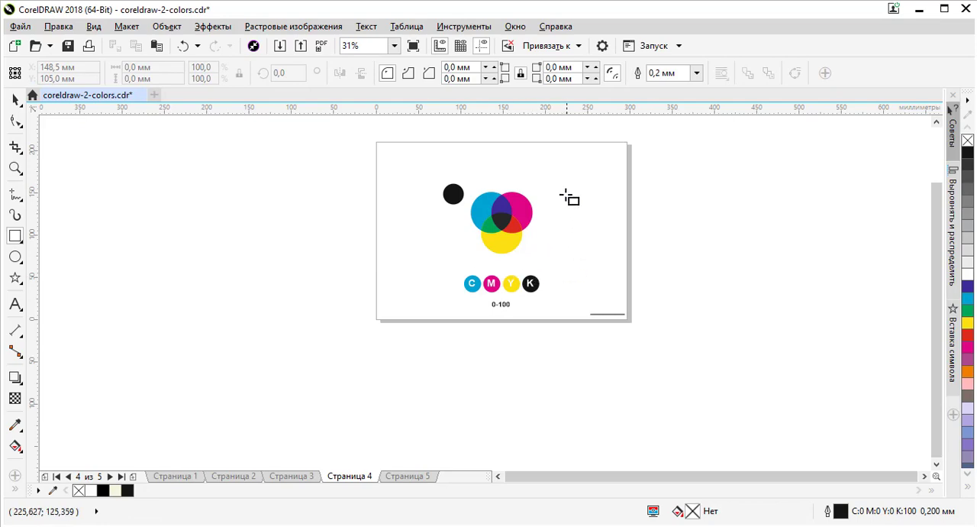
pyautogui.moveTo(565, 191); pyautogui.dragTo(604, 231)
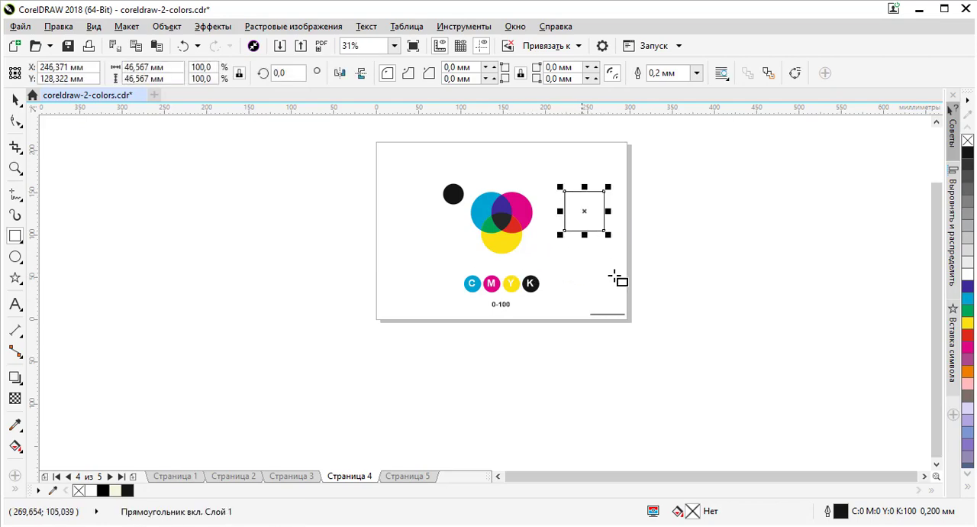
pyautogui.click(968, 324)
# Step: Move the yellow square onto the edge of the large yellow circle to compare their colours
pyautogui.scroll(2, 596, 200)
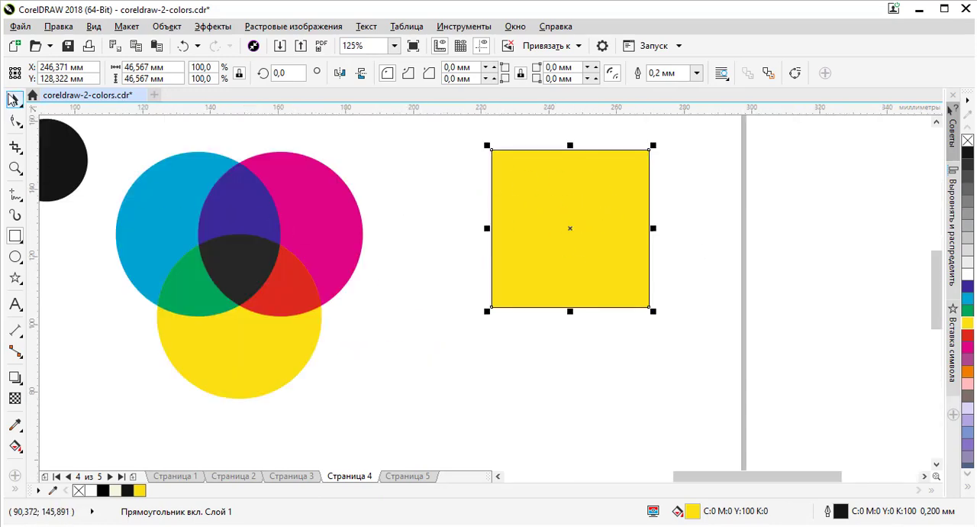
pyautogui.click(13, 99)
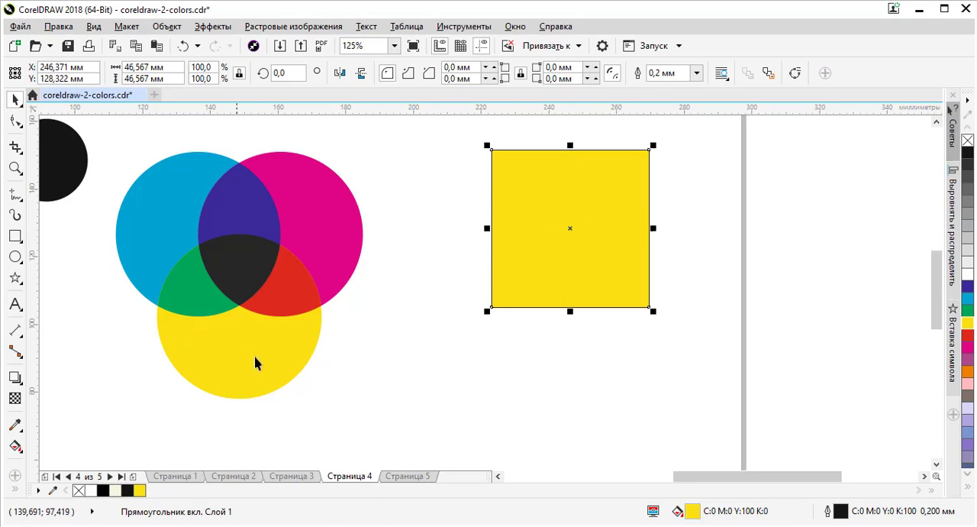
pyautogui.moveTo(600, 246); pyautogui.dragTo(405, 399)
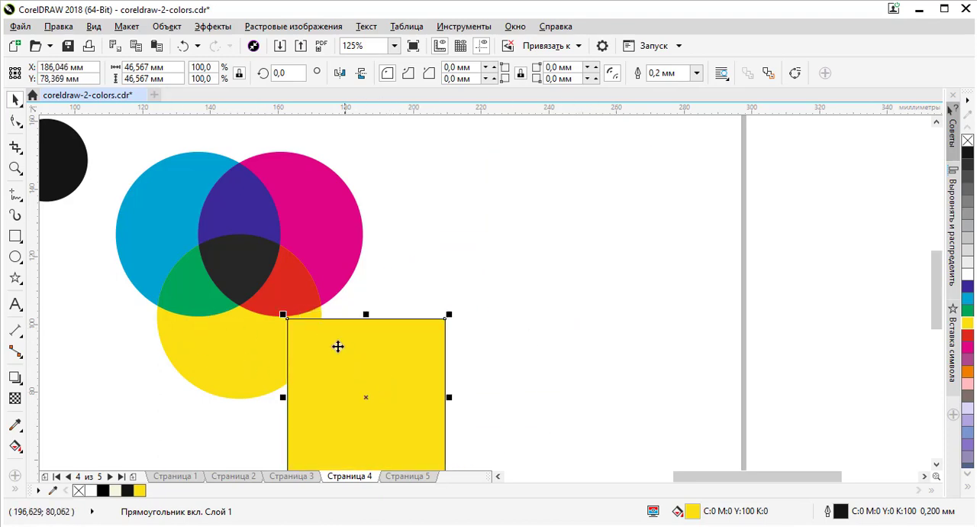
pyautogui.scroll(2, 306, 326)
pyautogui.scroll(-2, 365, 225)
# Step: Move the square clear of the circles to about X 242 mm, Y 109 mm and fill it with red (M:100 Y:100)
pyautogui.moveTo(409, 287); pyautogui.dragTo(568, 193)
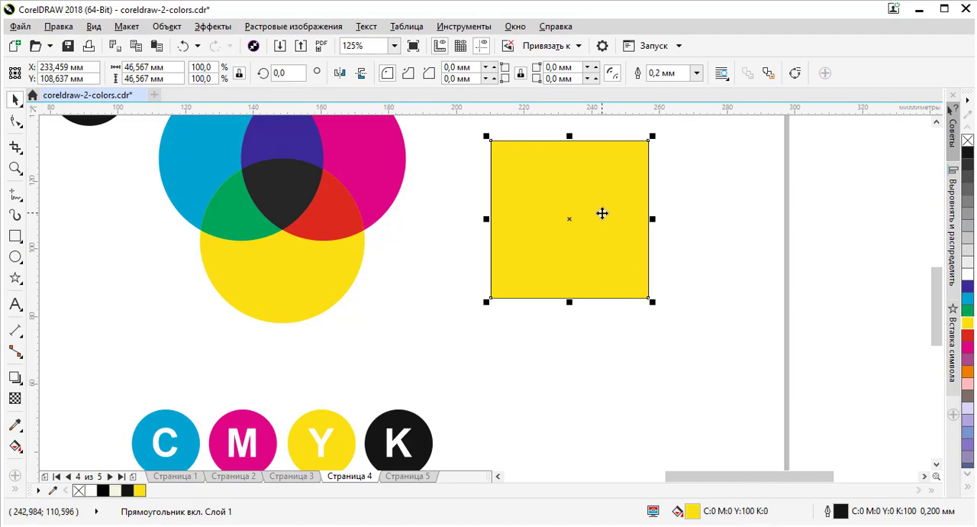
pyautogui.moveTo(603, 213); pyautogui.dragTo(632, 212)
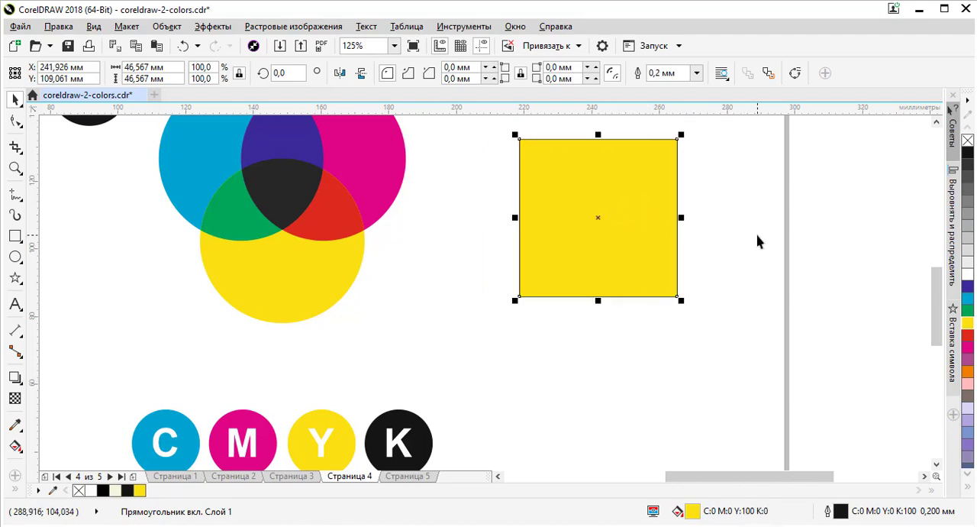
pyautogui.click(967, 335)
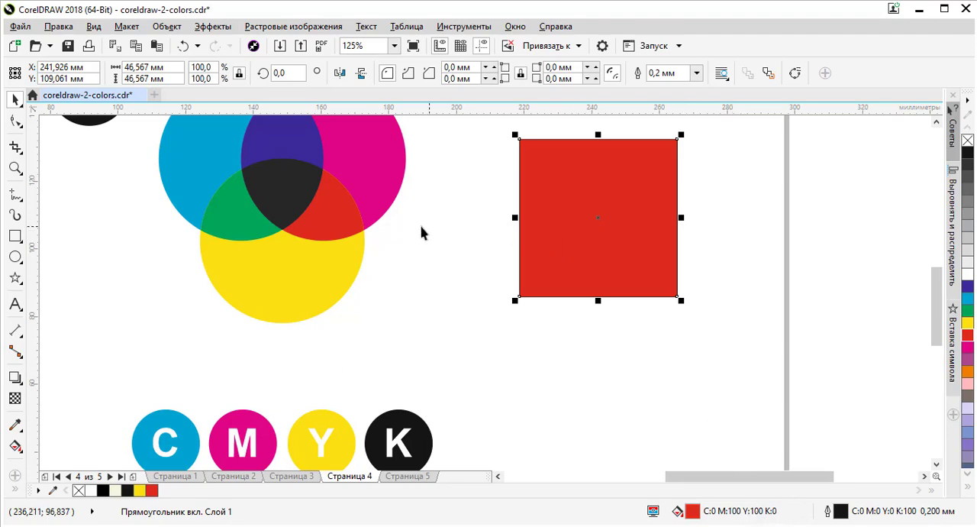
# Step: Inspect the CMYK fill values of the large yellow circle, the magenta circle and their red overlap
pyautogui.click(321, 268)
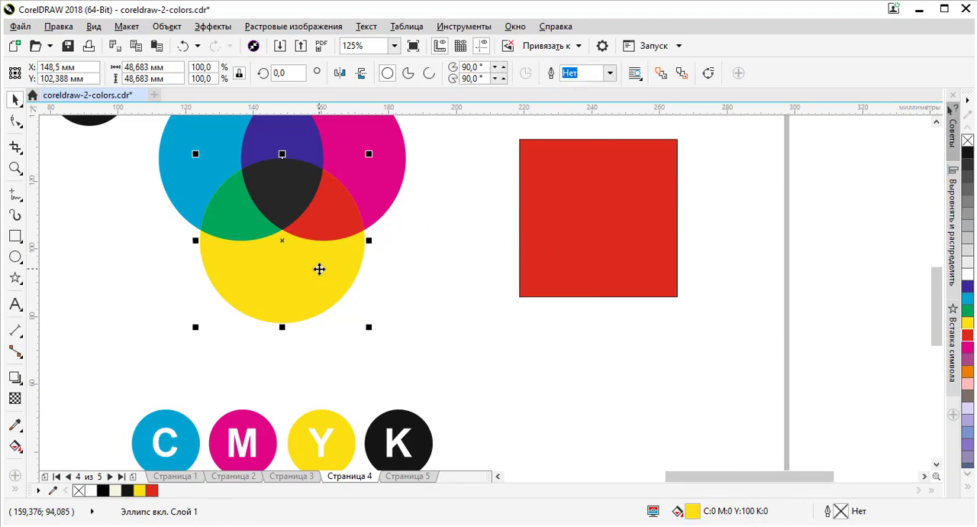
pyautogui.click(383, 187)
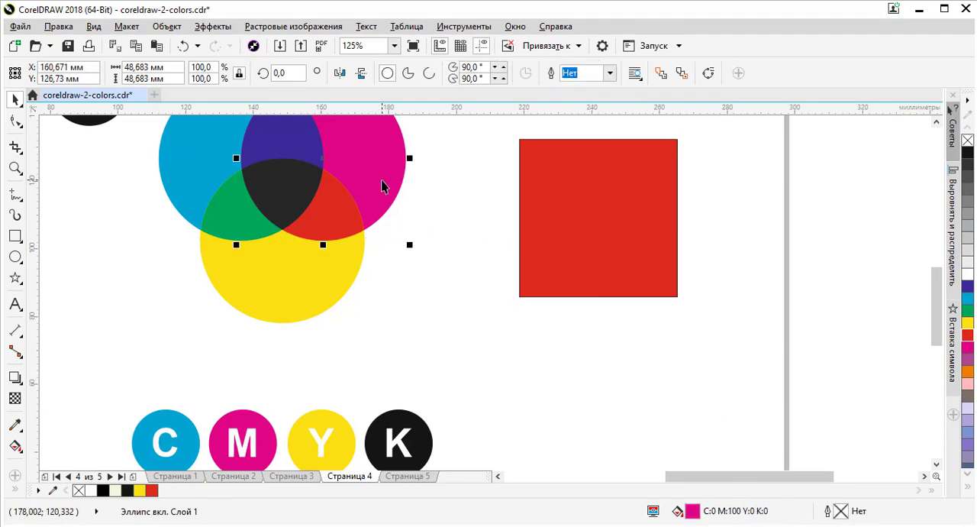
pyautogui.click(336, 222)
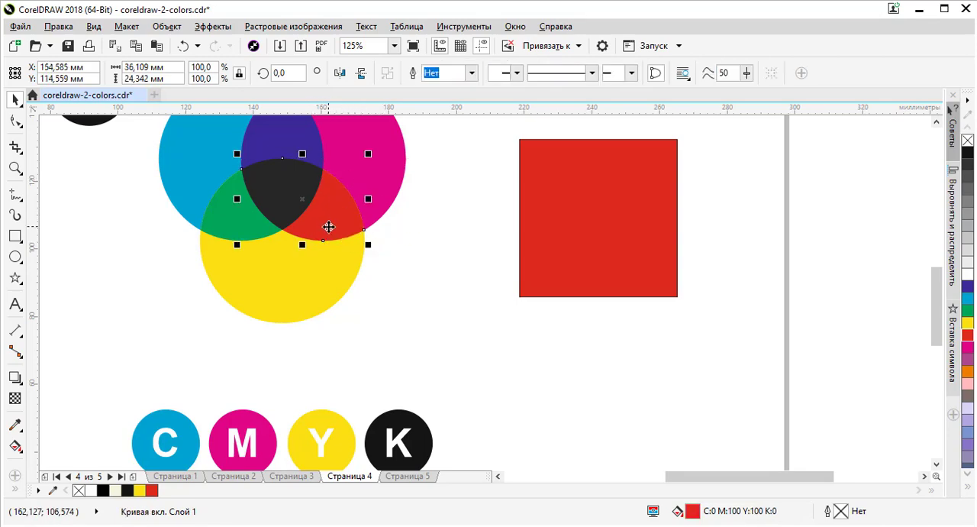
# Step: Fill the red square with the blue C:60 M:40 and move it closer to the circles, to about X 218 mm, Y 107 mm
pyautogui.click(638, 223)
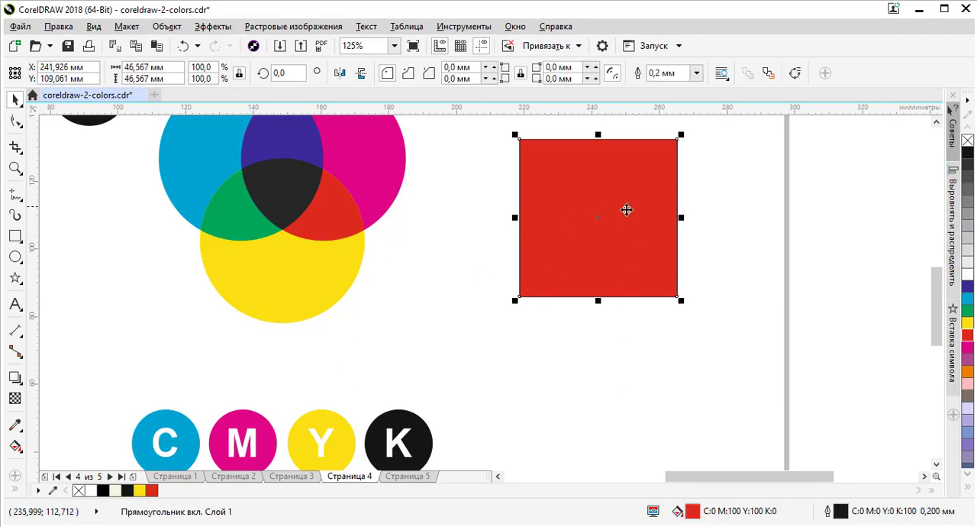
pyautogui.click(967, 433)
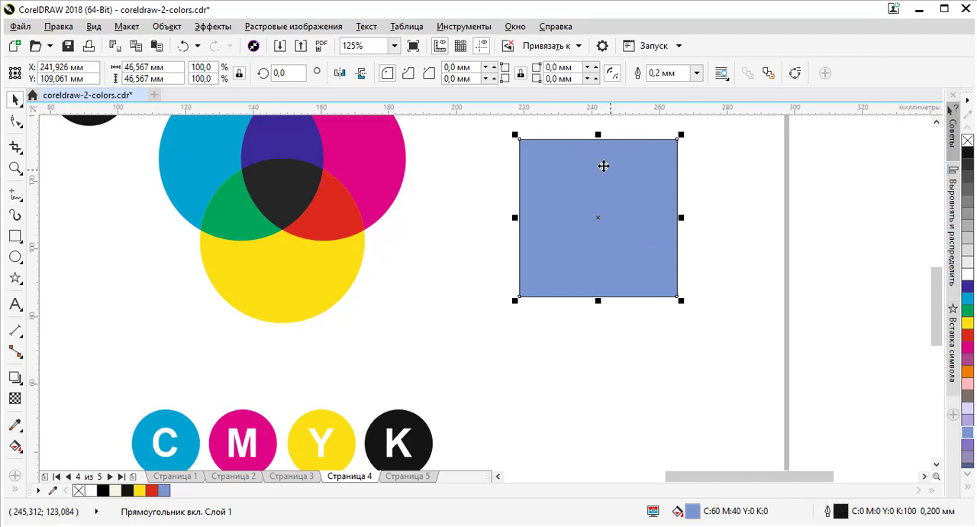
pyautogui.moveTo(572, 170); pyautogui.dragTo(493, 178)
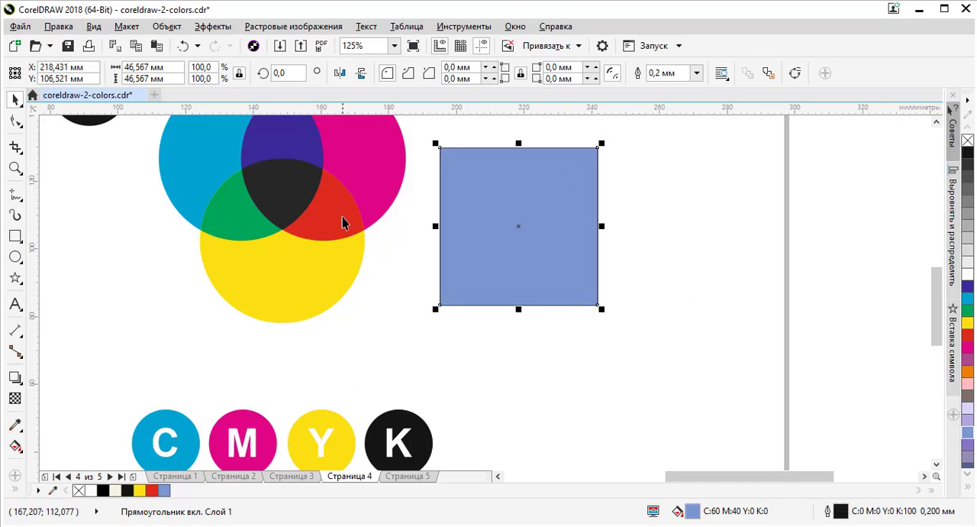
pyautogui.scroll(-2, 366, 246)
pyautogui.scroll(2, 328, 187)
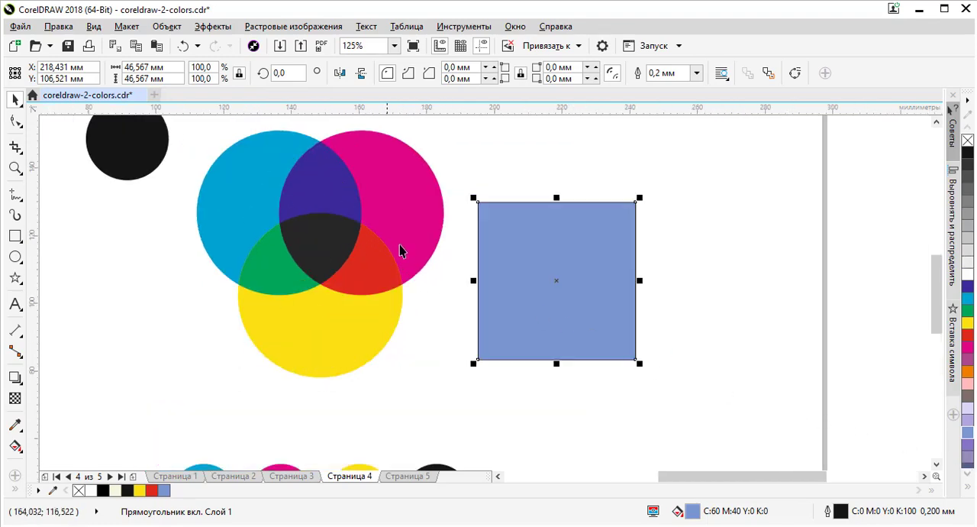
# Step: Try palette fills on the square in turn: C:40 M:40 K:20, C:40 Y:100 and M:20 Y:100
pyautogui.click(966, 458)
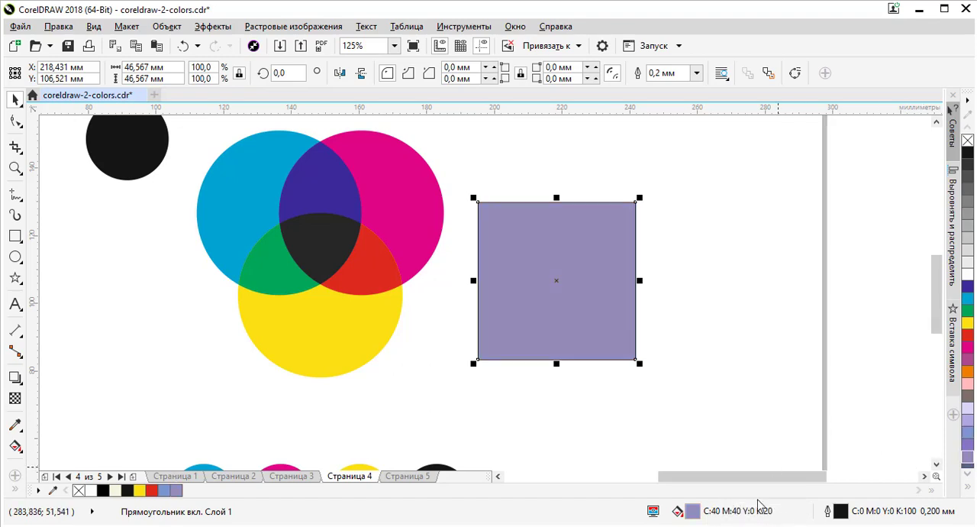
pyautogui.click(967, 488)
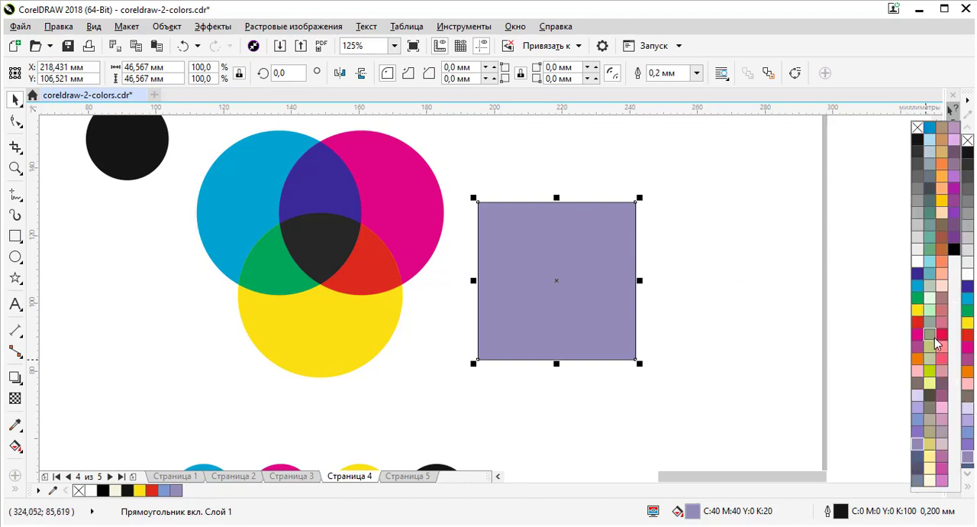
pyautogui.click(930, 371)
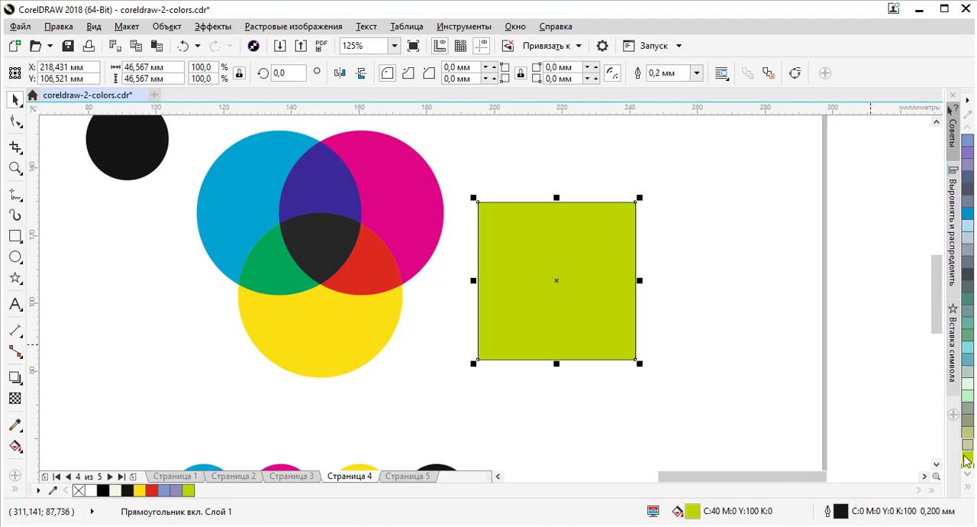
pyautogui.click(969, 490)
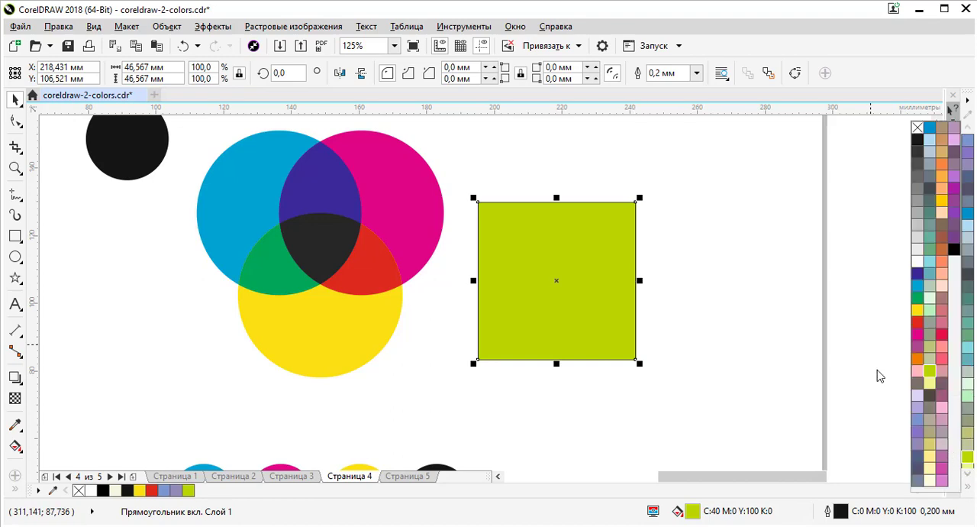
pyautogui.click(939, 205)
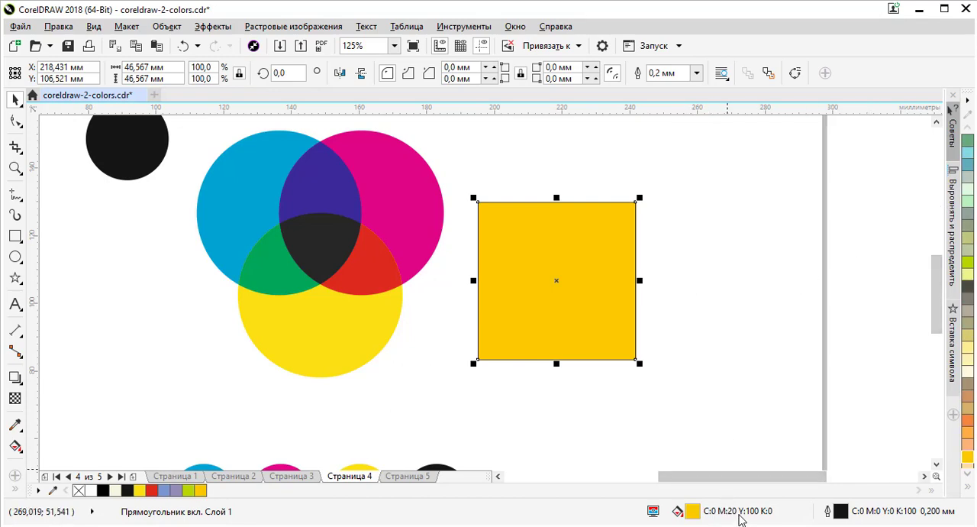
# Step: Edit the square's uniform fill to the custom CMYK mix C:50 M:60 Y:70 K:20
pyautogui.click(715, 212)
pyautogui.click(623, 235)
pyautogui.doubleClick(692, 512)
pyautogui.click(631, 218)
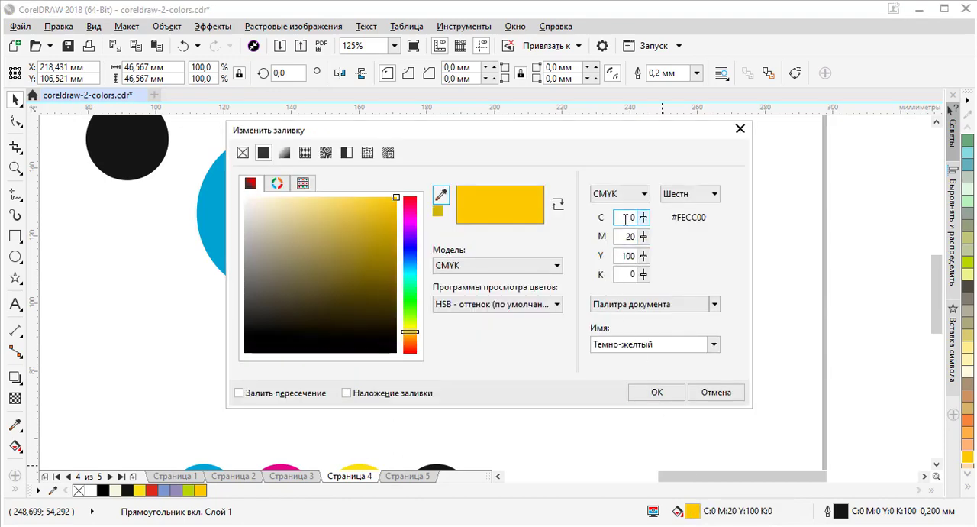
pyautogui.moveTo(629, 218); pyautogui.dragTo(661, 218)
pyautogui.press('Tab')
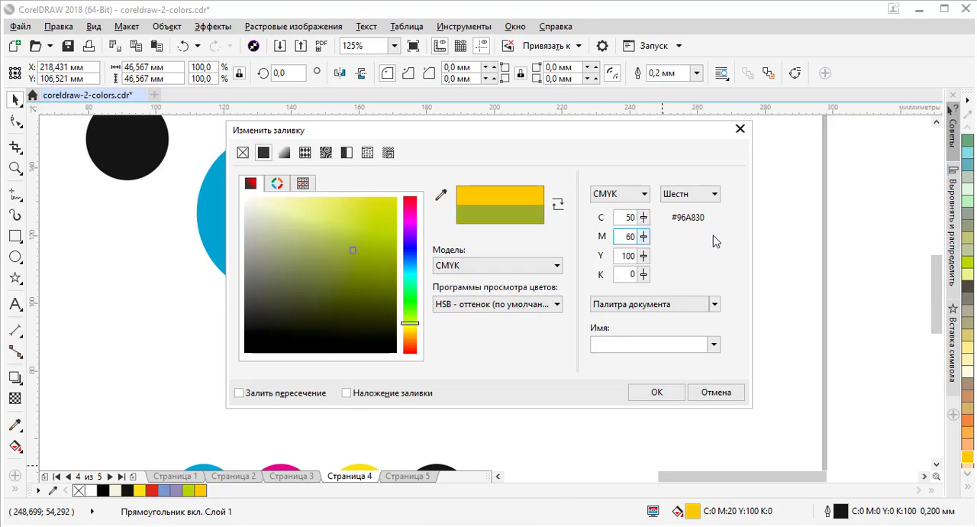
pyautogui.write('60')
pyautogui.press('Tab')
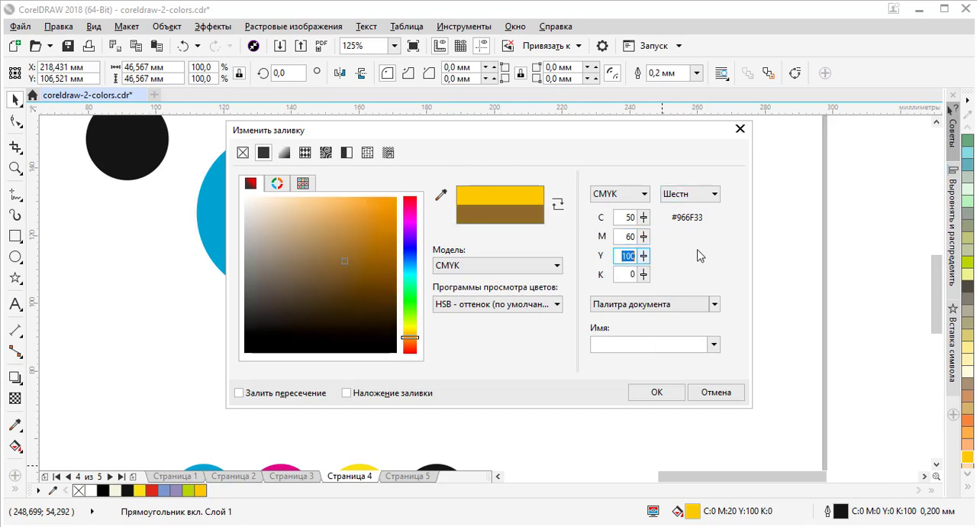
pyautogui.click(639, 275)
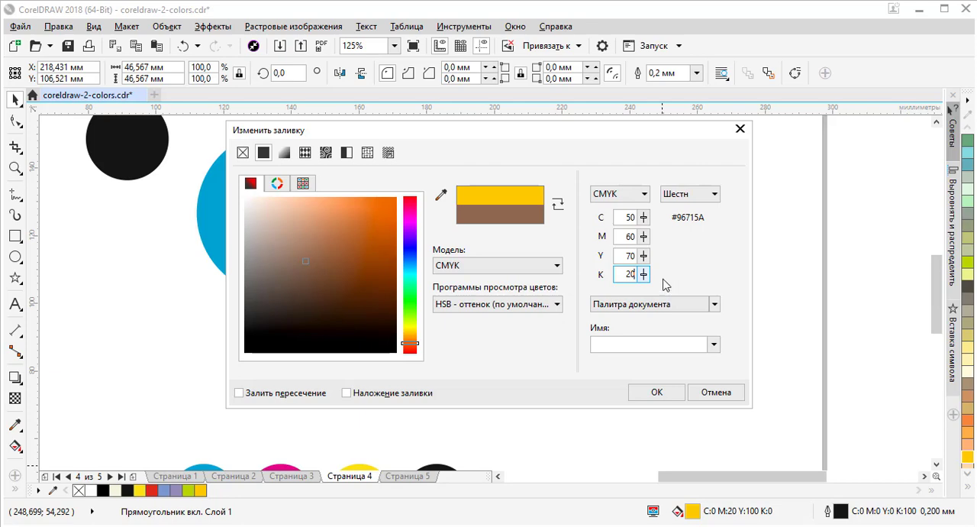
pyautogui.click(631, 255)
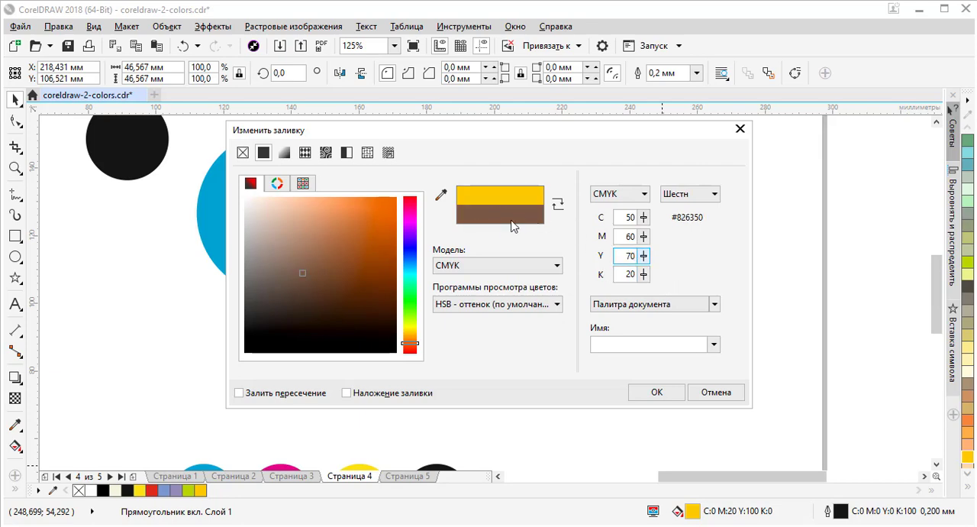
pyautogui.click(655, 393)
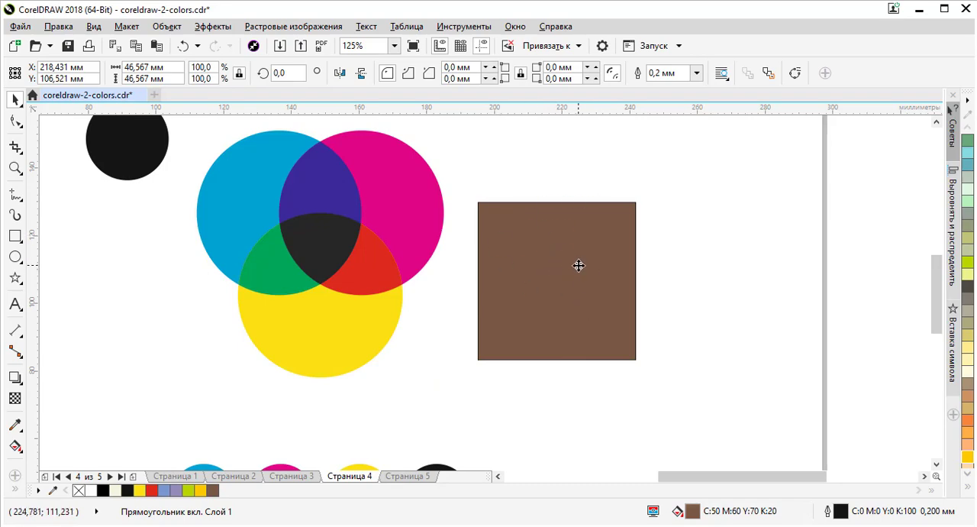
# Step: Examine the brown square beside the CMYK circles, the 0-100 range and the small colour-count formula in the page corner
pyautogui.click(596, 275)
pyautogui.scroll(-2, 656, 283)
pyautogui.scroll(1, 677, 356)
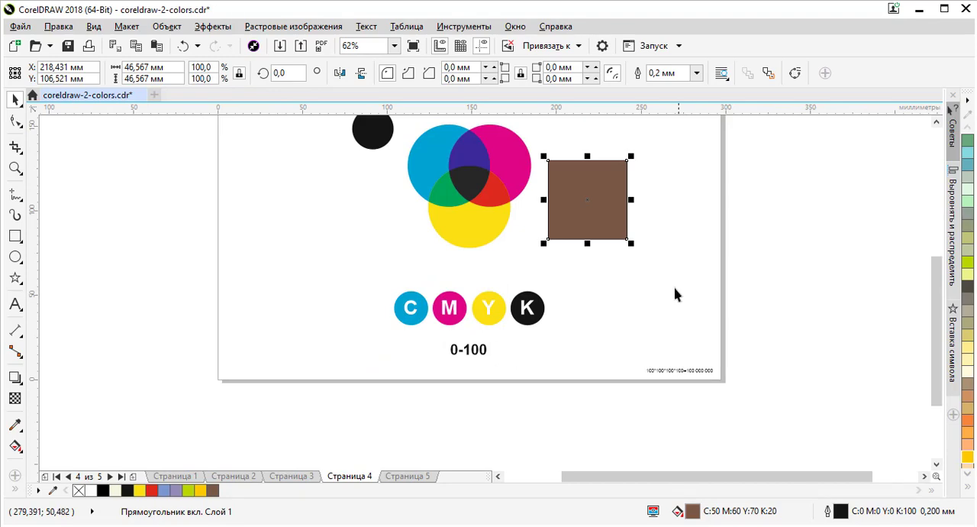
pyautogui.scroll(1, 597, 172)
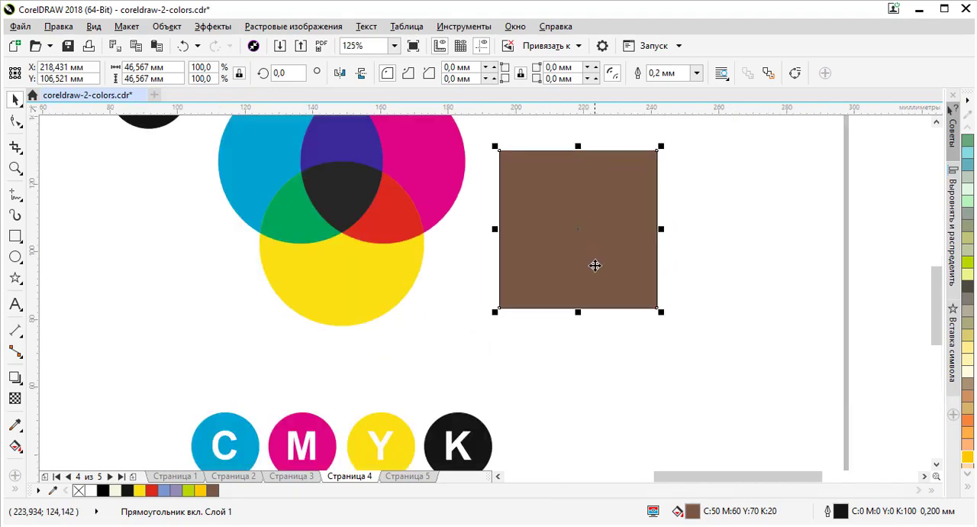
pyautogui.scroll(-1, 596, 265)
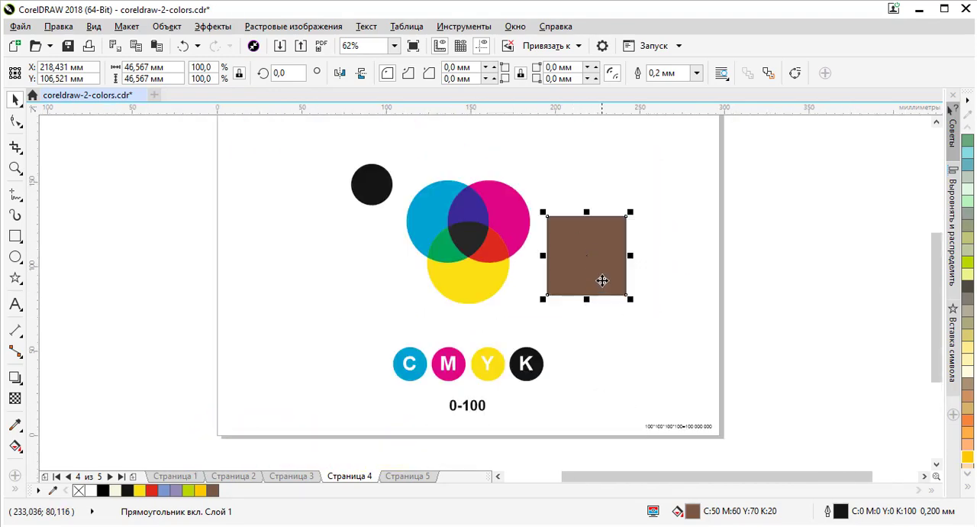
pyautogui.scroll(1, 608, 248)
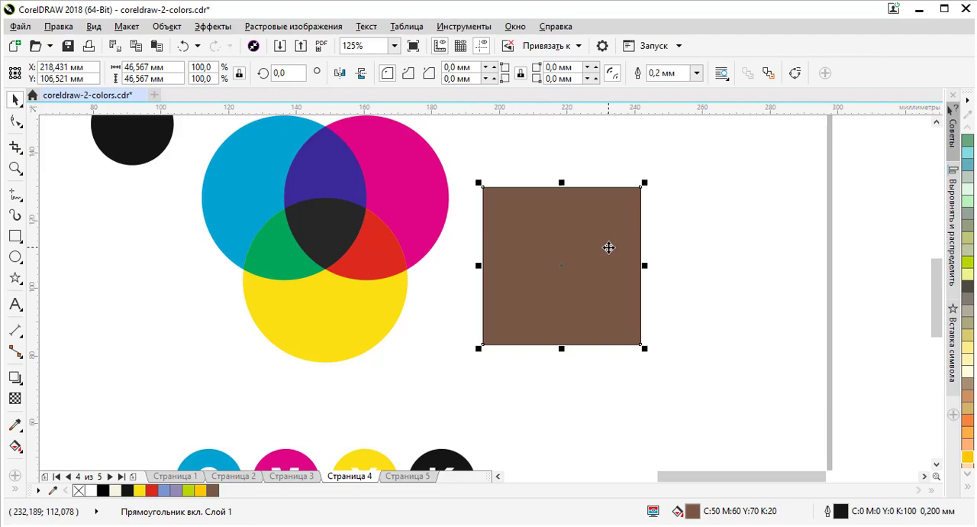
pyautogui.scroll(-2, 653, 300)
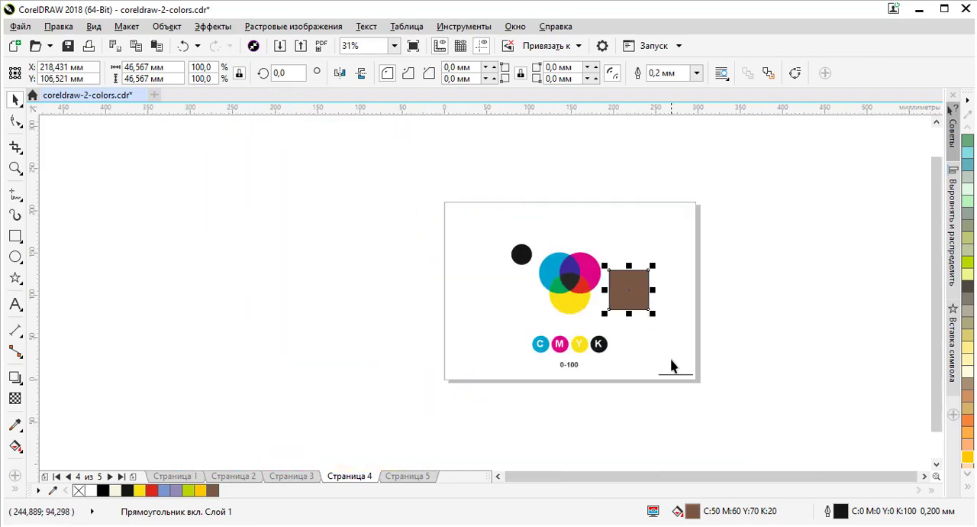
pyautogui.scroll(3, 672, 365)
pyautogui.scroll(-1, 682, 423)
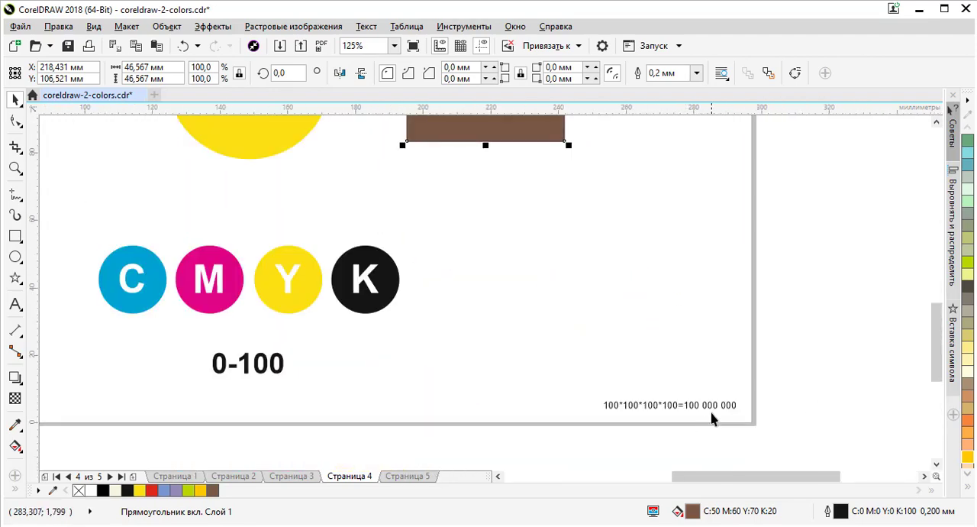
pyautogui.scroll(1, 712, 418)
pyautogui.scroll(-2, 652, 417)
pyautogui.scroll(1, 581, 210)
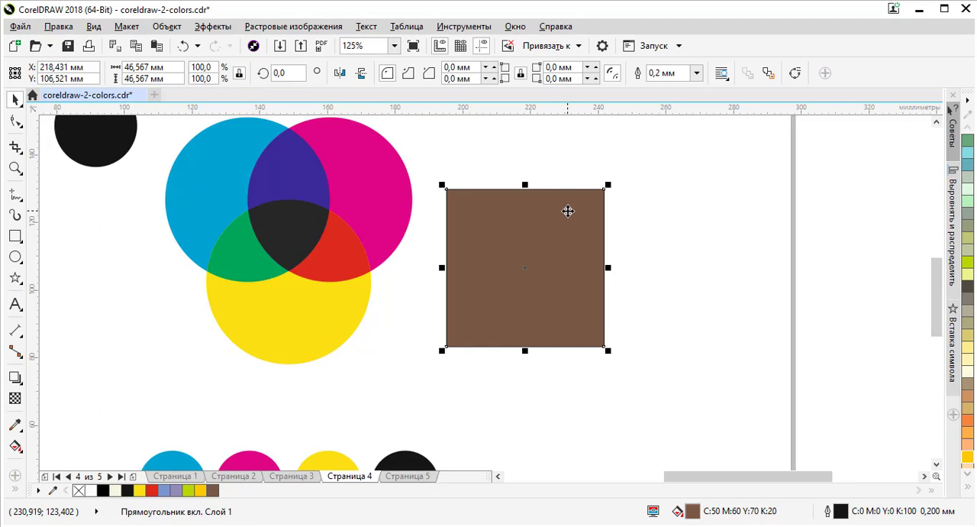
# Step: Review the brown square's CMYK components in the fill editor and close it with the values kept
pyautogui.hotkey('shift', 'F11')
pyautogui.click(630, 216)
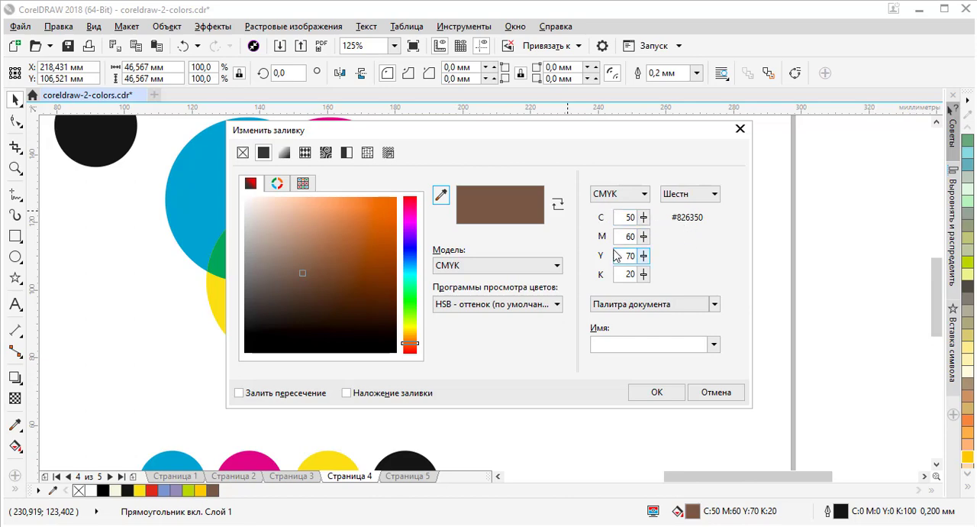
pyautogui.click(659, 394)
# Step: Move the brown square further from the circles to about X 239 mm, Y 102 mm and deselect it
pyautogui.scroll(-4, 533, 232)
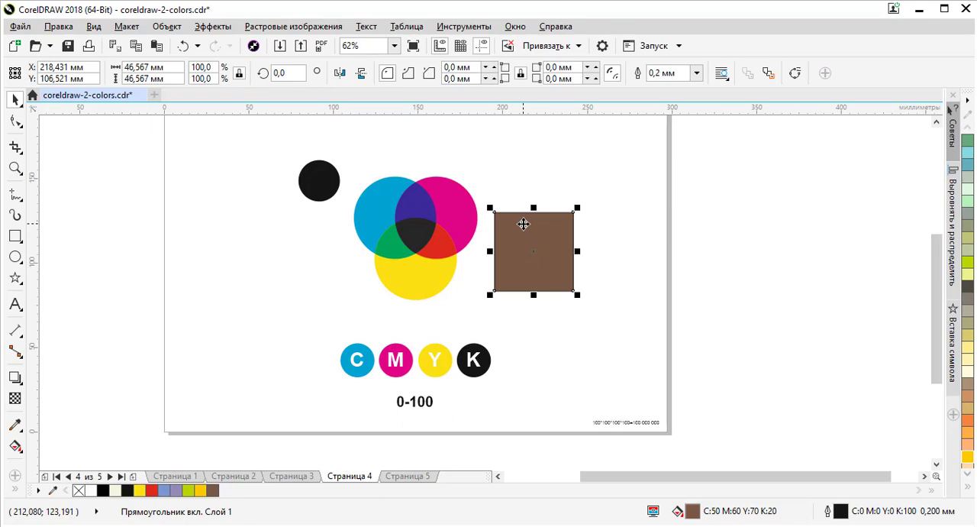
pyautogui.click(566, 196)
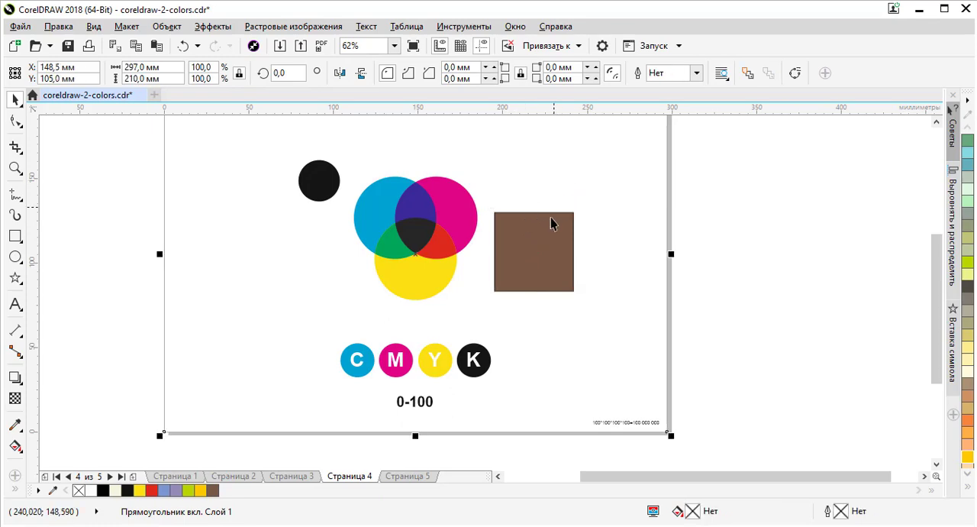
pyautogui.click(552, 220)
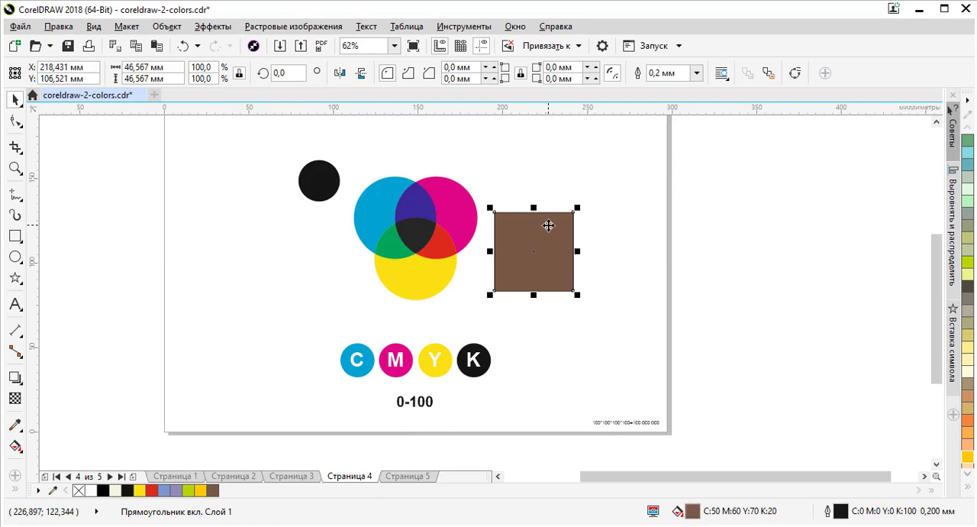
pyautogui.moveTo(527, 229); pyautogui.dragTo(607, 237)
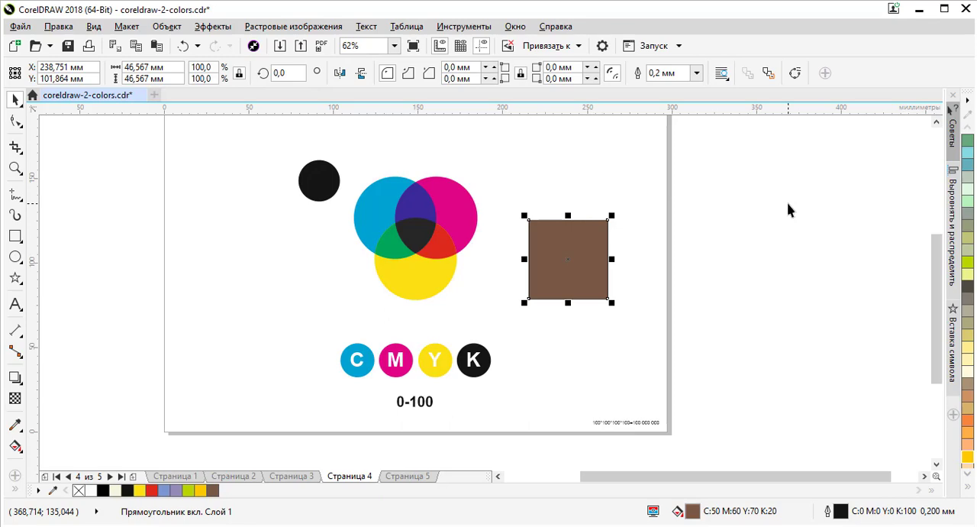
pyautogui.click(633, 239)
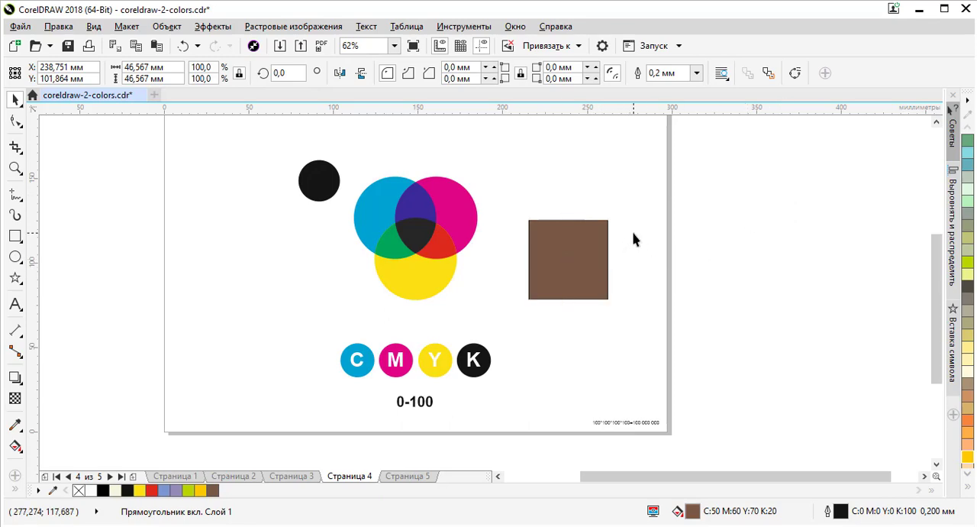
pyautogui.click(633, 239)
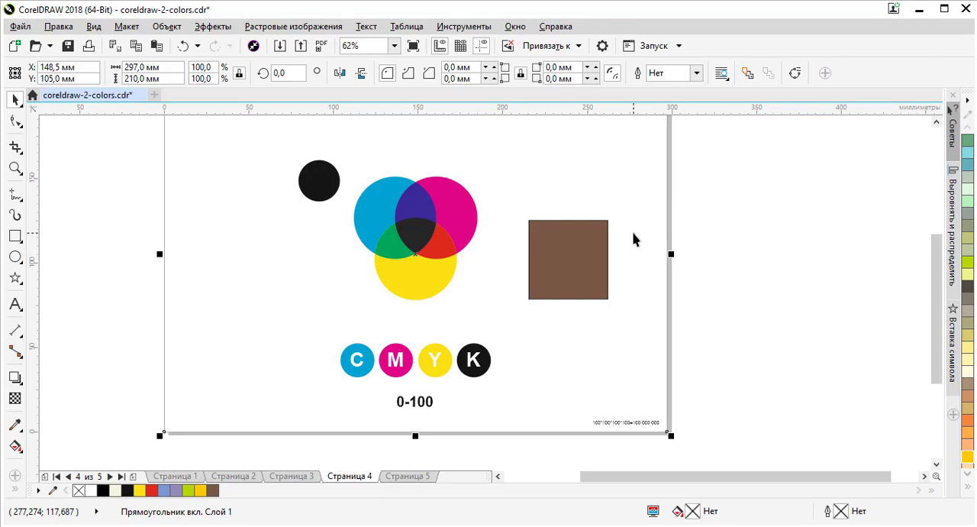
# Step: Go to page 5 and inspect the RGB fill values of the large red, green and blue circles
pyautogui.click(407, 476)
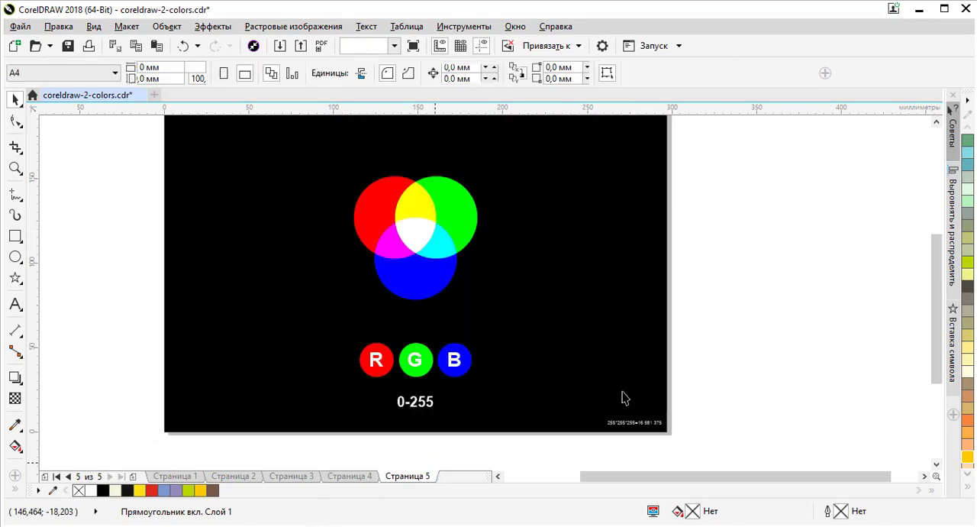
pyautogui.click(385, 212)
pyautogui.click(464, 213)
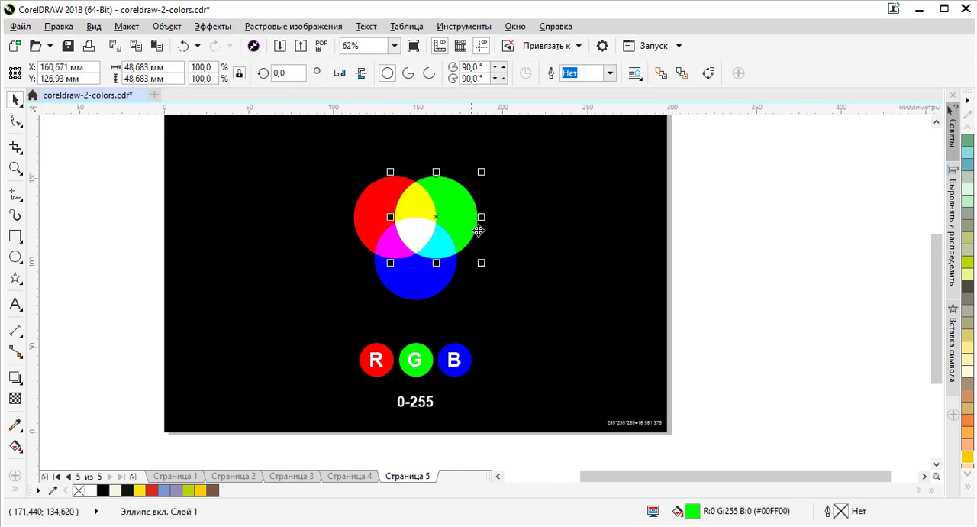
pyautogui.click(445, 283)
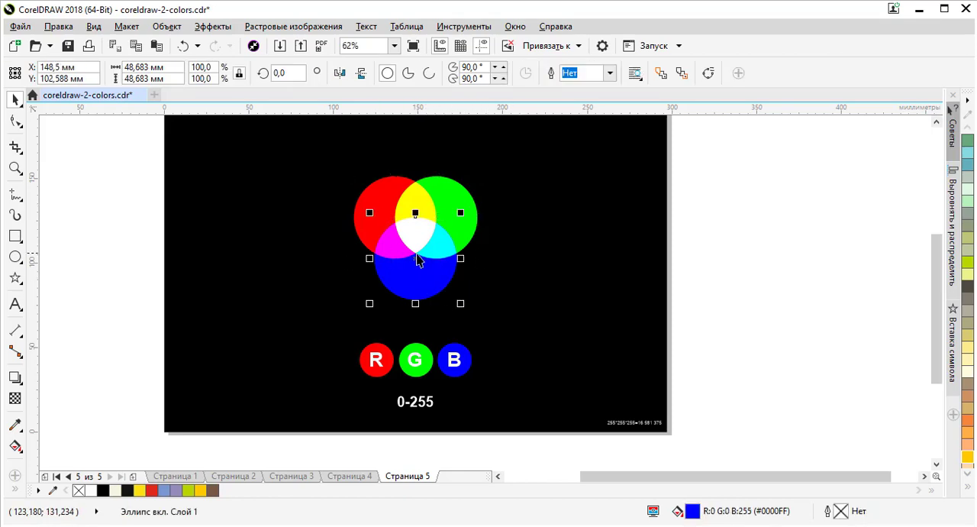
# Step: Inspect the RGB fill values of the large circles, the cyan overlap and the black background on page 5
pyautogui.click(761, 253)
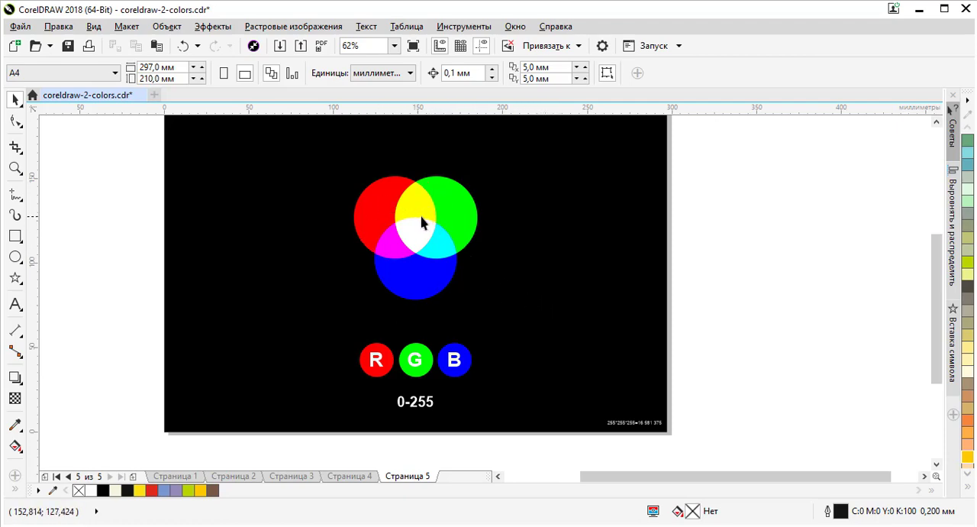
pyautogui.click(388, 214)
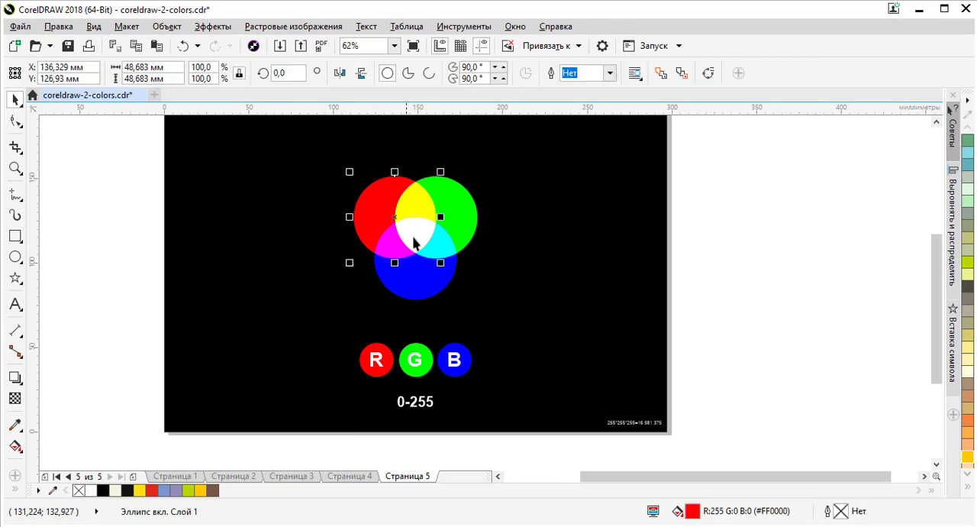
pyautogui.click(437, 246)
pyautogui.click(557, 284)
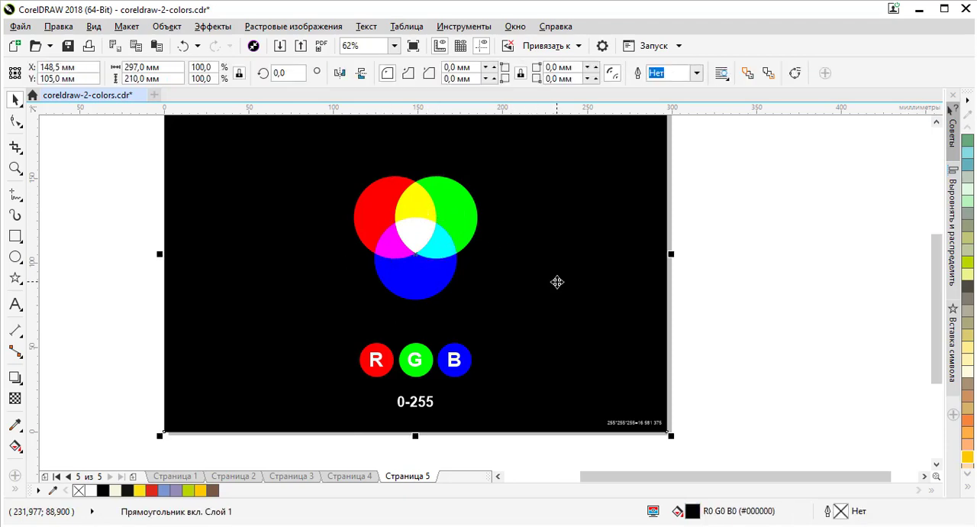
pyautogui.click(465, 213)
pyautogui.click(383, 197)
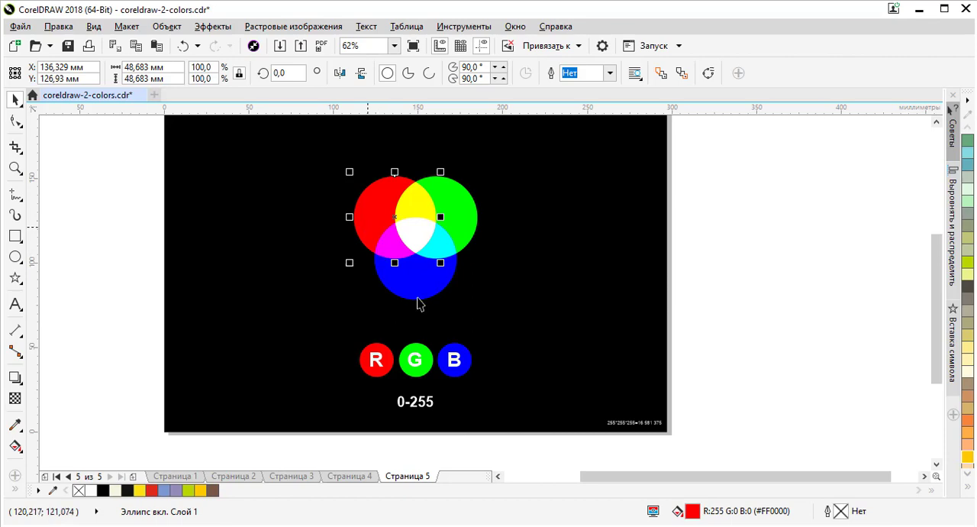
# Step: Compare the CMYK diagram on page 4 with page 5, and inspect the fills of the small R, G and B circles
pyautogui.click(350, 476)
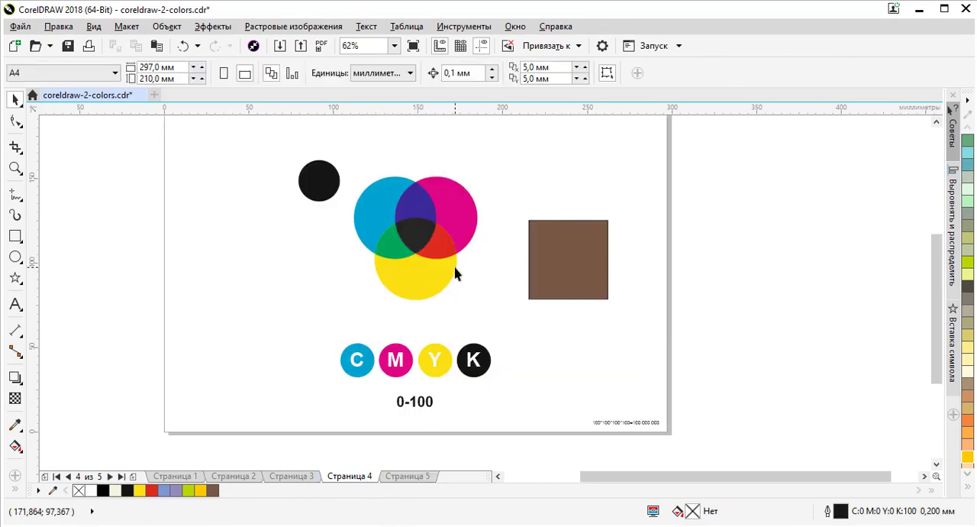
pyautogui.click(425, 475)
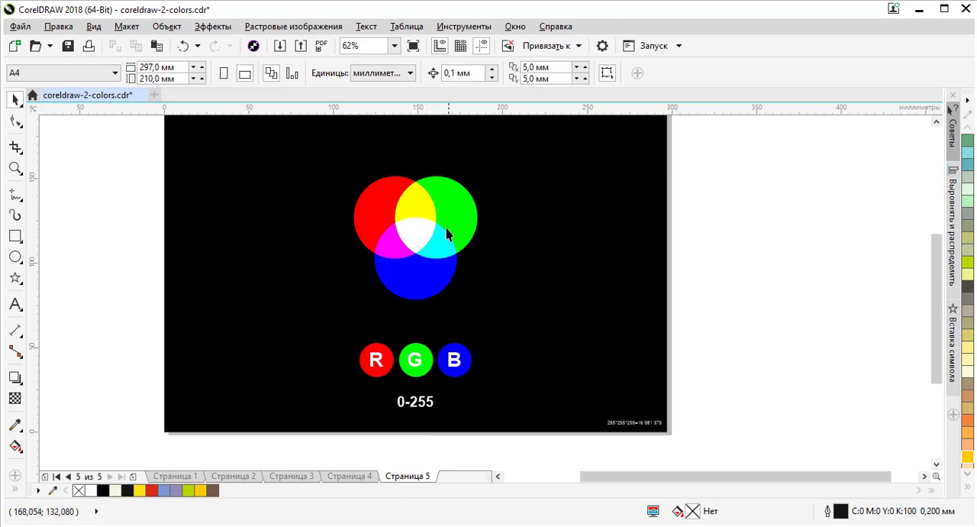
pyautogui.click(386, 359)
pyautogui.click(432, 362)
pyautogui.click(464, 360)
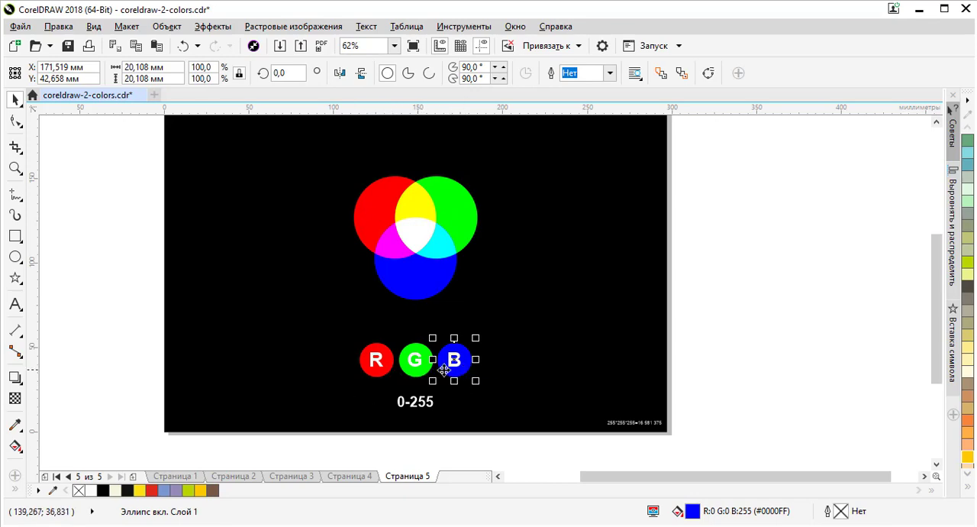
pyautogui.click(730, 275)
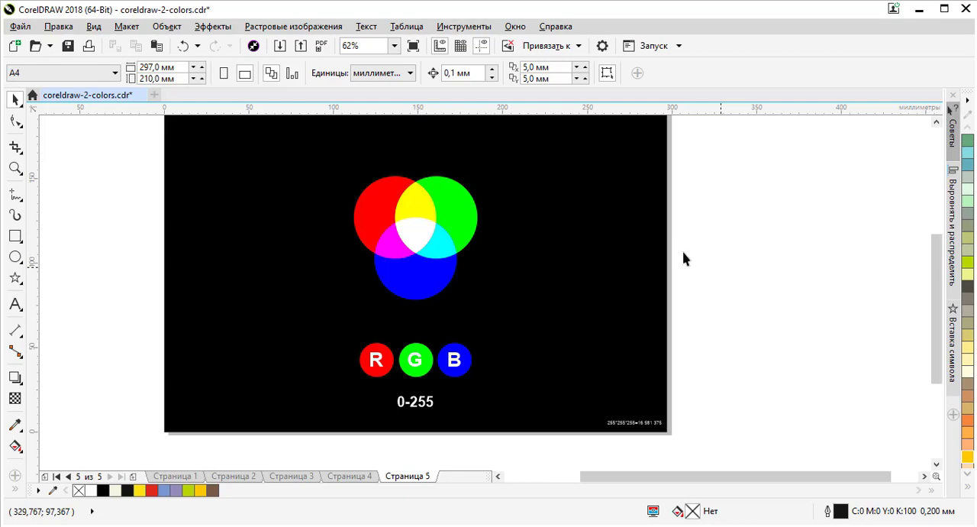
# Step: Inspect the fills of the large green, red and blue circles up close, ending with the cyan overlap between green and blue
pyautogui.click(428, 200)
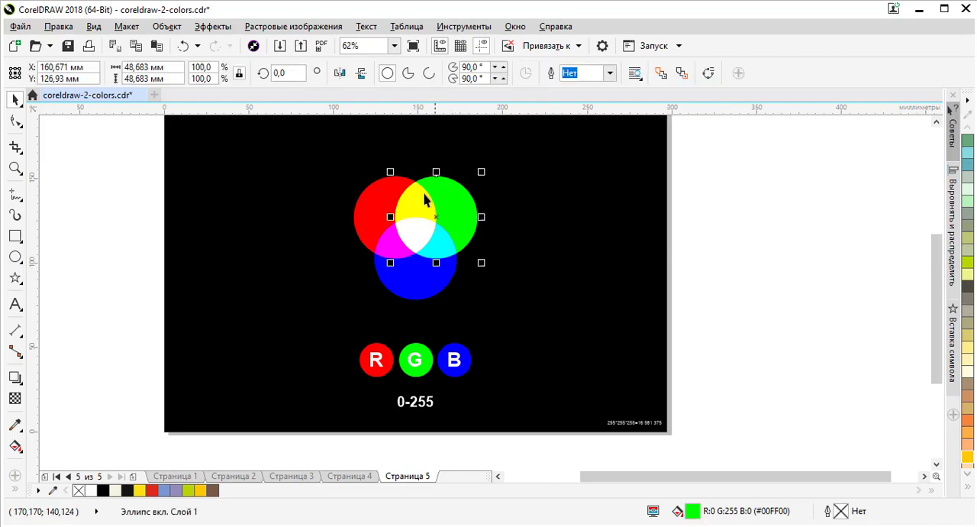
pyautogui.click(378, 192)
pyautogui.hotkey('shift', 'F2')
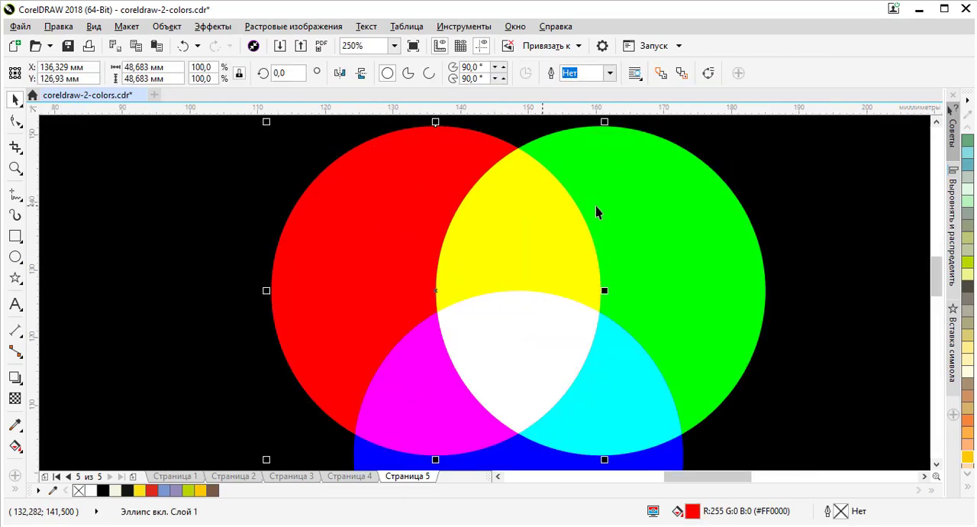
pyautogui.click(641, 206)
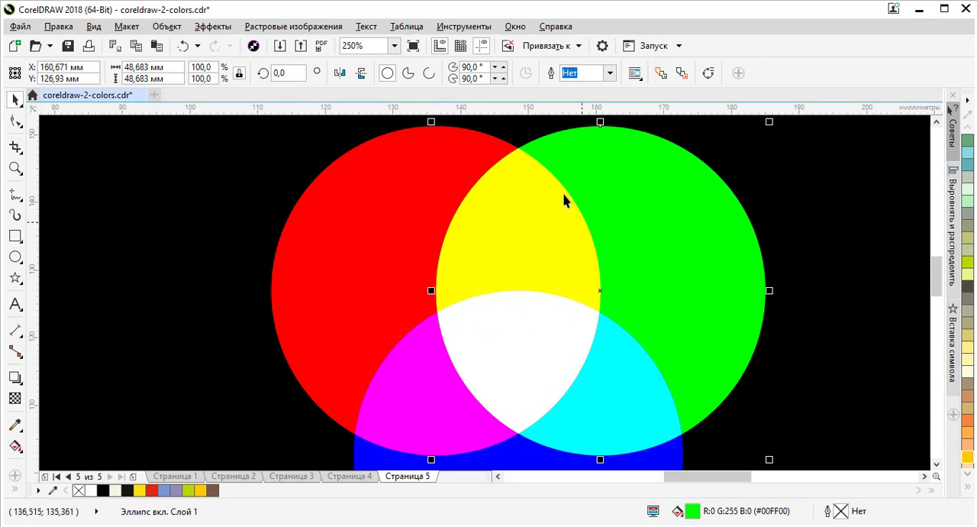
pyautogui.press('F3')
pyautogui.scroll(1, 449, 277)
pyautogui.click(448, 282)
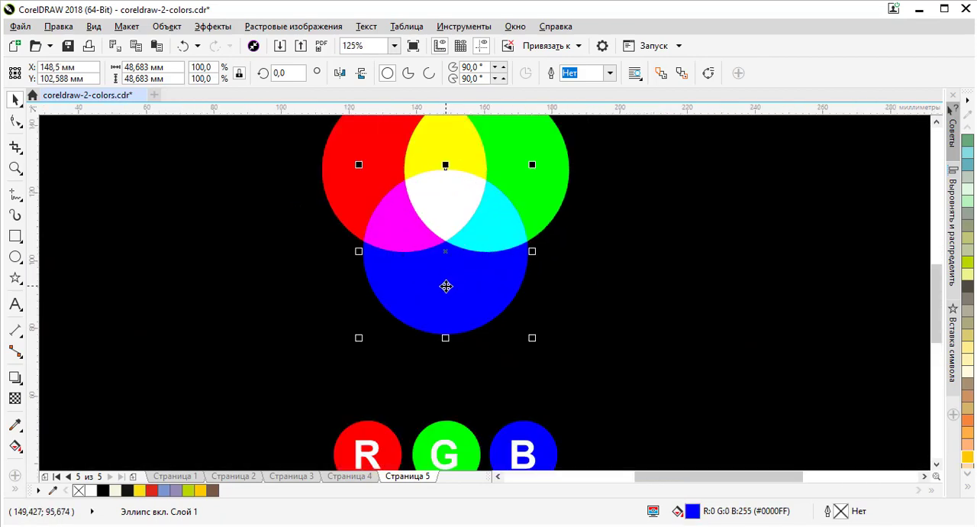
pyautogui.click(546, 197)
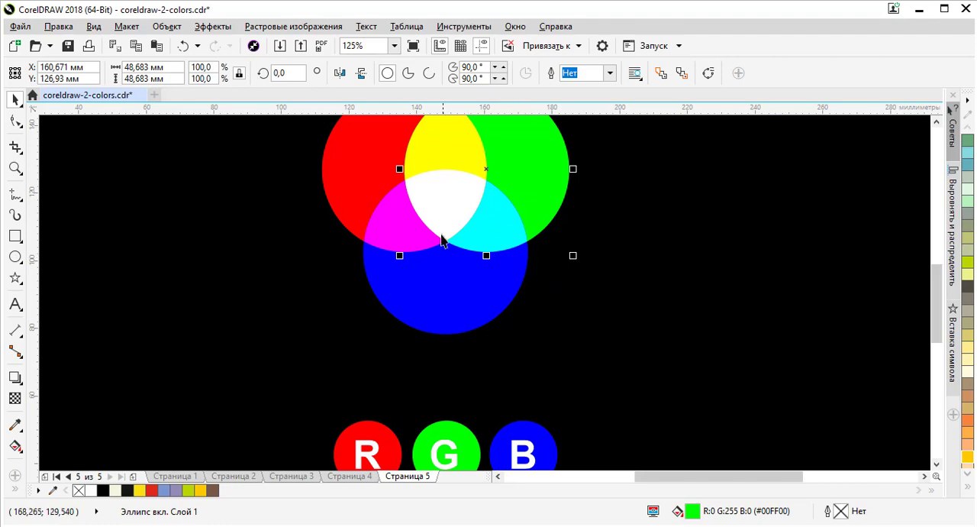
pyautogui.click(491, 224)
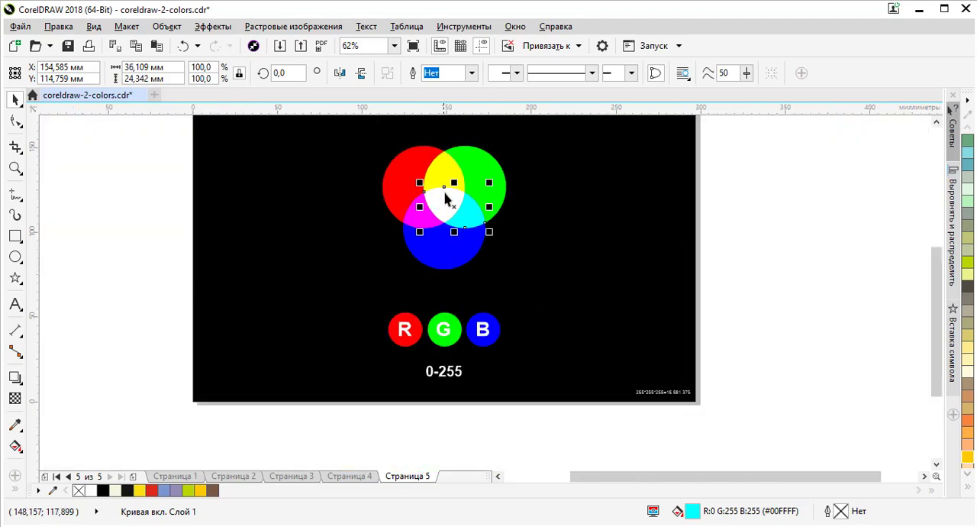
# Step: Examine the overlap colours and white centre of the RGB circles at different magnifications, and clear the selection
pyautogui.scroll(-1, 447, 205)
pyautogui.scroll(2, 451, 181)
pyautogui.scroll(-2, 450, 183)
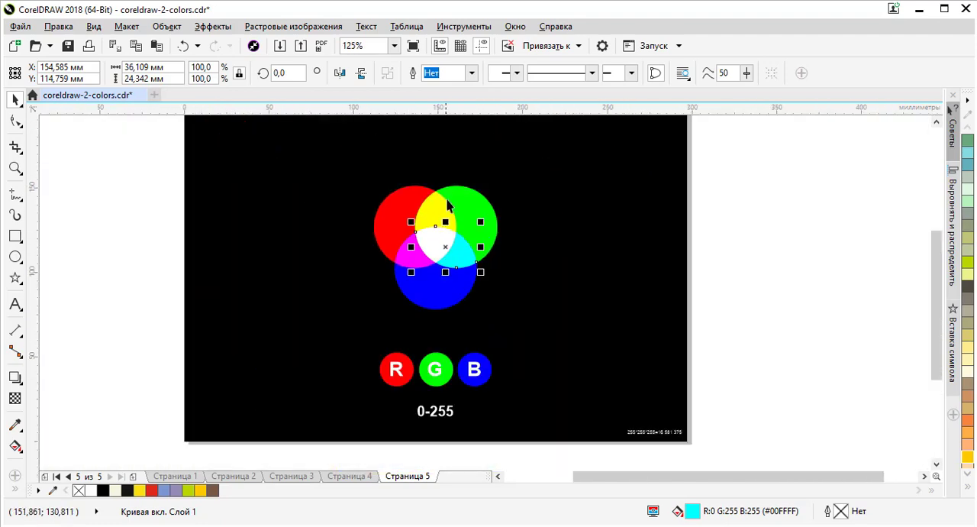
pyautogui.scroll(1, 451, 369)
pyautogui.scroll(-1, 445, 374)
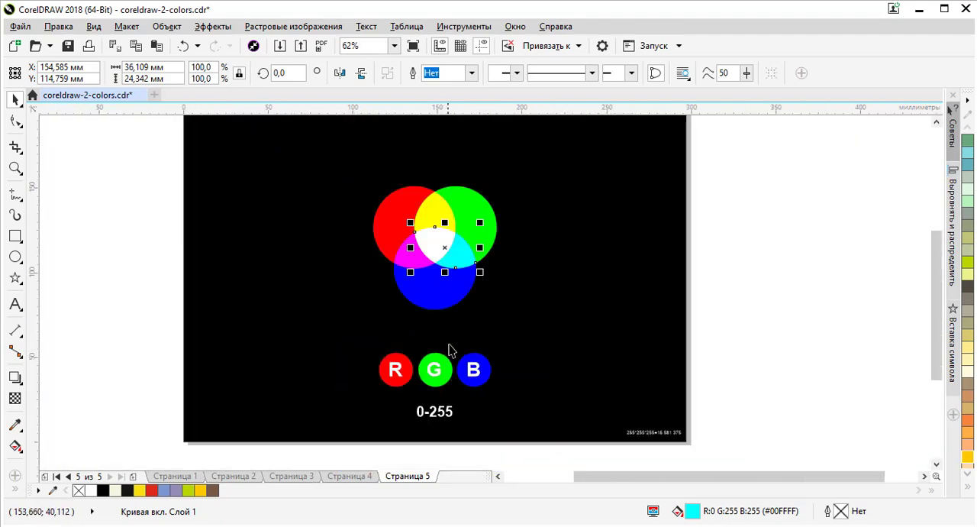
pyautogui.scroll(1, 452, 243)
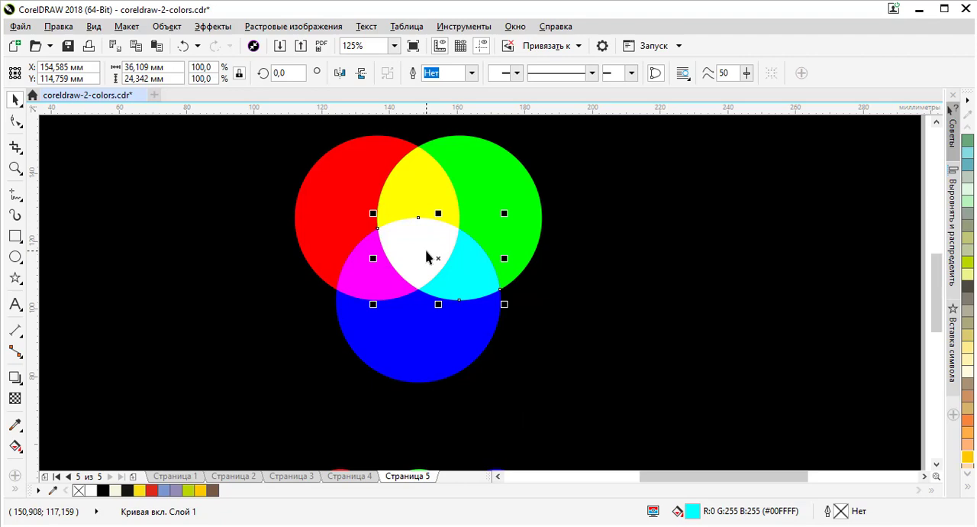
pyautogui.scroll(-2, 489, 246)
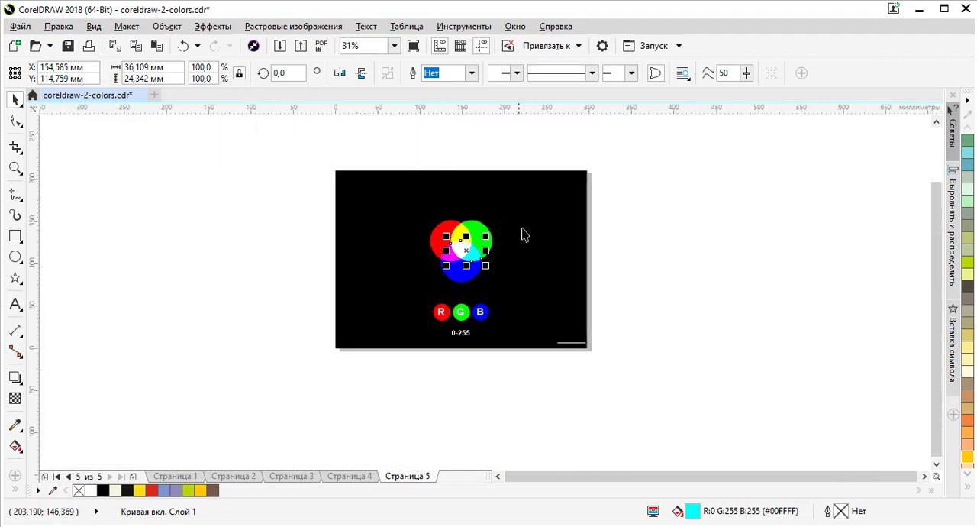
pyautogui.click(616, 233)
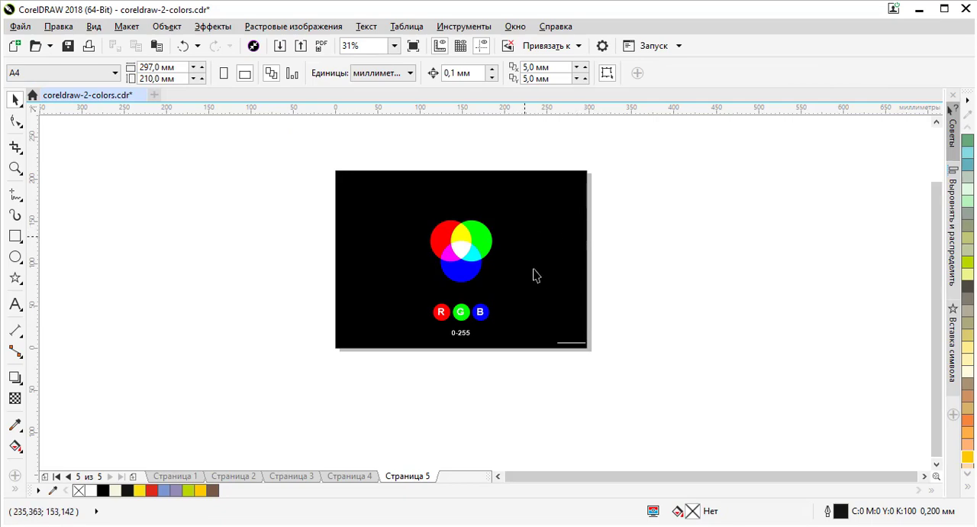
# Step: Review the CMYK circles on page 4 again, and return to page 5 to examine the RGB overlaps closely
pyautogui.click(366, 477)
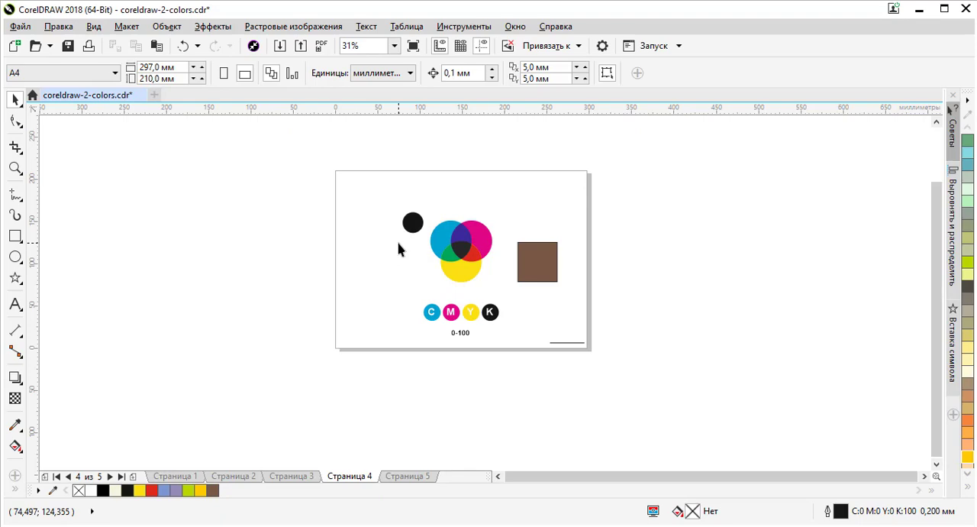
pyautogui.click(412, 477)
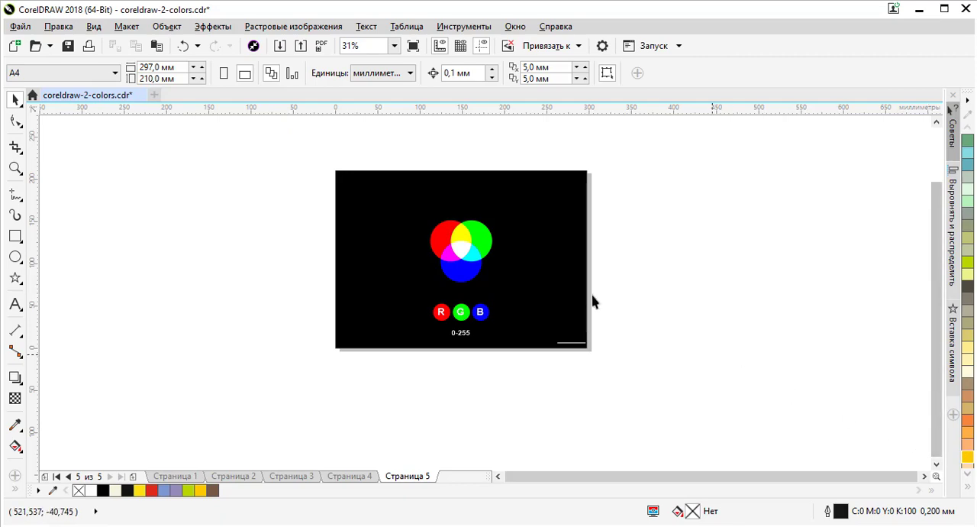
pyautogui.moveTo(635, 205); pyautogui.dragTo(701, 321)
pyautogui.scroll(3, 458, 255)
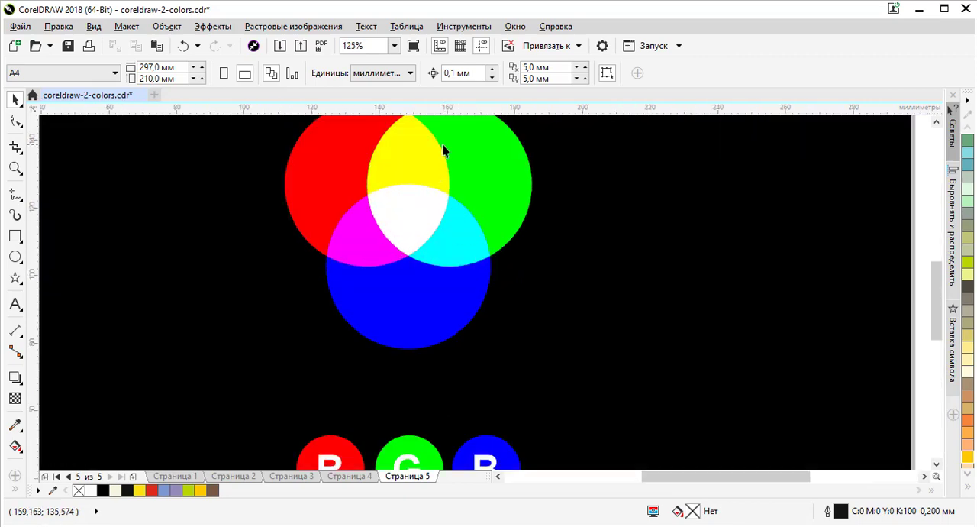
pyautogui.scroll(-1, 446, 146)
pyautogui.scroll(1, 444, 138)
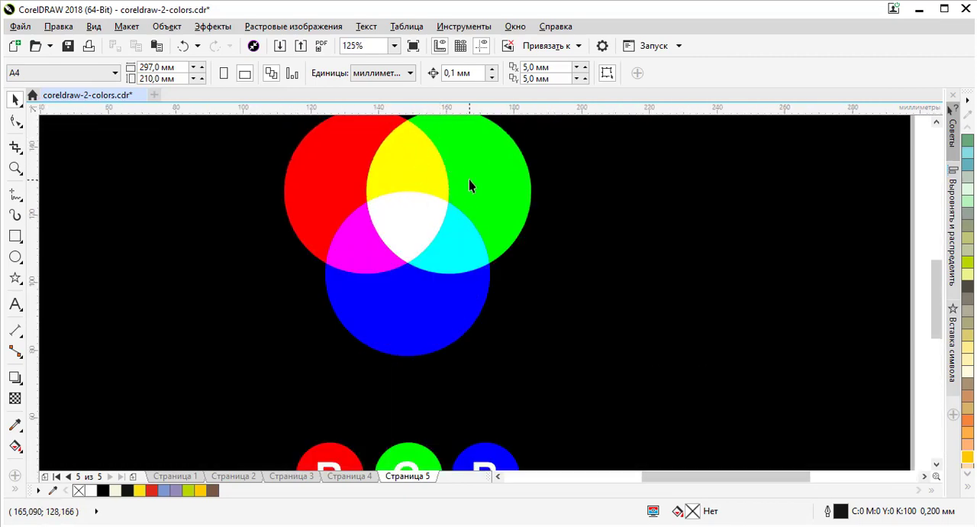
pyautogui.scroll(-2, 469, 181)
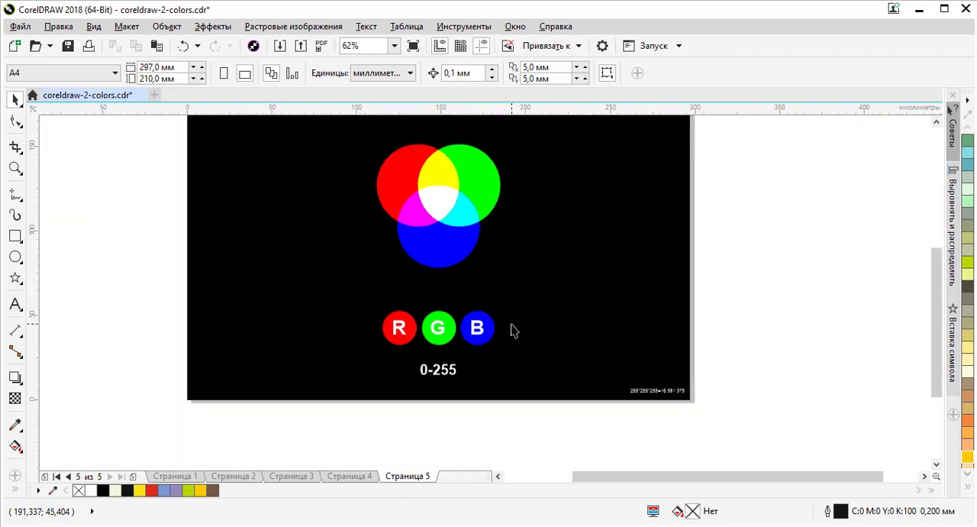
# Step: Compare the 0-100 range on page 4 with 0-255 on page 5, checking the red, white-centre and black background fills
pyautogui.click(373, 475)
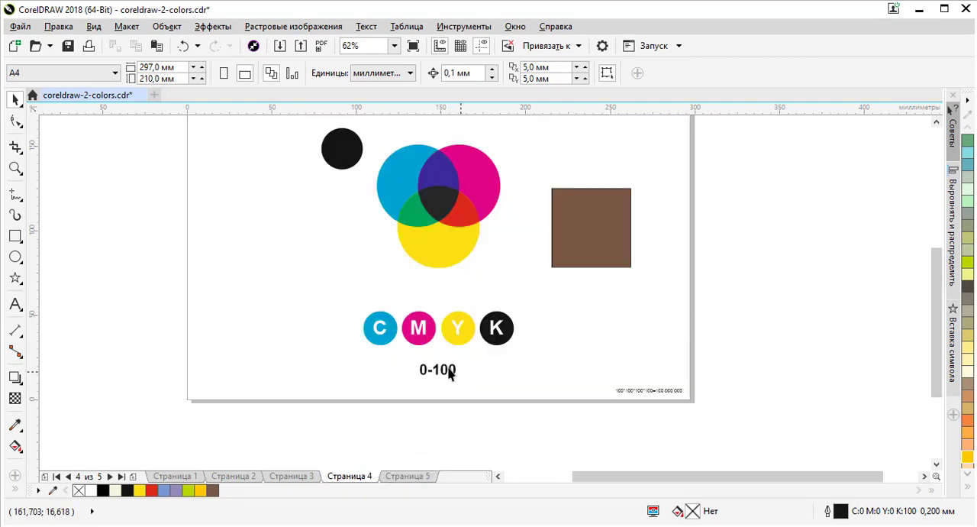
pyautogui.click(408, 476)
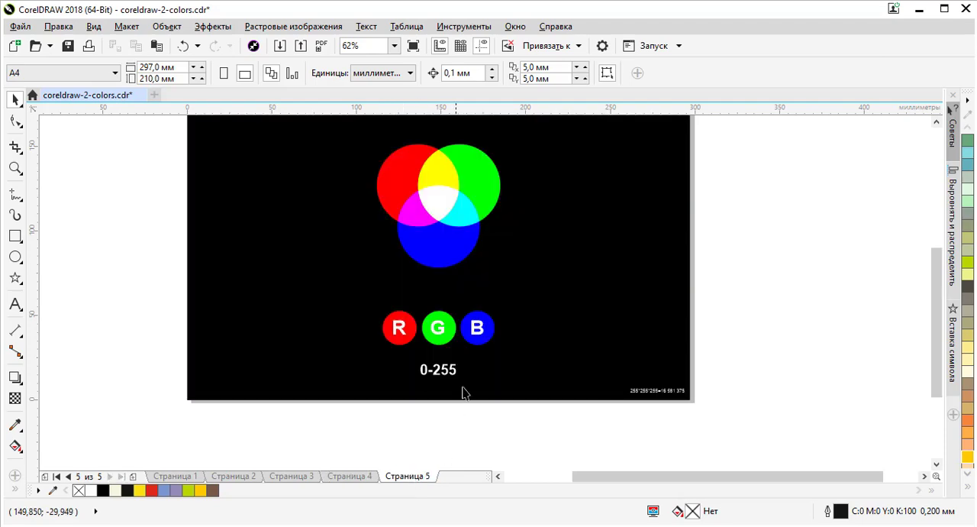
pyautogui.click(408, 337)
pyautogui.click(399, 197)
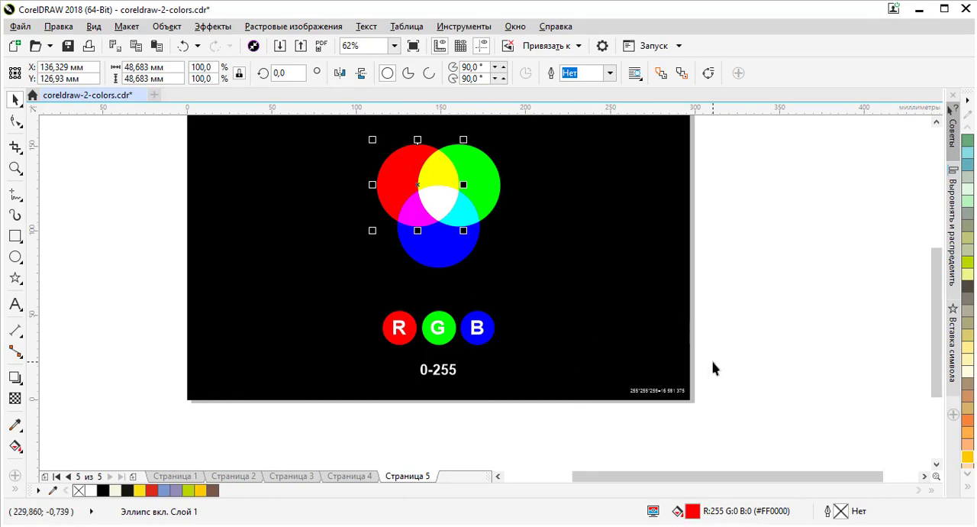
pyautogui.click(439, 202)
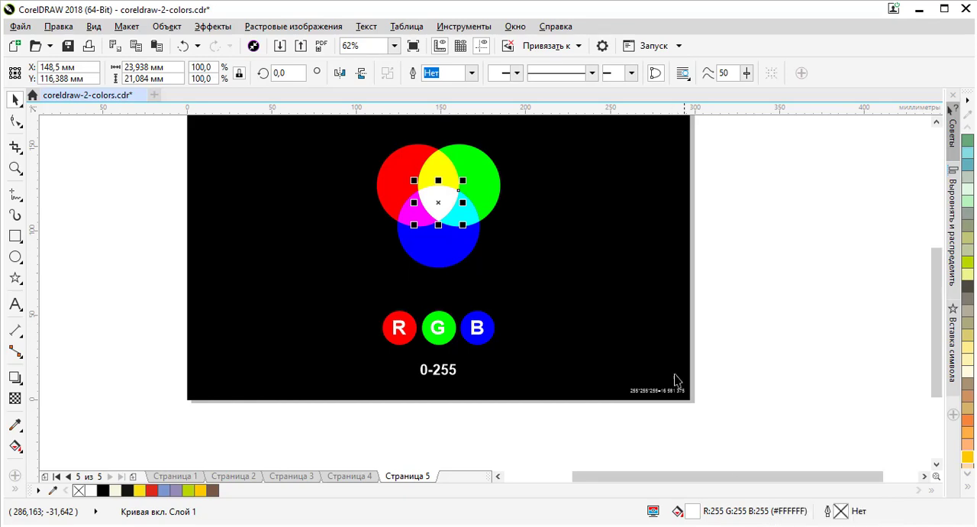
pyautogui.click(650, 313)
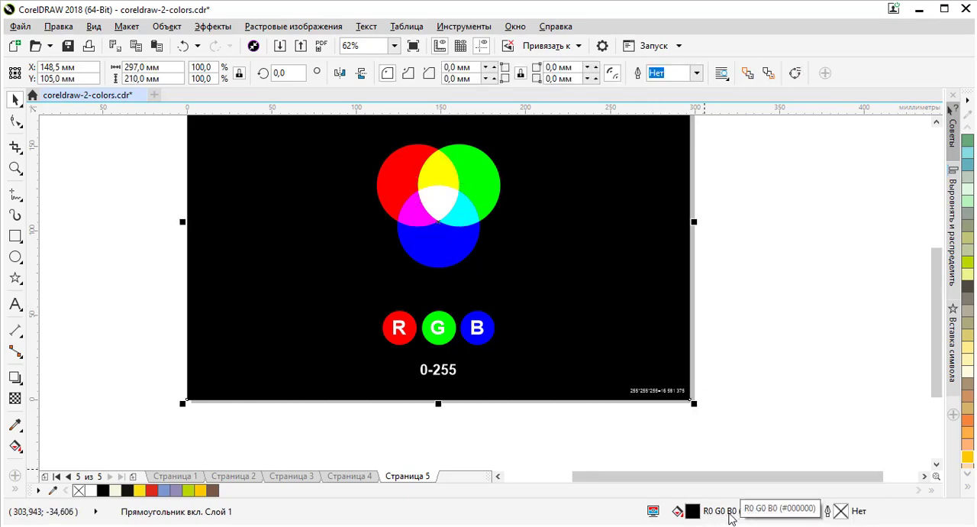
pyautogui.click(750, 370)
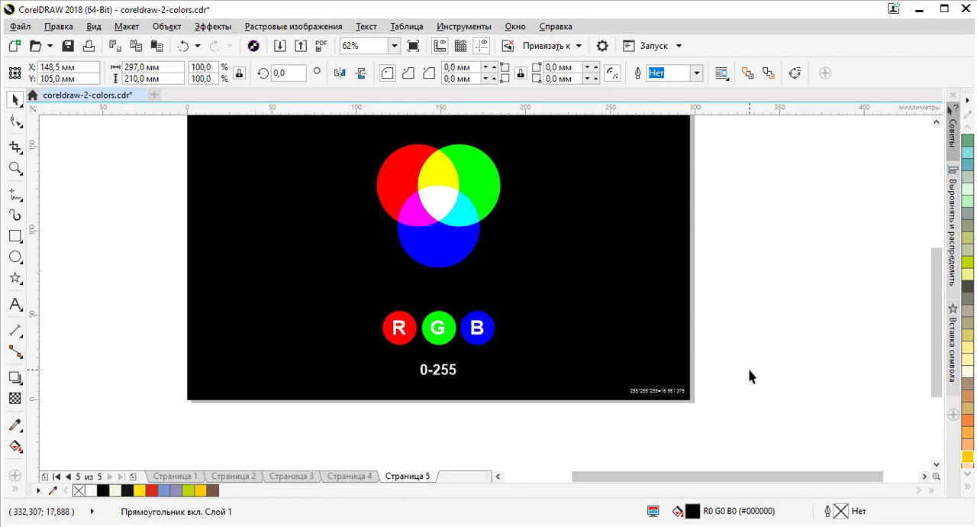
# Step: Examine the small colour-count formula in the corner of page 5 and return to a view of the RGB diagram
pyautogui.scroll(3, 683, 403)
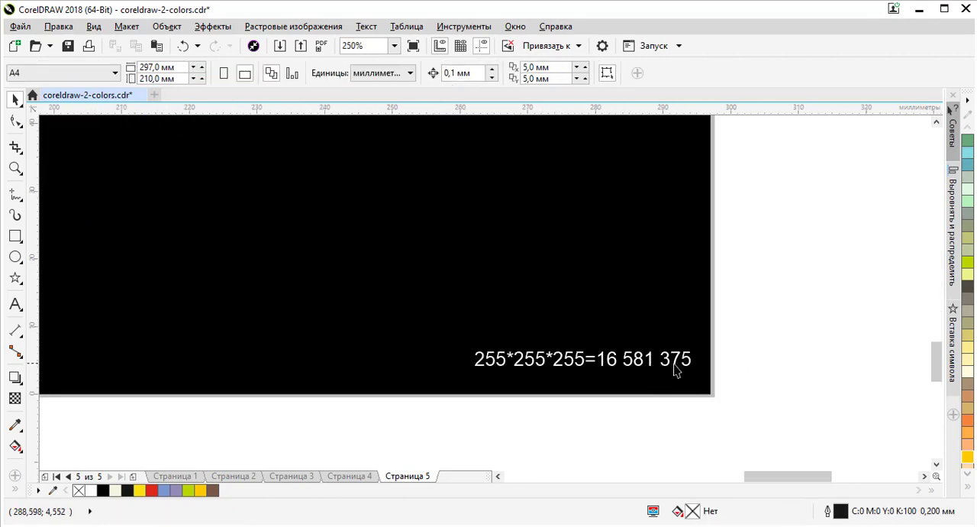
pyautogui.scroll(-4, 674, 322)
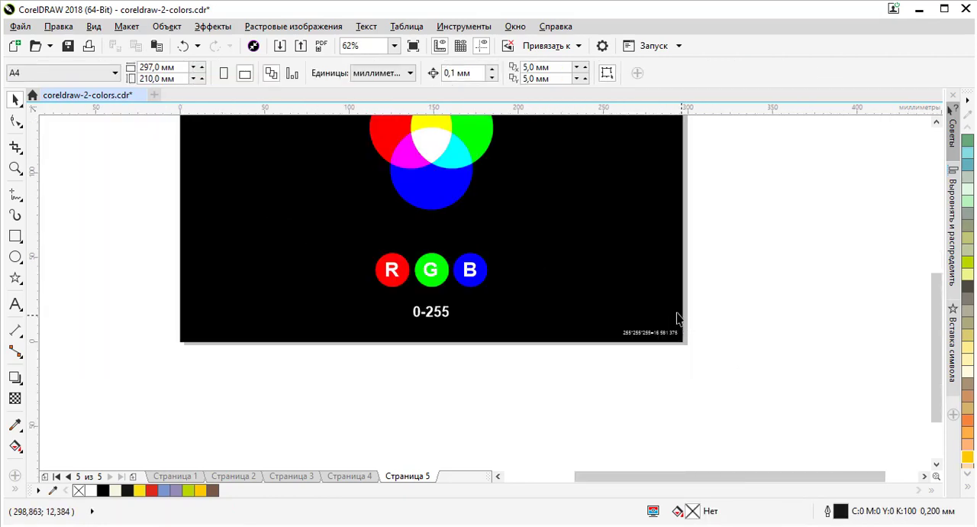
pyautogui.scroll(3, 645, 340)
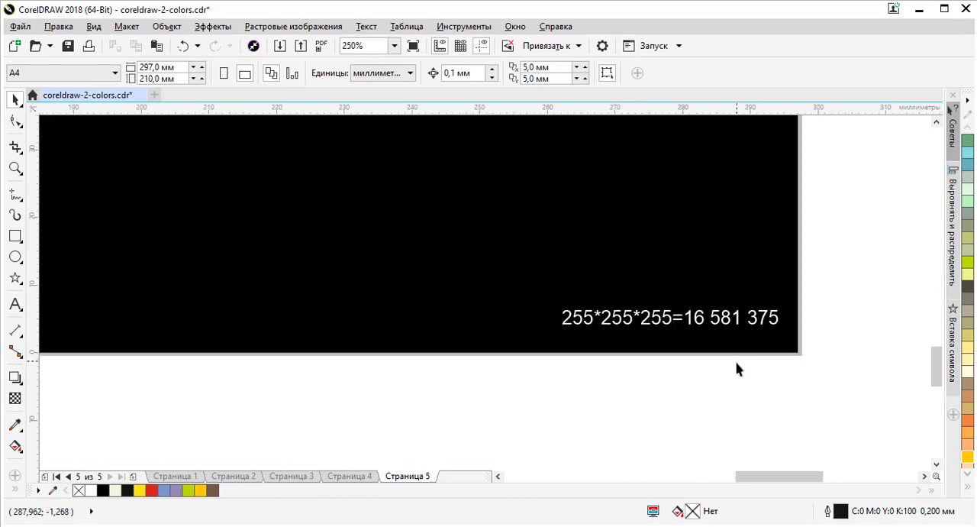
pyautogui.scroll(-4, 736, 368)
pyautogui.scroll(-3, 657, 375)
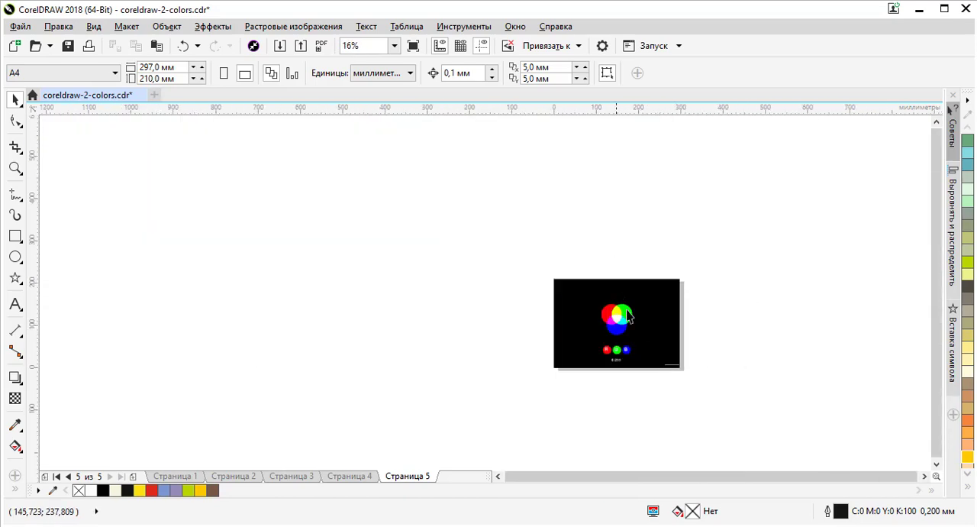
pyautogui.scroll(3, 628, 316)
pyautogui.scroll(-1, 550, 160)
pyautogui.scroll(1, 575, 239)
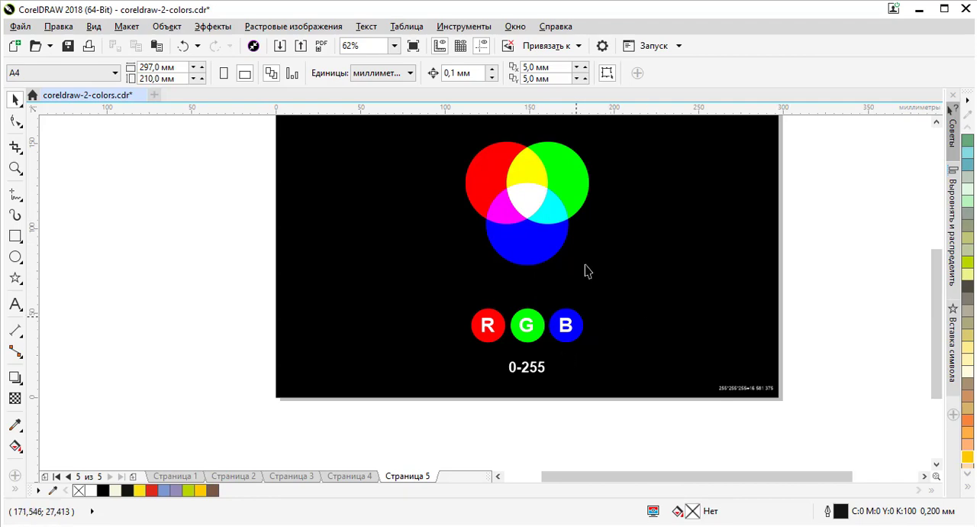
# Step: Copy the RGB circles and the R, G, B badges from page 5 onto page 4, beside the CMYK set
pyautogui.scroll(-2, 585, 270)
pyautogui.moveTo(763, 187); pyautogui.dragTo(501, 321)
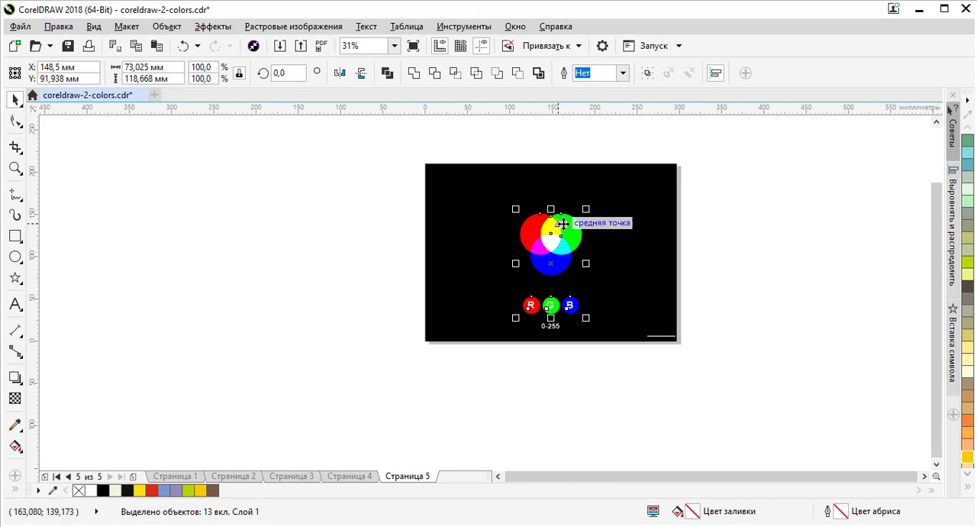
pyautogui.click(378, 476)
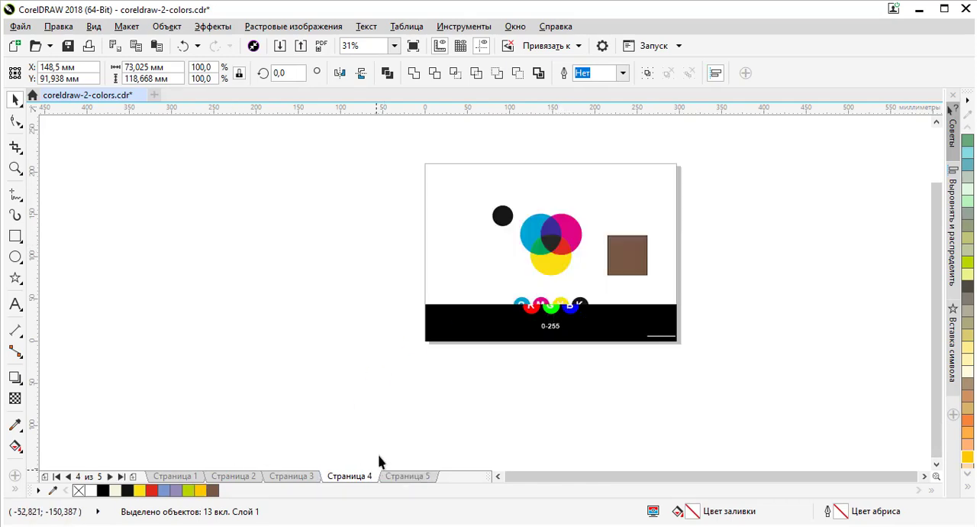
pyautogui.hotkey('ctrl', 'v')
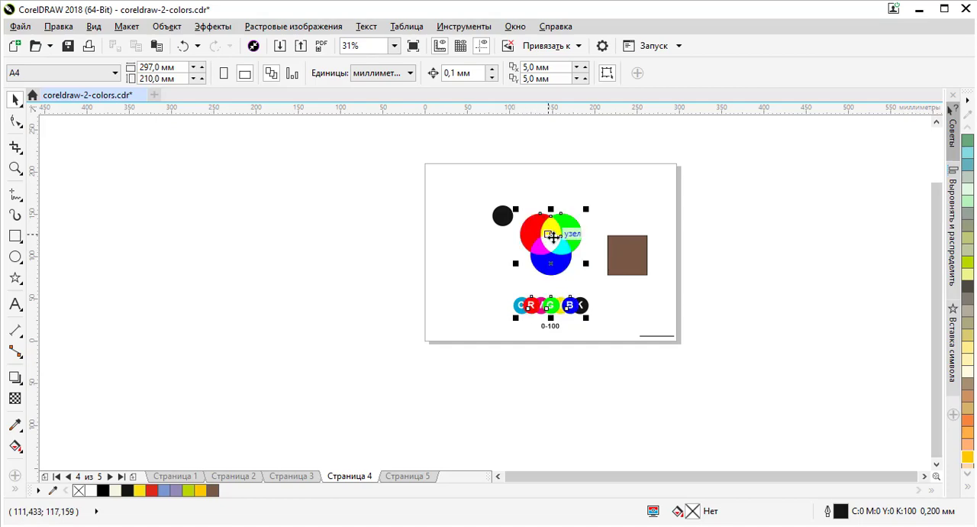
pyautogui.moveTo(561, 243); pyautogui.dragTo(473, 245)
pyautogui.click(393, 264)
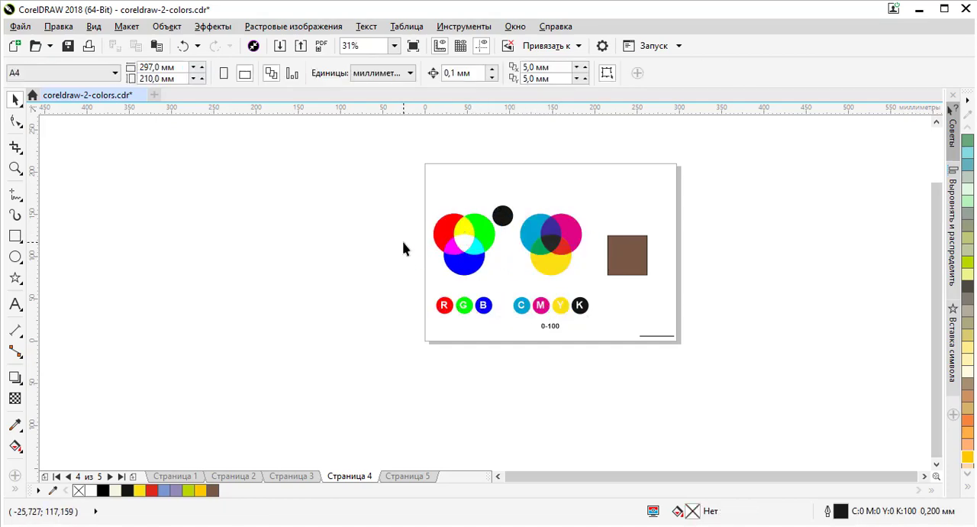
# Step: Move the black circle from between the two colour diagrams to above the brown square
pyautogui.scroll(3, 495, 252)
pyautogui.scroll(-1, 520, 240)
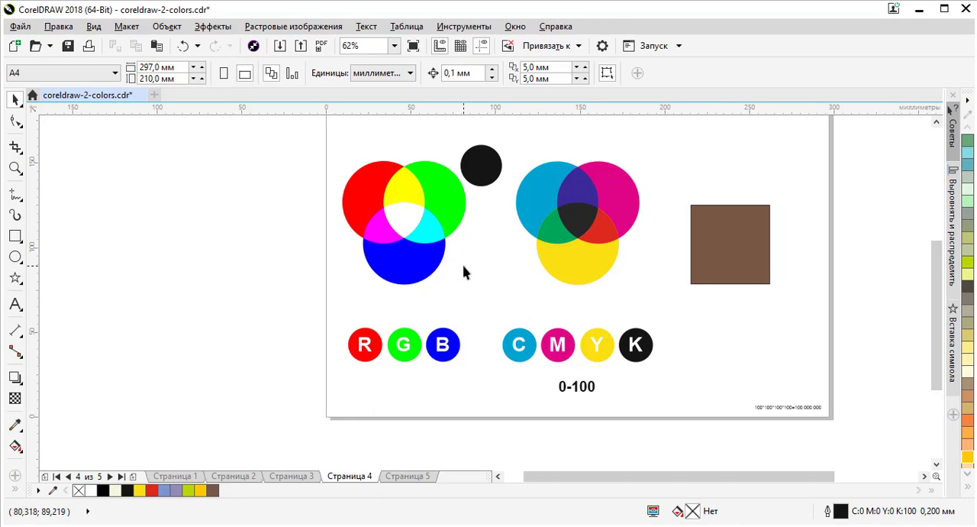
pyautogui.moveTo(480, 168); pyautogui.dragTo(706, 148)
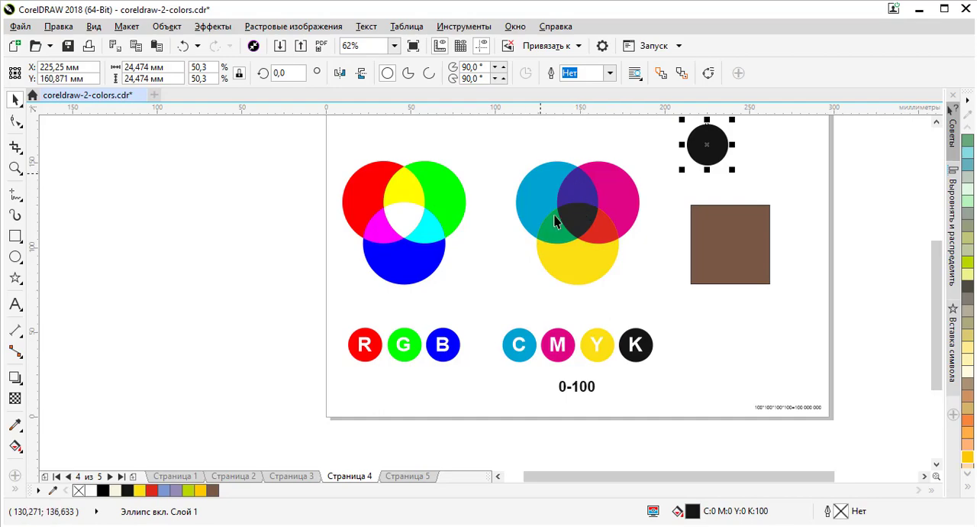
# Step: Compare the fill of the blue RGB circle with the cyan-magenta overlap and the pure magenta and cyan circles
pyautogui.scroll(2, 597, 227)
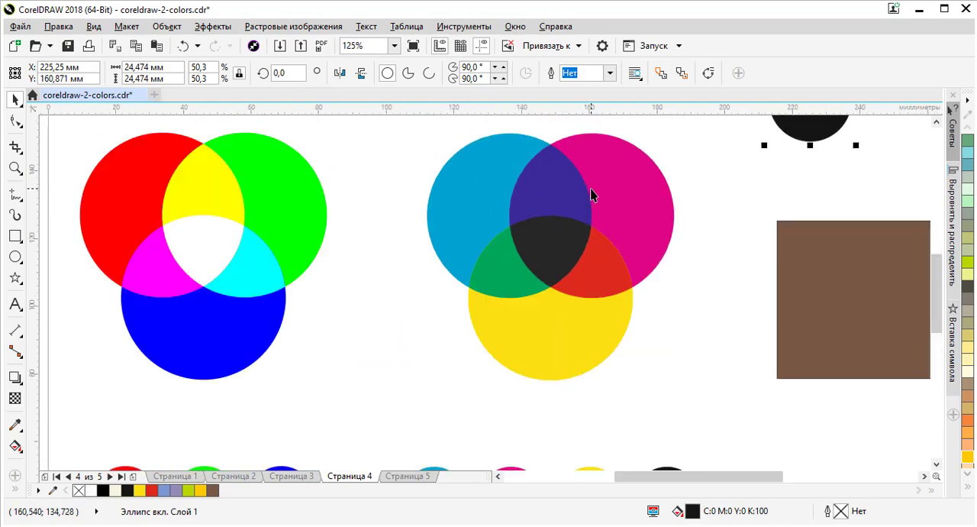
pyautogui.scroll(-2, 591, 187)
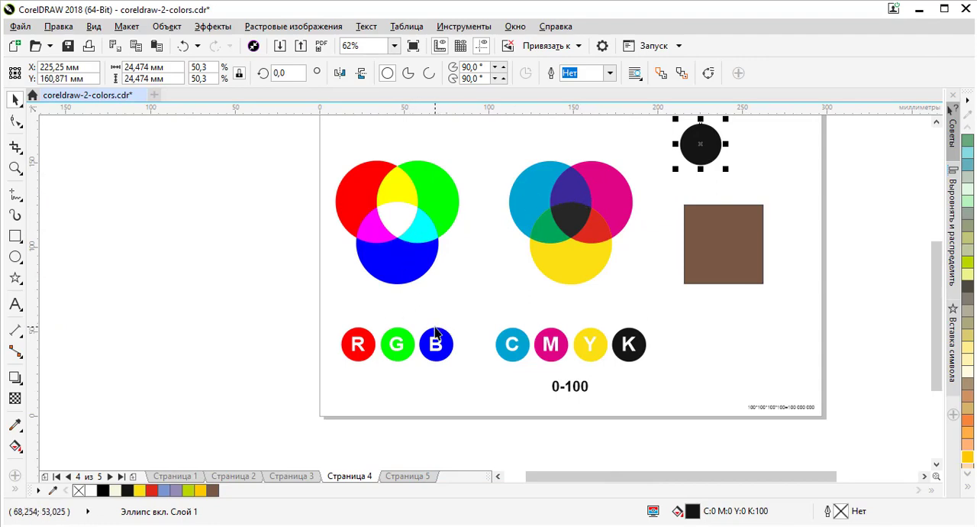
pyautogui.click(411, 259)
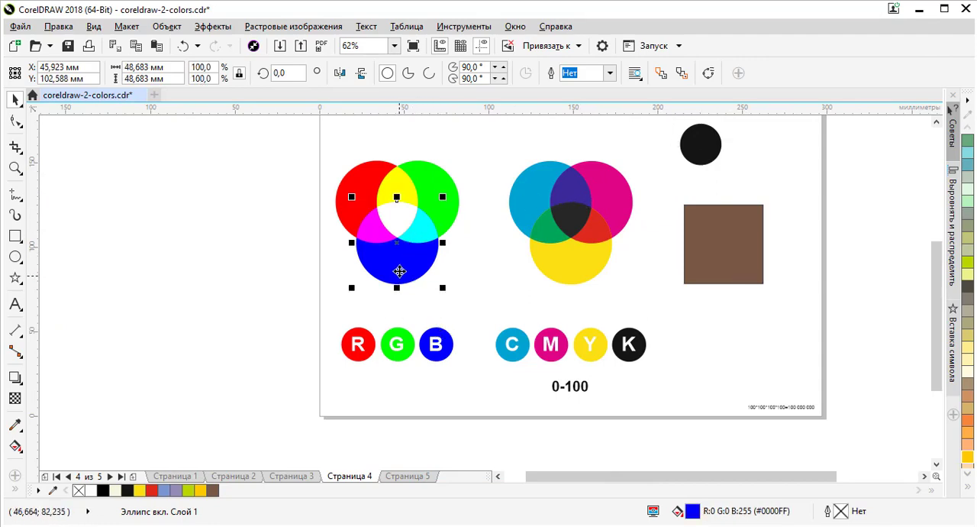
pyautogui.click(575, 188)
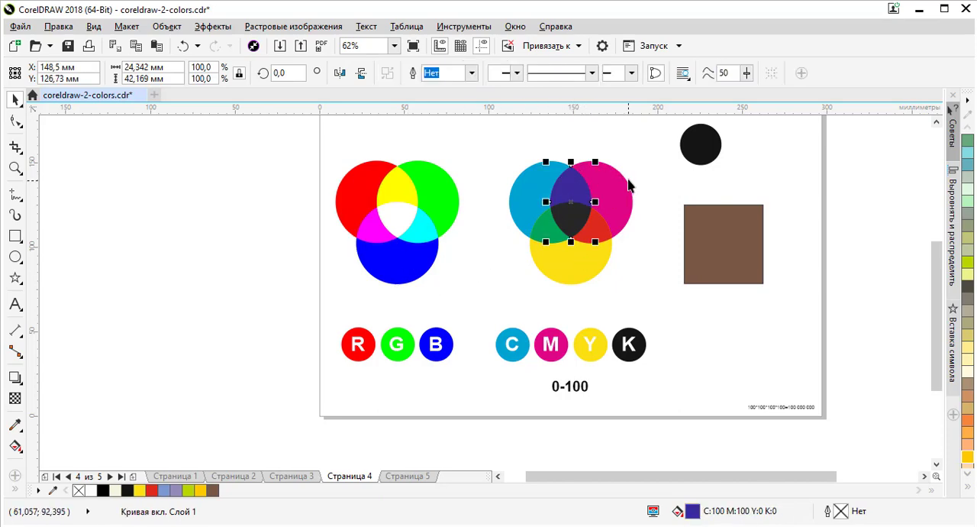
pyautogui.scroll(2, 573, 188)
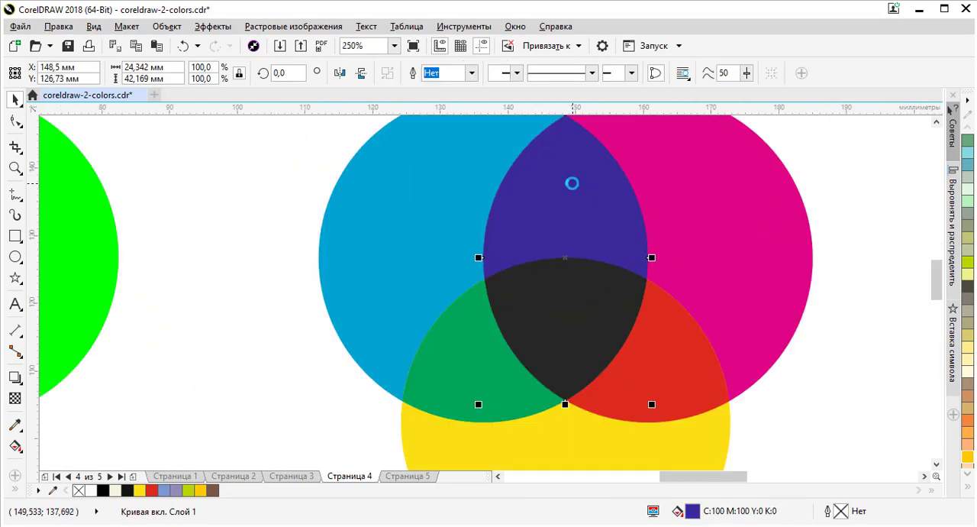
pyautogui.scroll(-1, 569, 183)
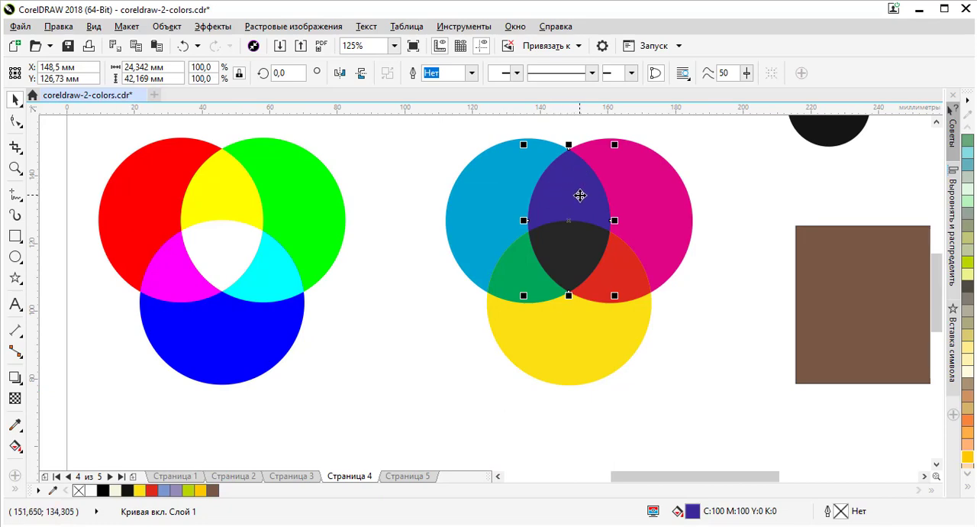
pyautogui.click(262, 332)
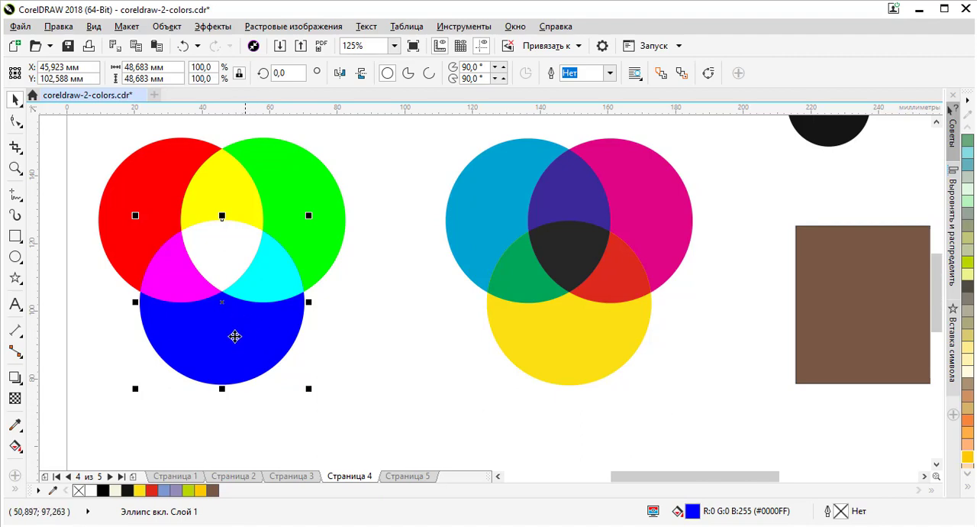
pyautogui.click(583, 200)
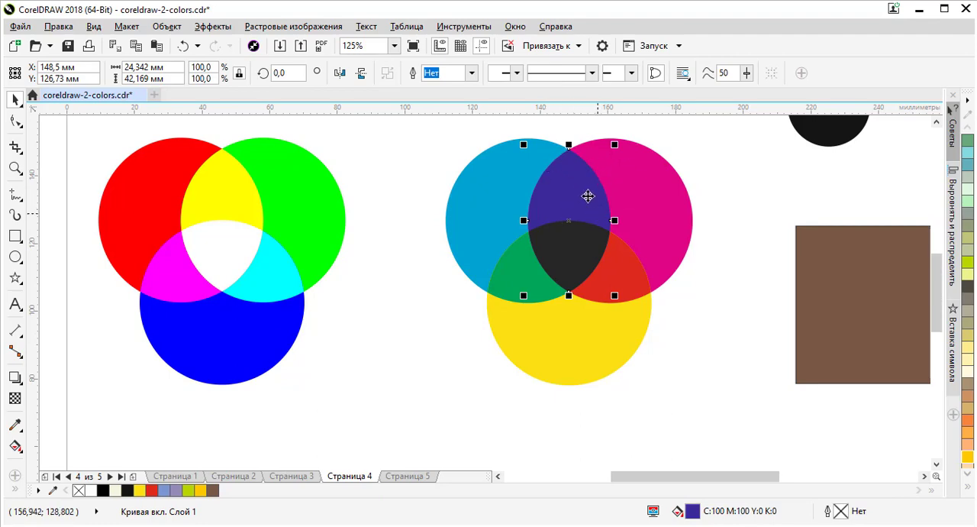
pyautogui.click(631, 203)
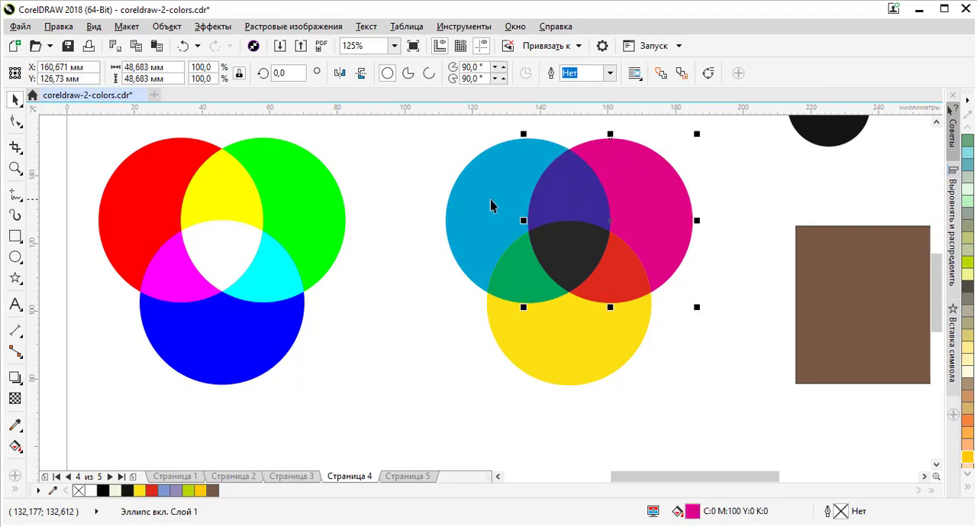
pyautogui.click(491, 205)
pyautogui.scroll(-2, 356, 248)
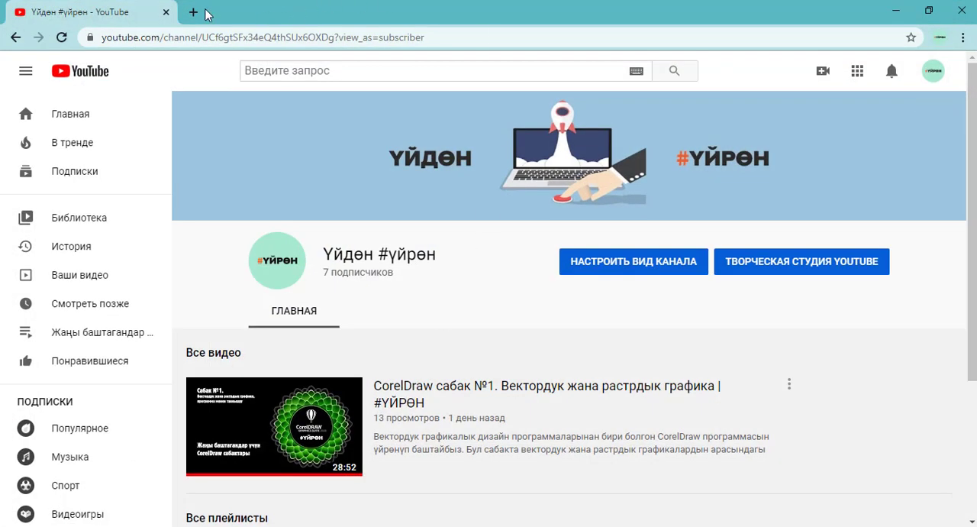
# Step: Switch to Chrome and search Google Images for "apple" in a new tab
pyautogui.click(193, 12)
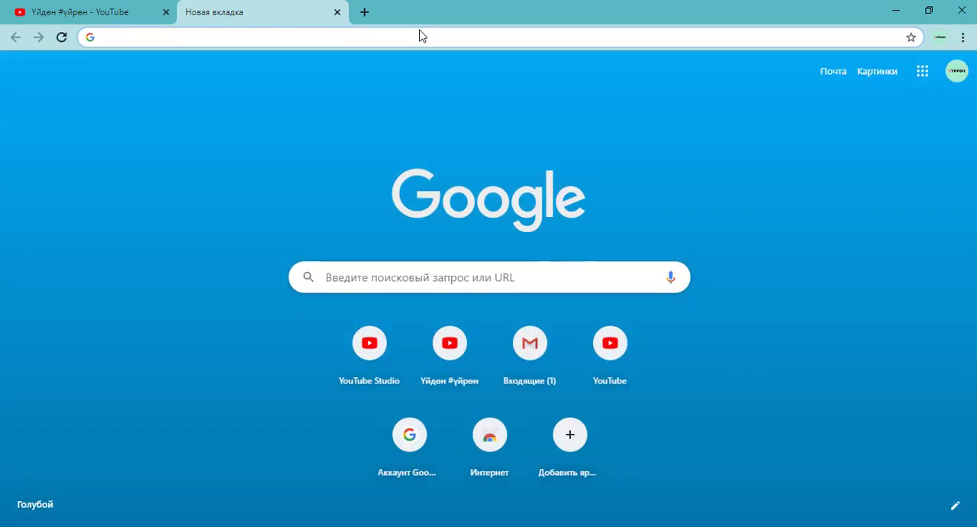
pyautogui.write('apple')
pyautogui.press('Return')
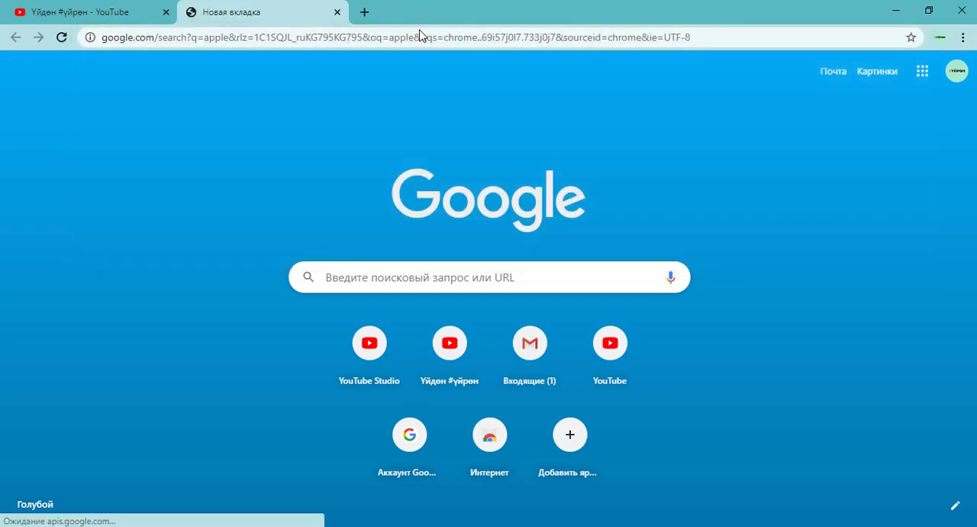
pyautogui.click(218, 136)
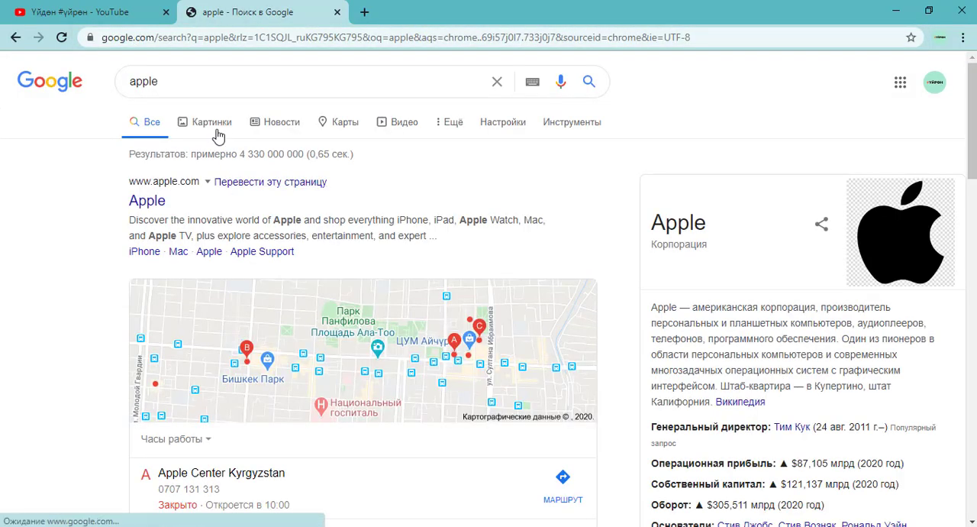
pyautogui.scroll(-5, 584, 336)
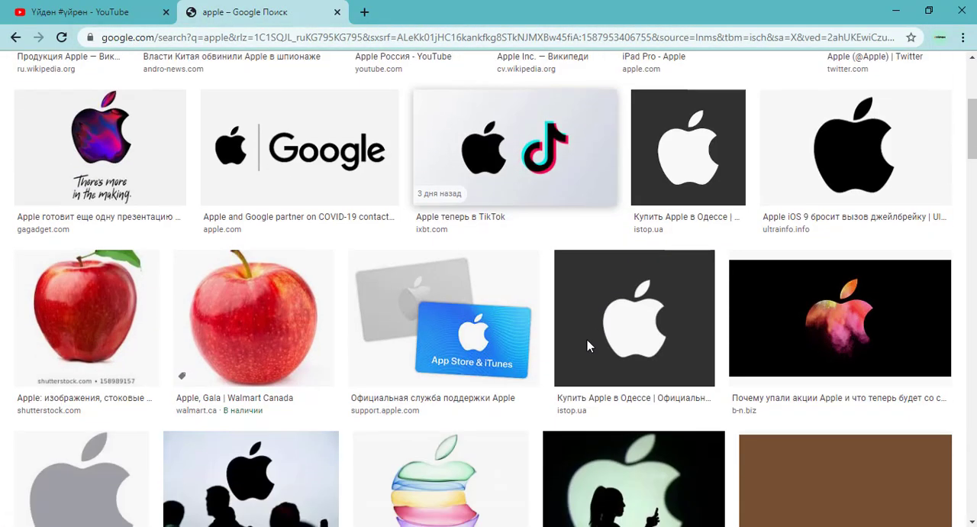
# Step: Open the full-size red Gala apple photo from Walmart Canada in its own tab
pyautogui.click(263, 243)
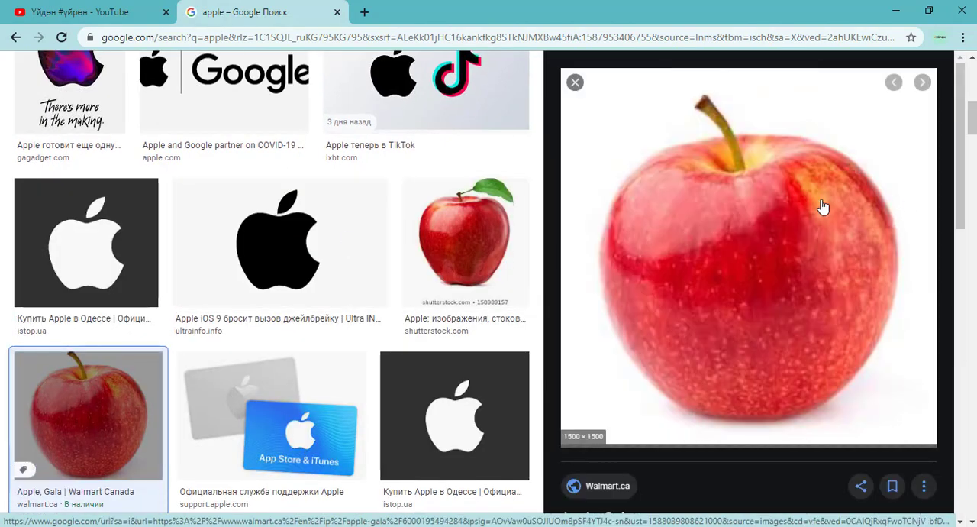
pyautogui.rightClick(796, 206)
pyautogui.click(789, 315)
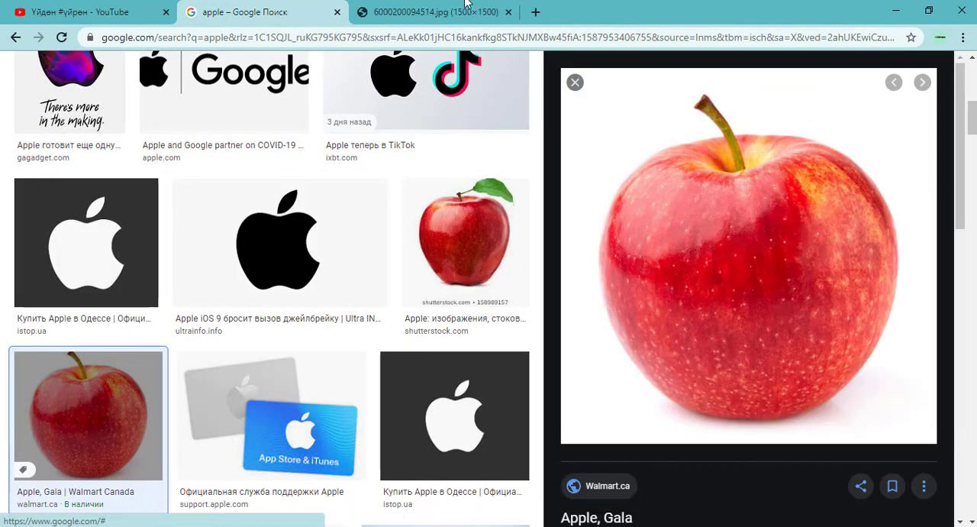
pyautogui.click(435, 11)
# Step: Bring the apple photo into CorelDRAW and place it on page 4 beside the brown square
pyautogui.moveTo(487, 197); pyautogui.dragTo(614, 268)
pyautogui.rightClick(511, 218)
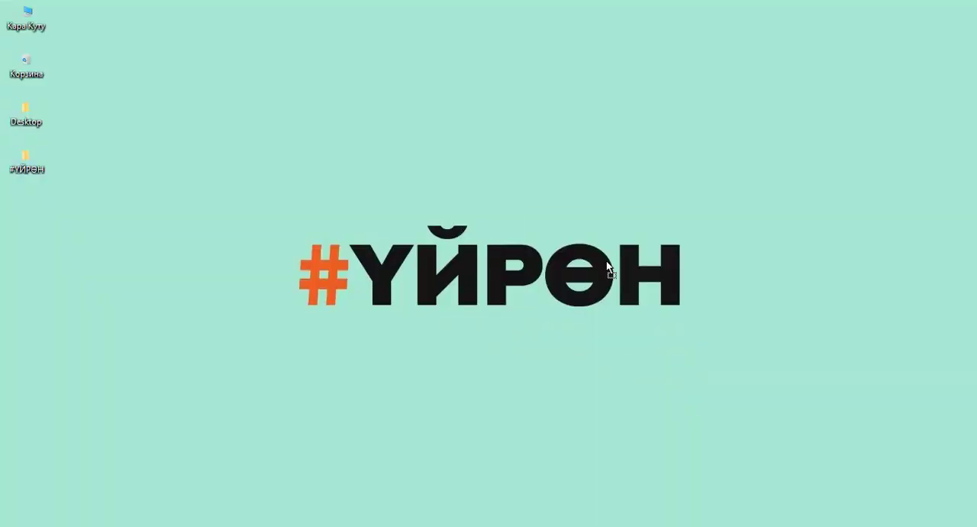
pyautogui.moveTo(537, 139); pyautogui.dragTo(558, 289)
pyautogui.moveTo(675, 354); pyautogui.dragTo(774, 233)
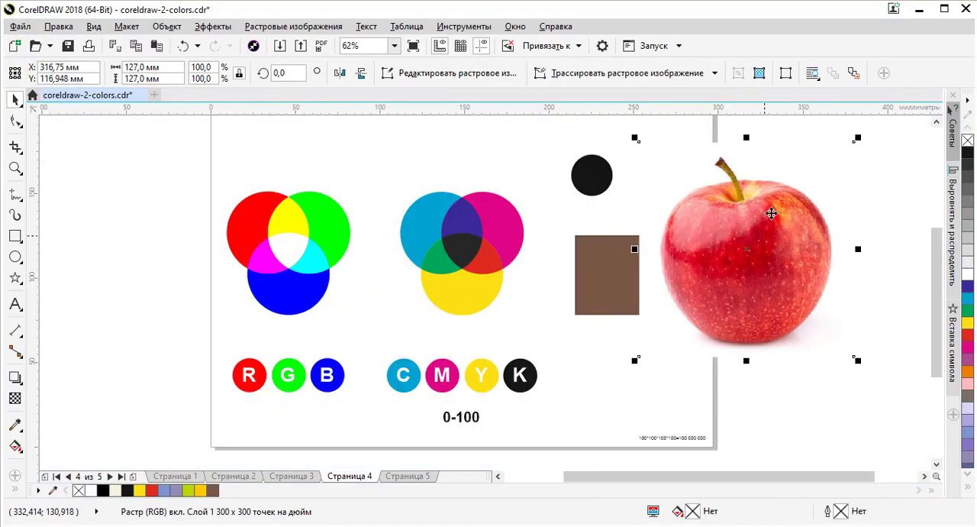
# Step: Examine the apple bitmap's detail, colour mode and resolution, and shift it clear of the brown square
pyautogui.scroll(2, 771, 233)
pyautogui.scroll(-1, 772, 229)
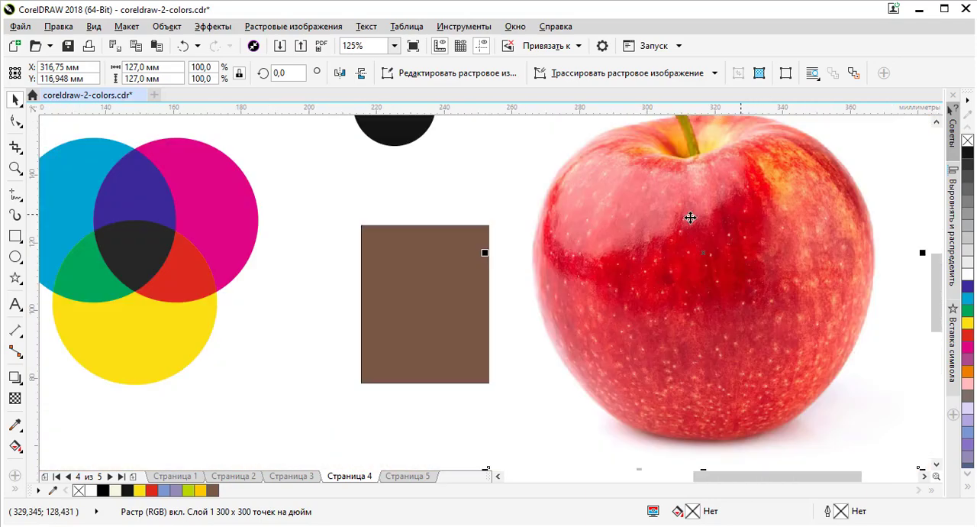
pyautogui.scroll(-1, 178, 234)
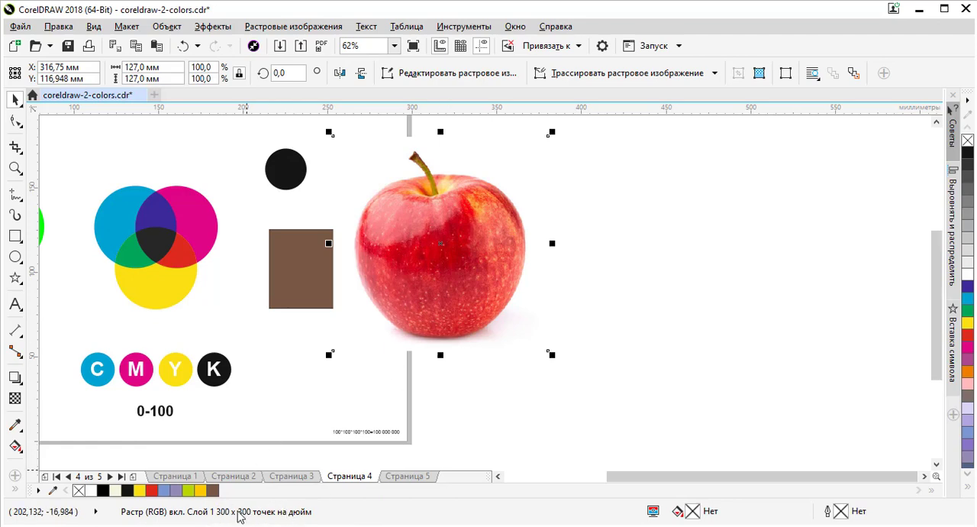
pyautogui.moveTo(417, 242); pyautogui.dragTo(423, 239)
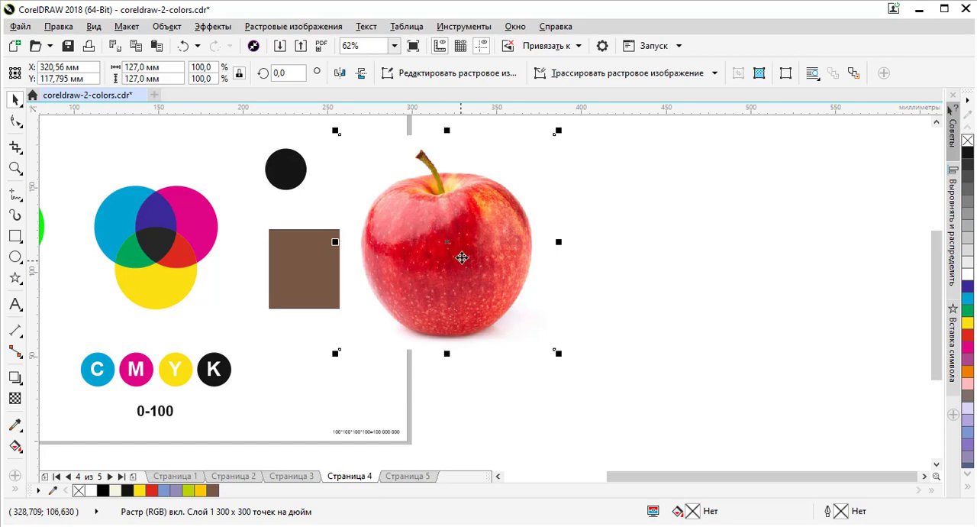
pyautogui.moveTo(460, 226); pyautogui.dragTo(495, 228)
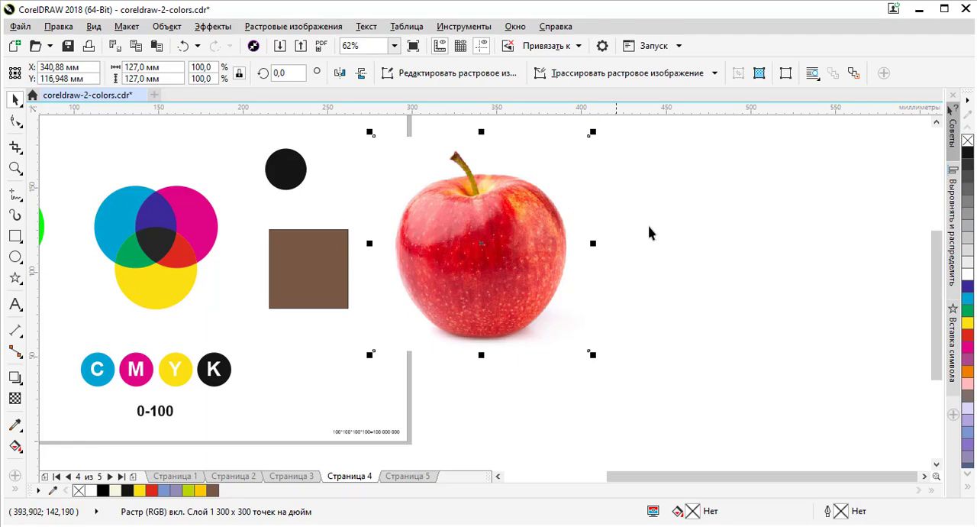
# Step: Move the apple photo up and to the left so it partly covers the black circle and brown square
pyautogui.scroll(-2, 579, 262)
pyautogui.scroll(2, 567, 241)
pyautogui.moveTo(542, 270); pyautogui.dragTo(467, 218)
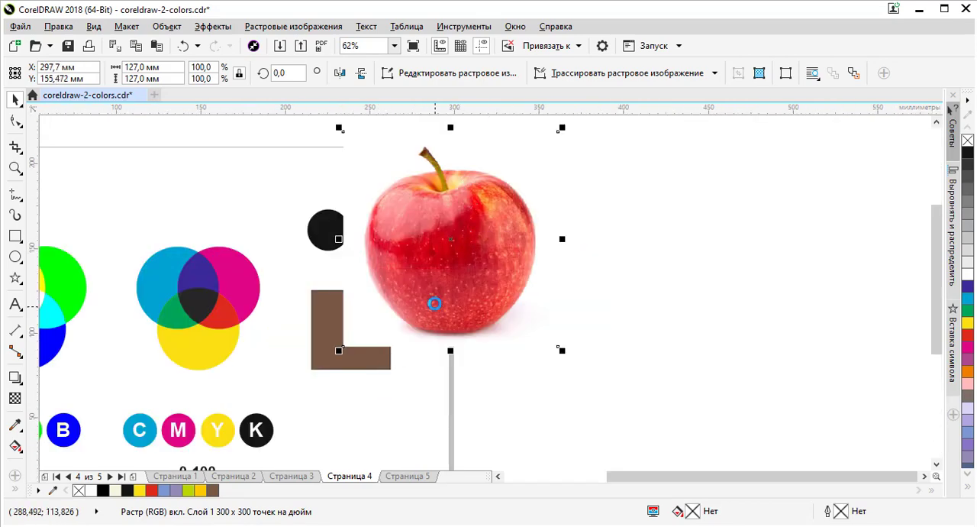
pyautogui.scroll(-1, 436, 301)
pyautogui.scroll(1, 343, 317)
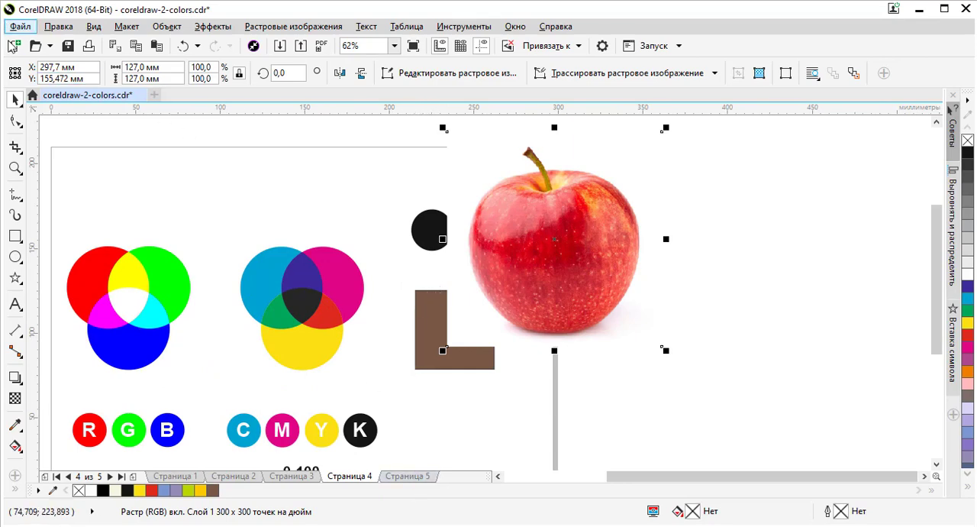
# Step: Create a portrait A4 document with RGB as the primary colour mode and 300 dpi resolution
pyautogui.click(13, 47)
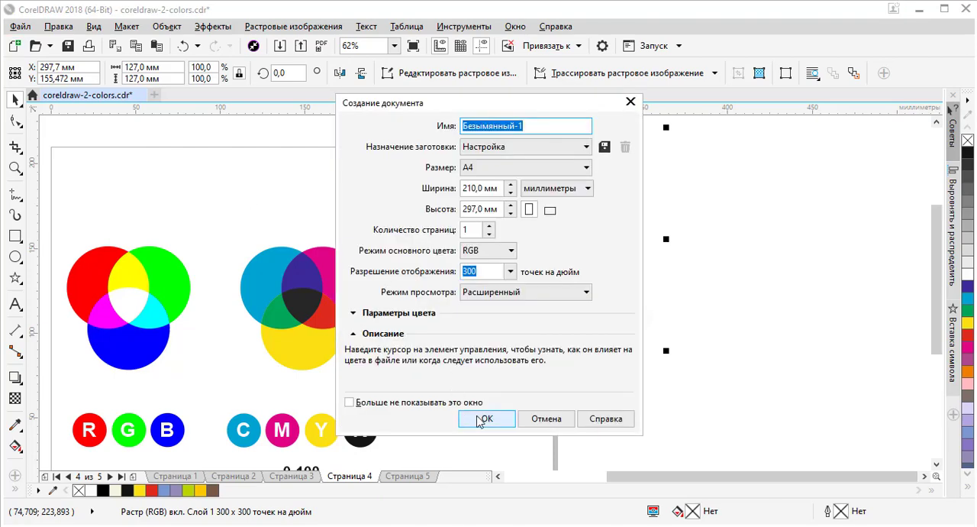
pyautogui.click(484, 419)
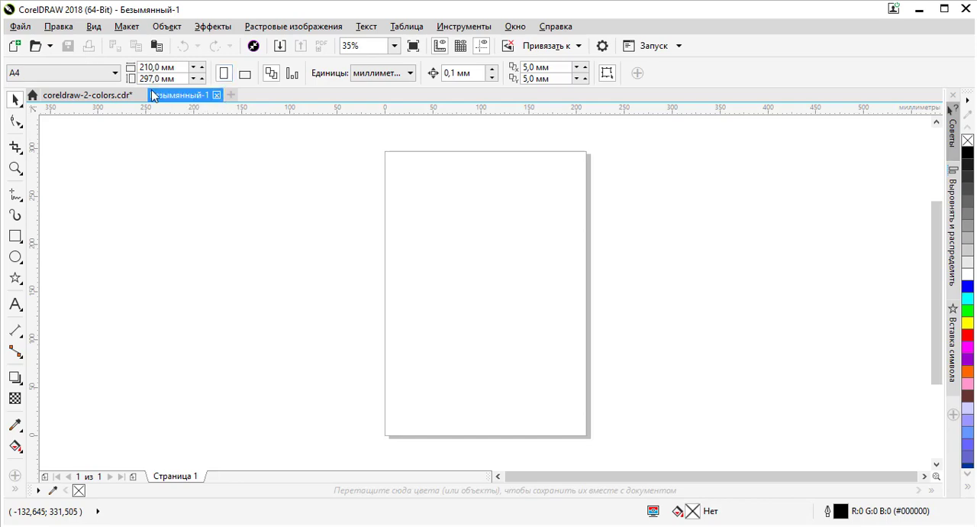
# Step: Replace the blank document with a new one-page portrait A4 document, 210 × 297 mm, in RGB mode at 300 dpi
pyautogui.click(14, 46)
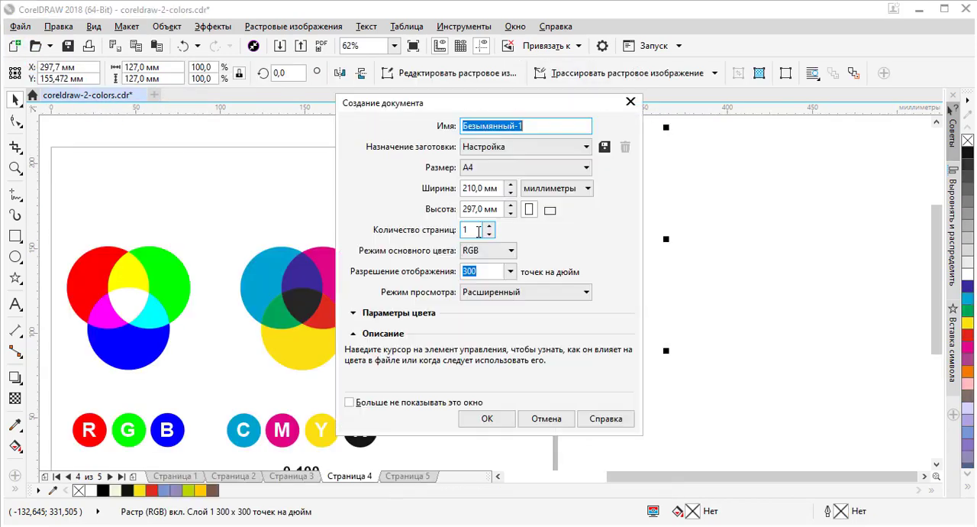
pyautogui.click(491, 252)
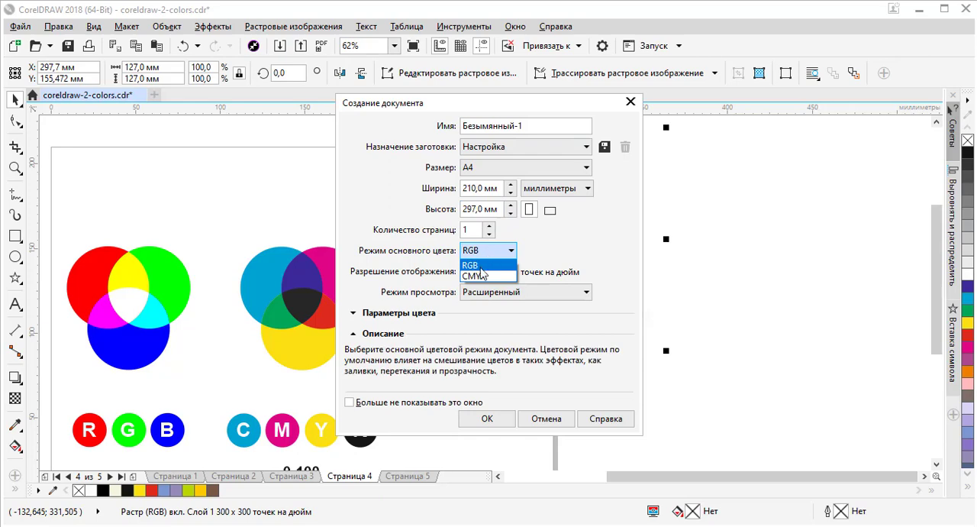
pyautogui.click(483, 266)
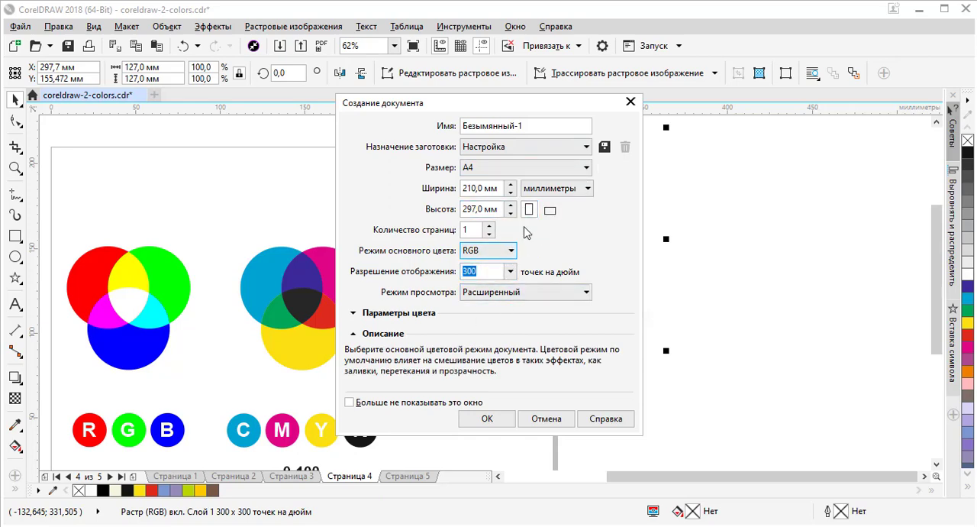
pyautogui.click(504, 174)
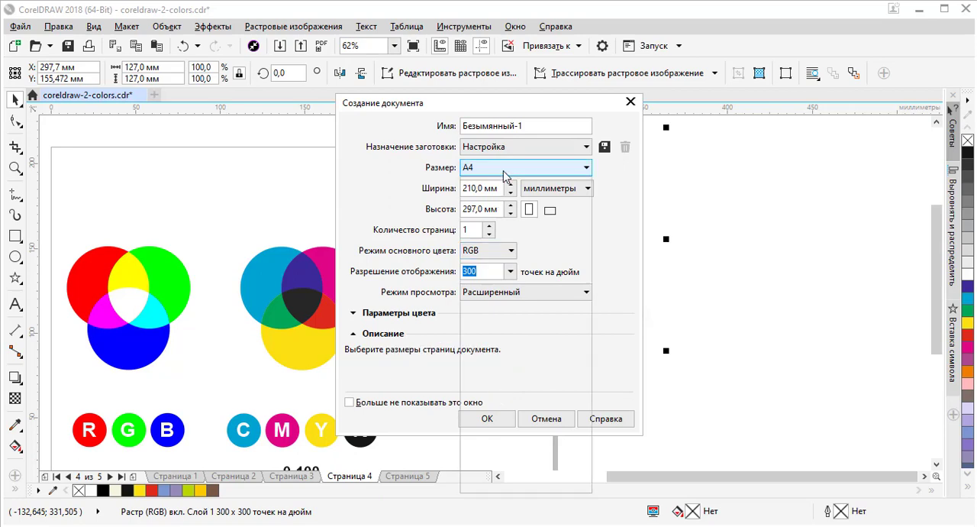
pyautogui.click(503, 172)
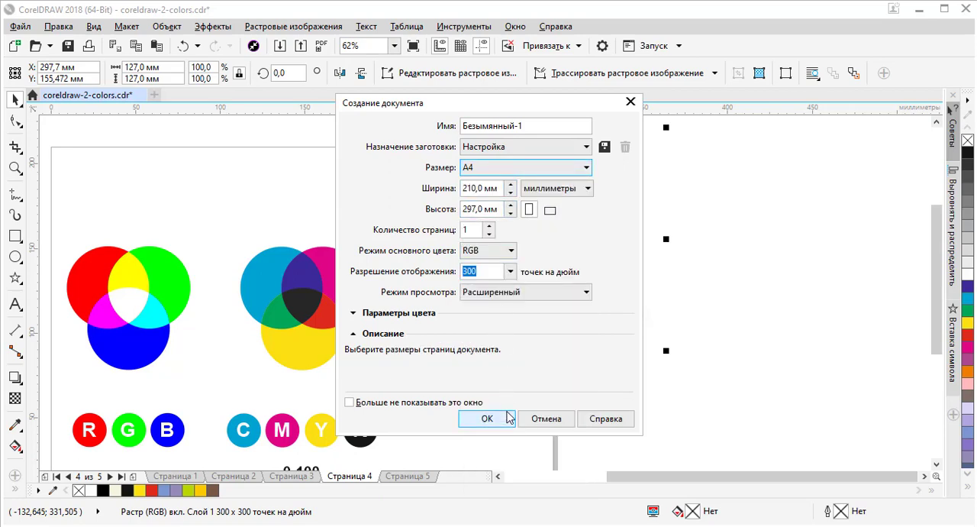
pyautogui.click(496, 419)
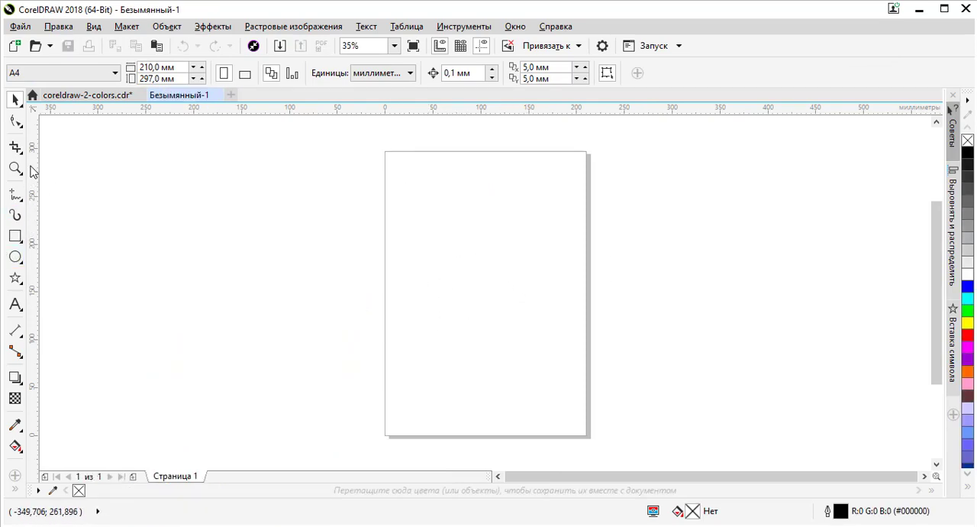
# Step: Draw a rectangle about 70 × 64 mm in the upper middle of the page and fill it with blue
pyautogui.click(16, 236)
pyautogui.moveTo(454, 231); pyautogui.dragTo(522, 292)
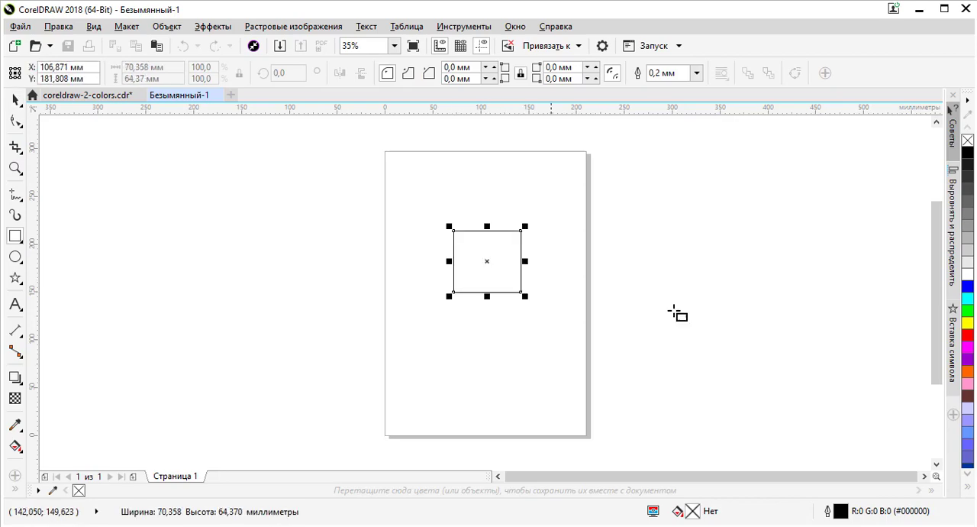
pyautogui.click(967, 287)
# Step: Examine the blue rectangle's black outline closely at its upper right corner, both selected and deselected
pyautogui.scroll(4, 513, 241)
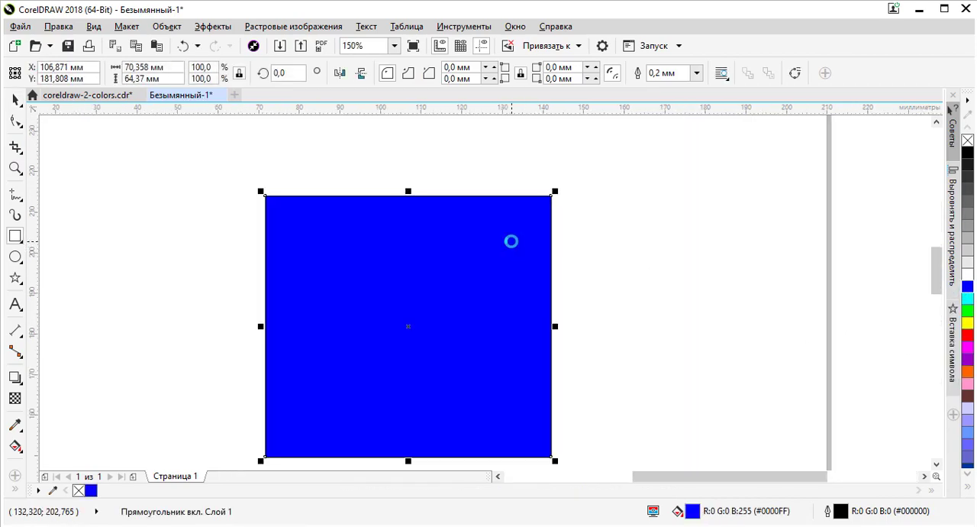
pyautogui.scroll(-2, 512, 241)
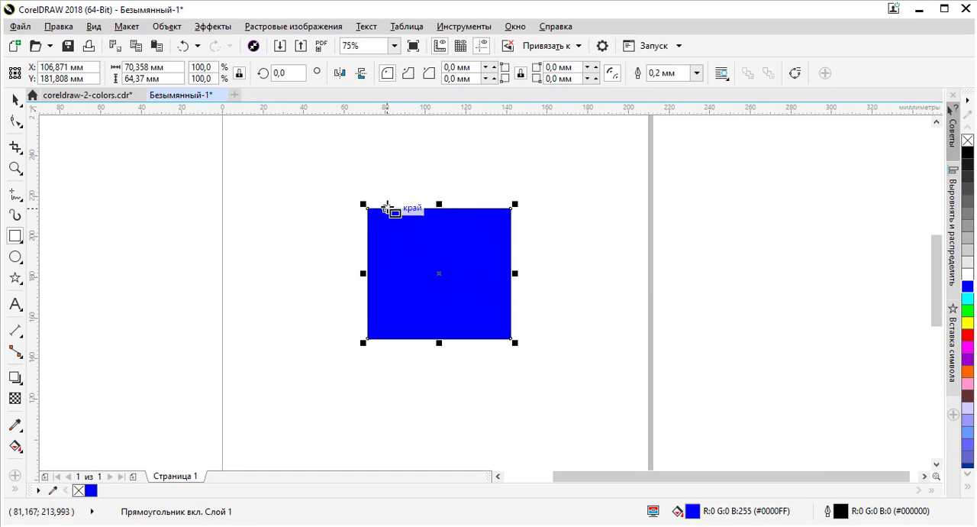
pyautogui.scroll(4, 382, 209)
pyautogui.scroll(-6, 336, 210)
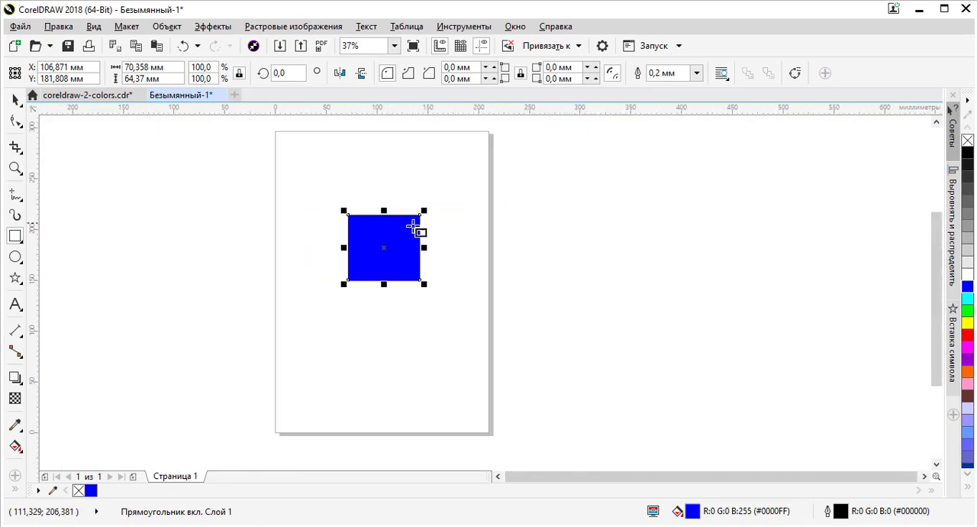
pyautogui.scroll(2, 424, 229)
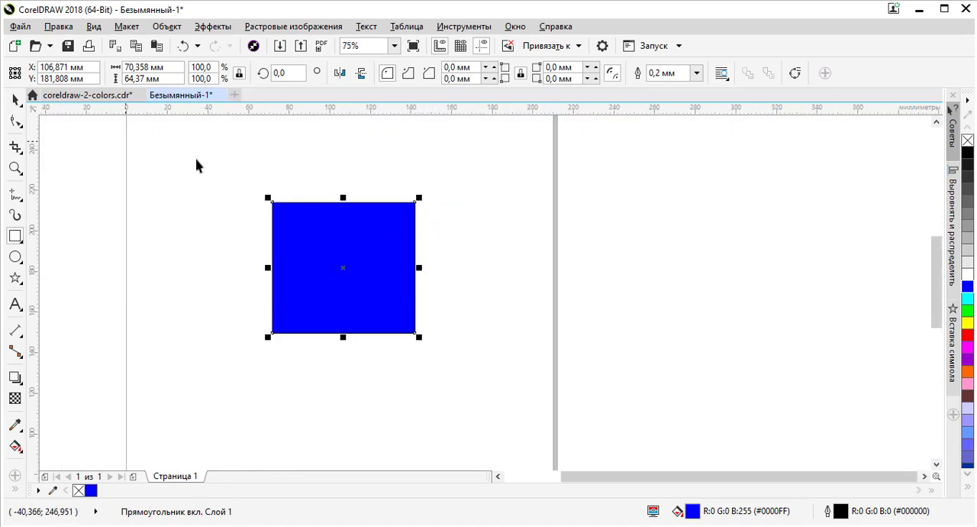
pyautogui.press('space')
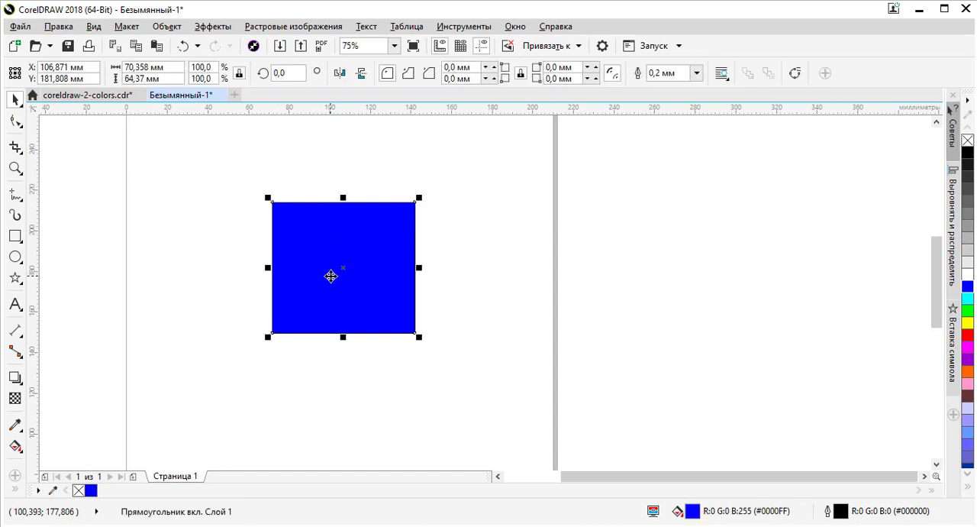
pyautogui.click(452, 237)
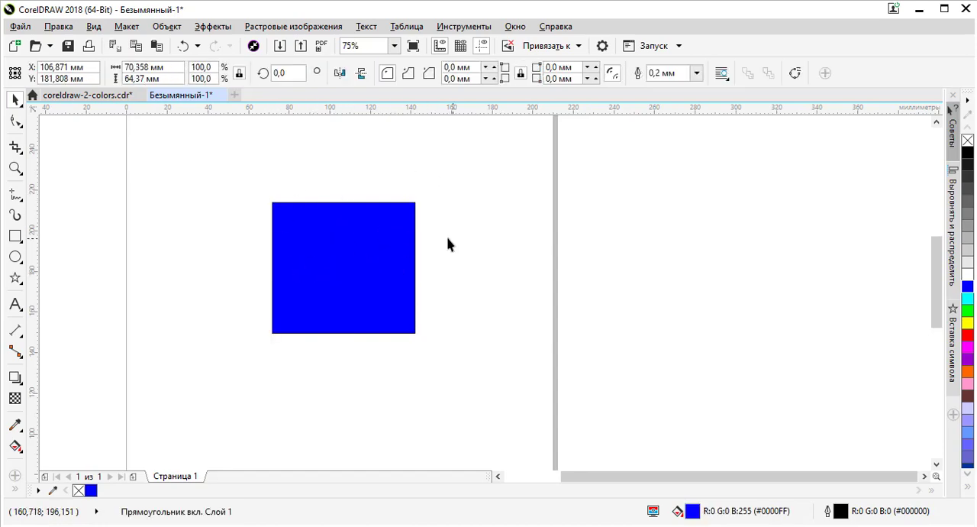
pyautogui.click(413, 231)
pyautogui.scroll(4, 415, 193)
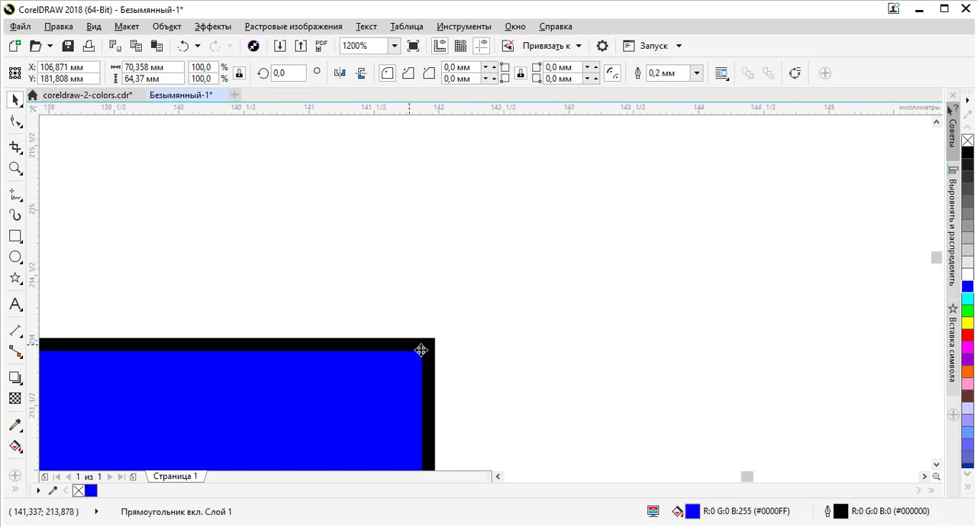
pyautogui.scroll(2, 421, 350)
pyautogui.scroll(-1, 456, 308)
pyautogui.scroll(2, 463, 359)
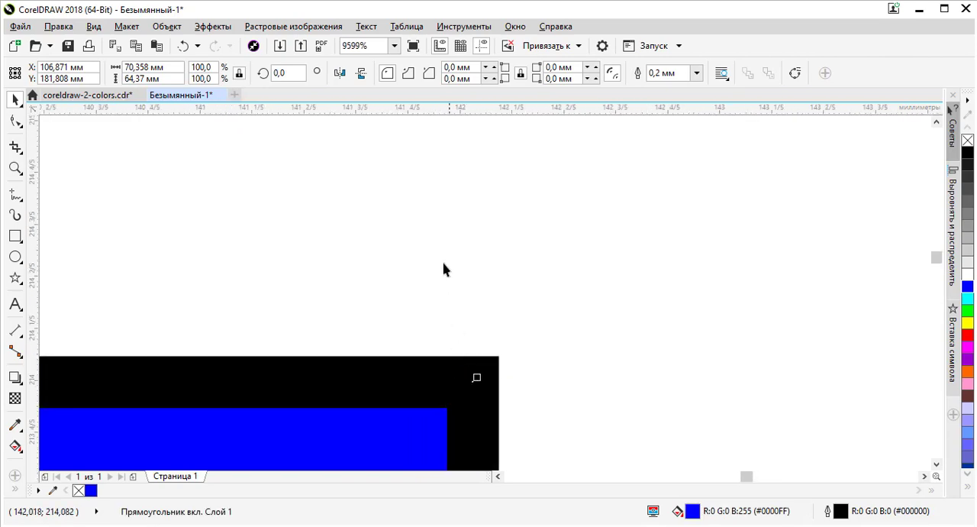
pyautogui.scroll(-1, 443, 251)
pyautogui.scroll(-1, 451, 278)
pyautogui.scroll(-6, 453, 282)
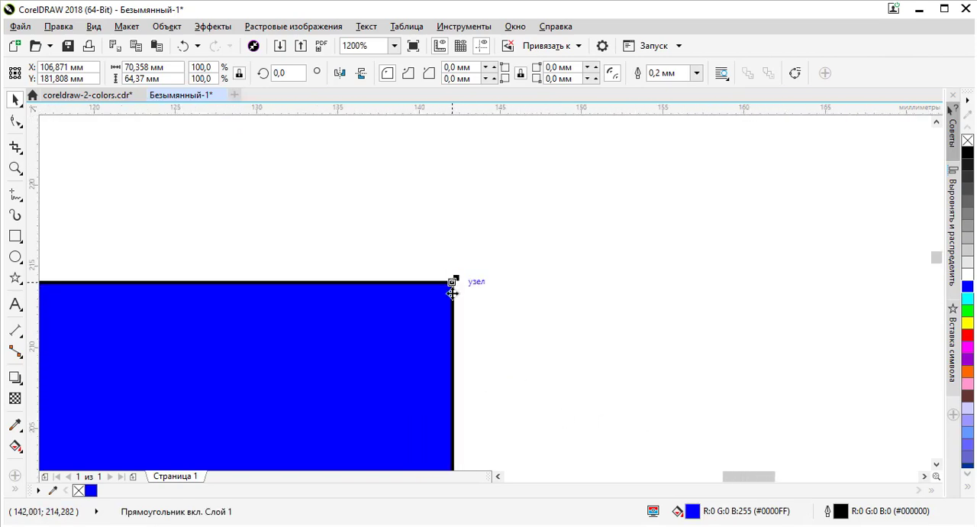
pyautogui.click(551, 315)
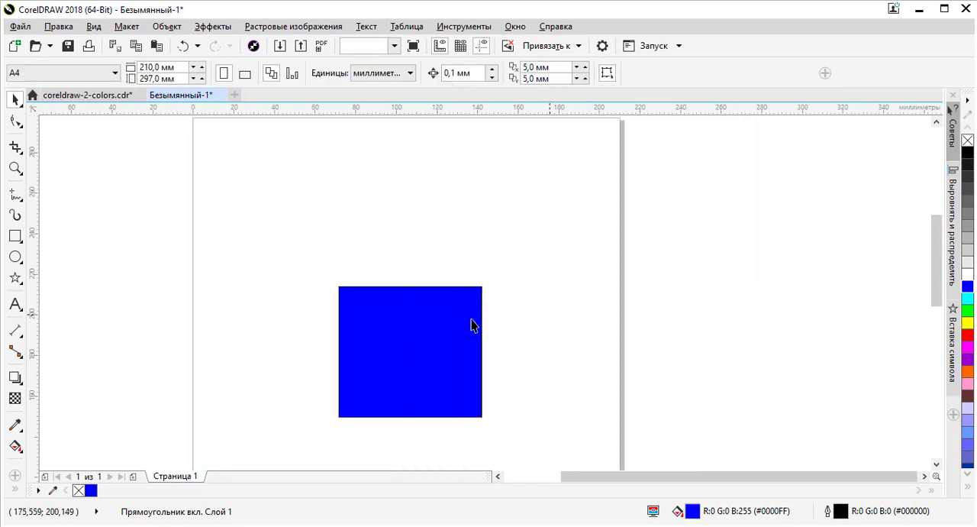
pyautogui.click(471, 319)
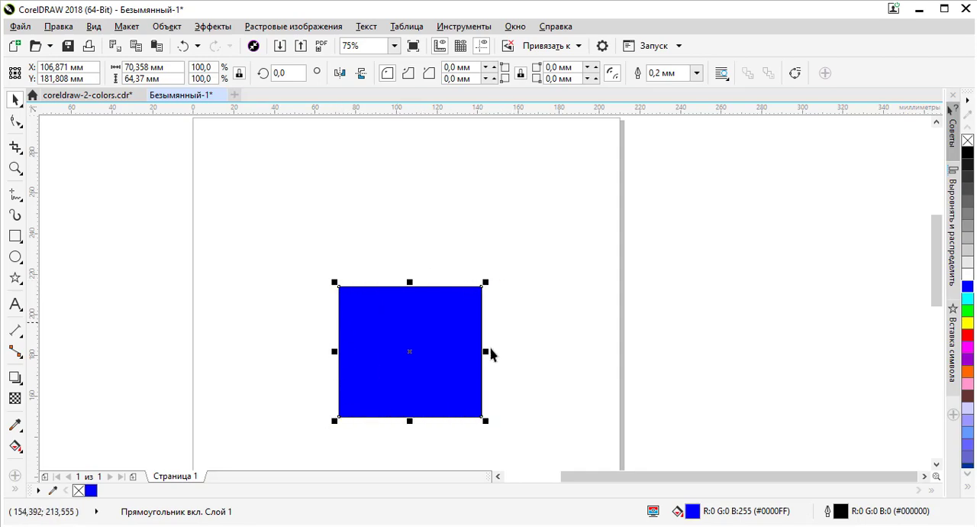
pyautogui.click(439, 258)
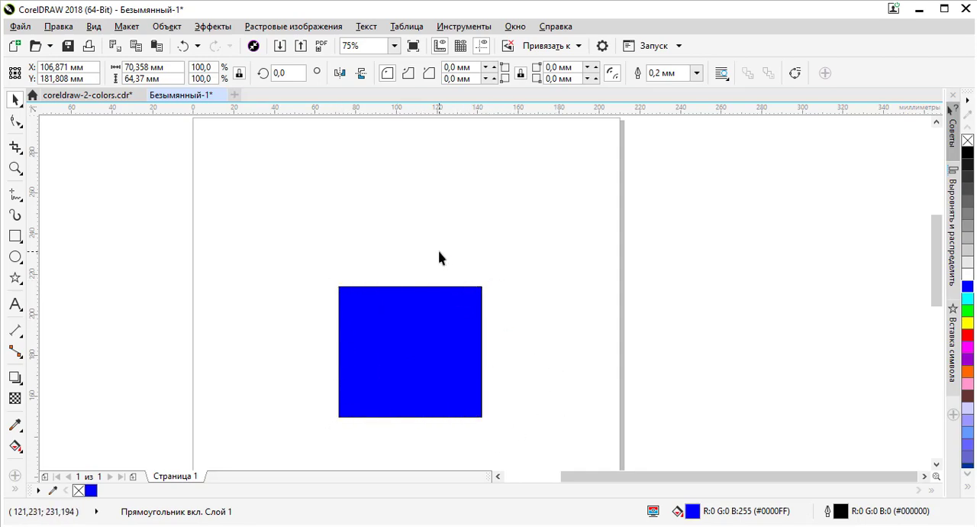
# Step: Try outline widths of 1.0 mm and 4.0 mm on the blue rectangle
pyautogui.click(418, 328)
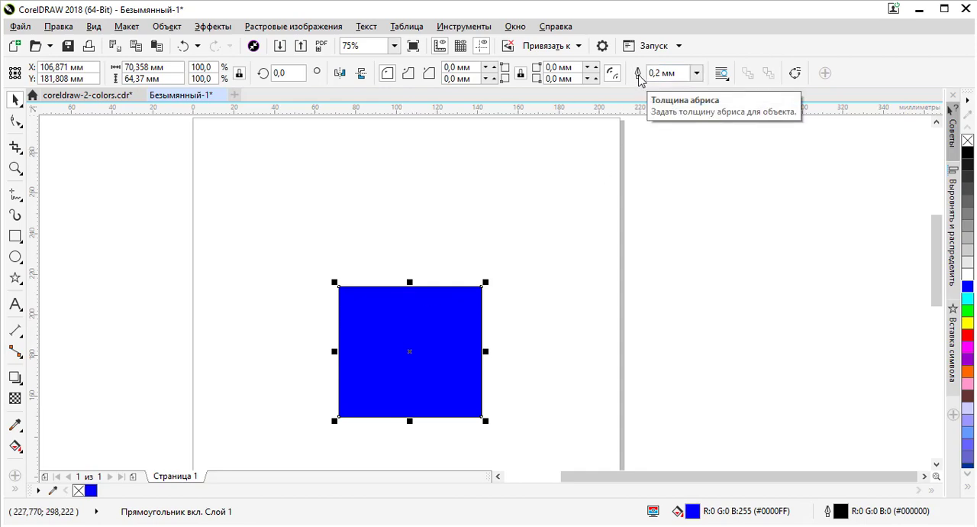
pyautogui.click(697, 72)
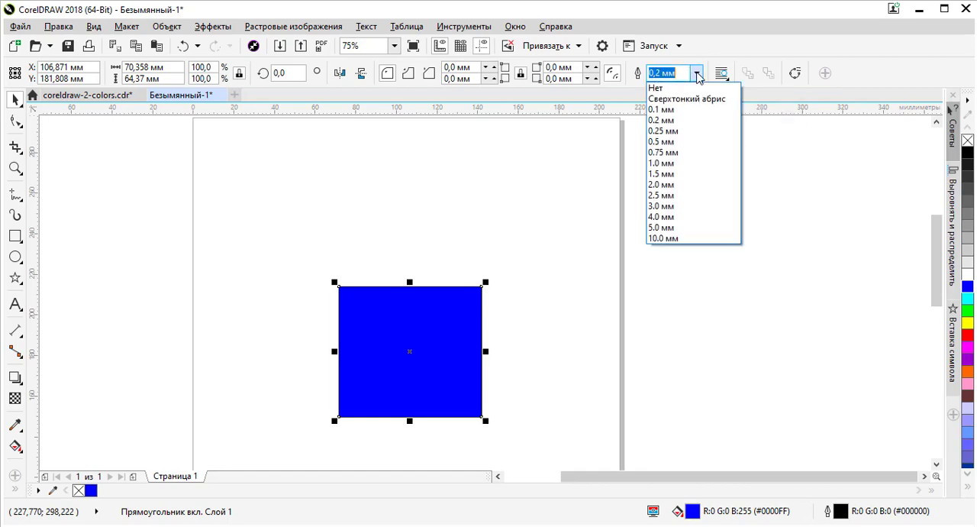
pyautogui.click(664, 163)
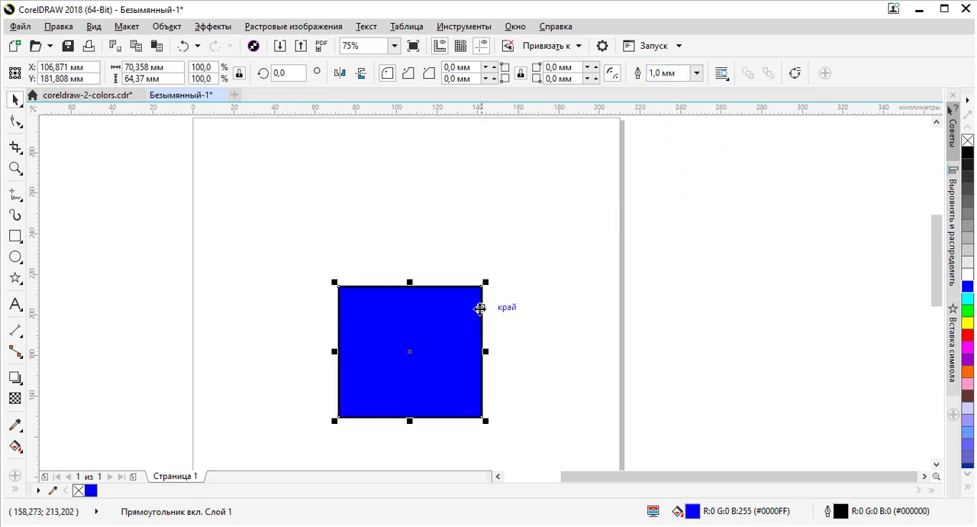
pyautogui.scroll(2, 505, 293)
pyautogui.click(696, 73)
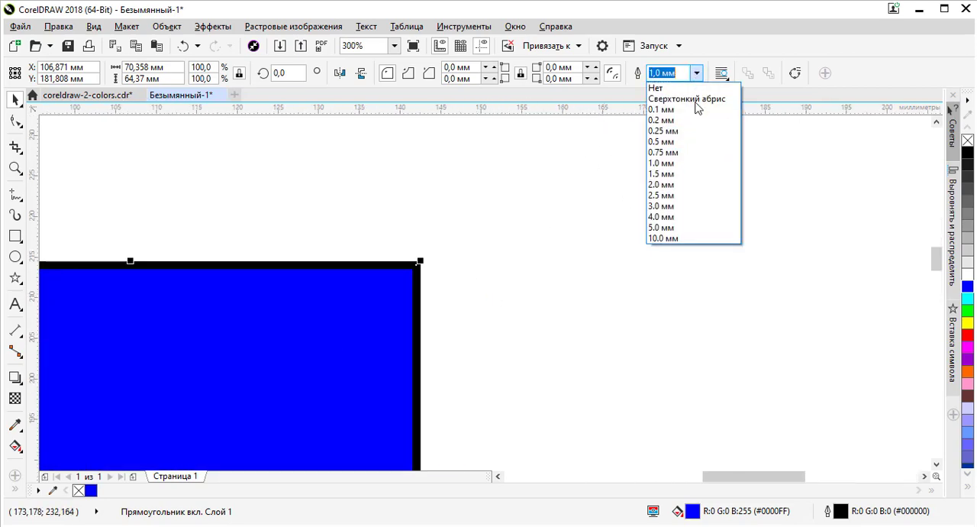
pyautogui.click(678, 218)
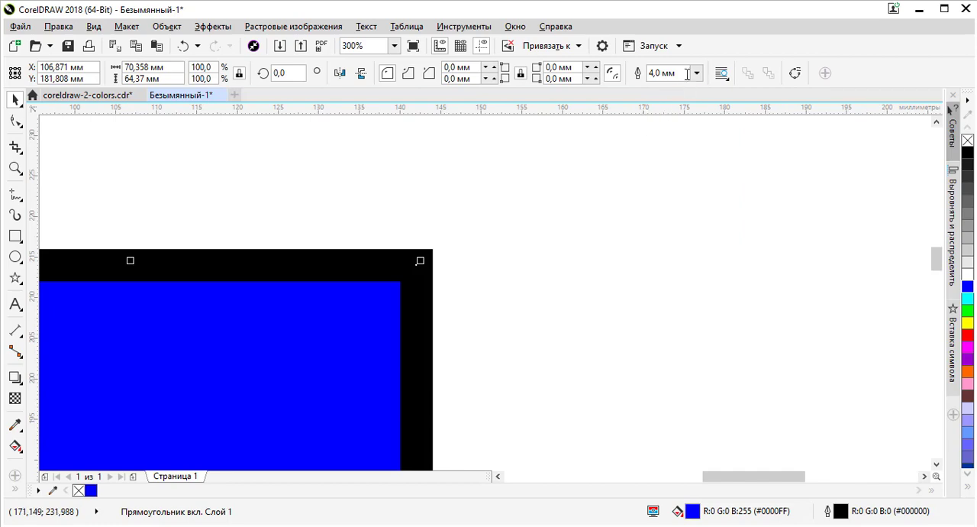
pyautogui.scroll(-2, 665, 118)
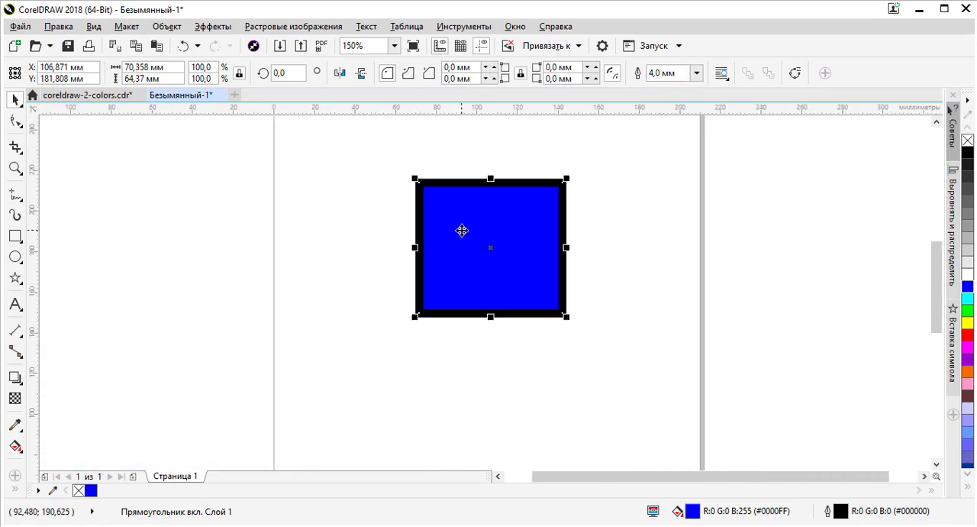
pyautogui.click(600, 222)
# Step: Thicken the blue rectangle's outline to 5.0 mm and further to 10.0 mm
pyautogui.click(543, 203)
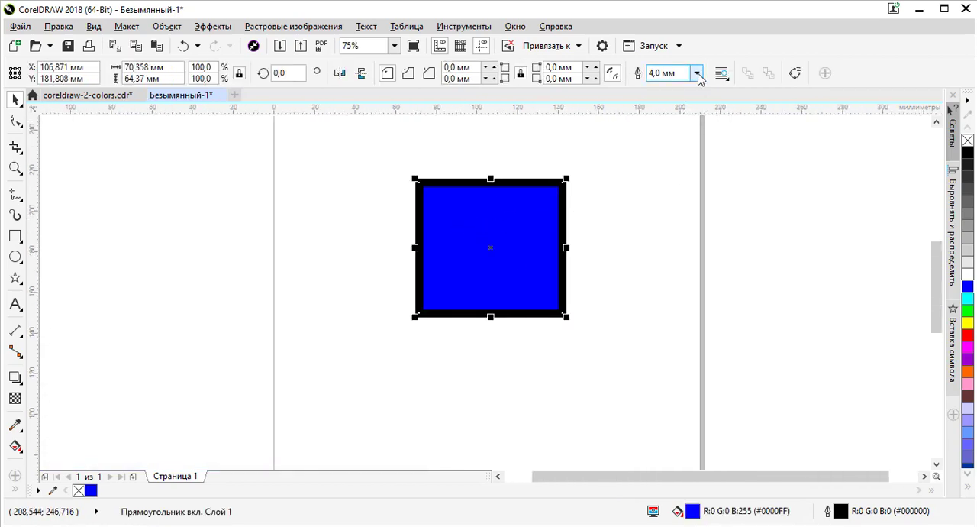
pyautogui.click(698, 74)
pyautogui.click(672, 228)
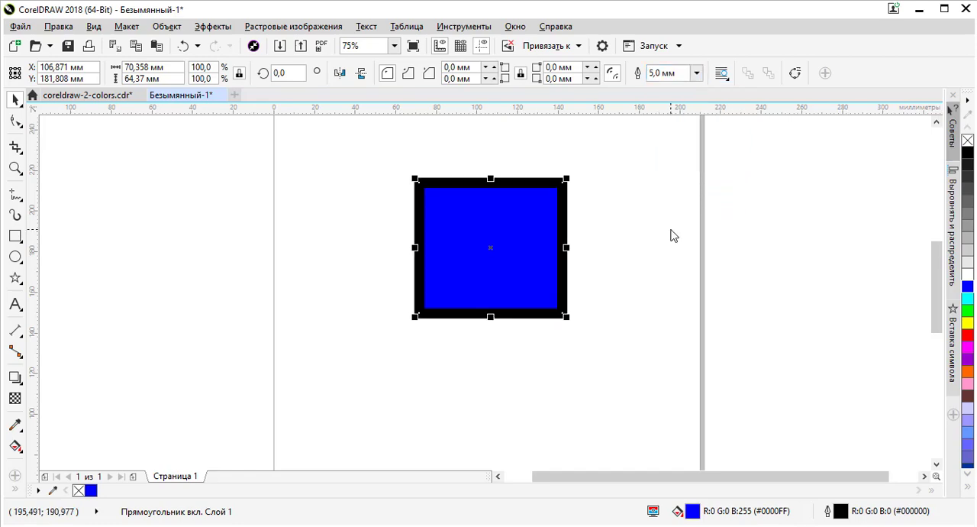
pyautogui.click(697, 72)
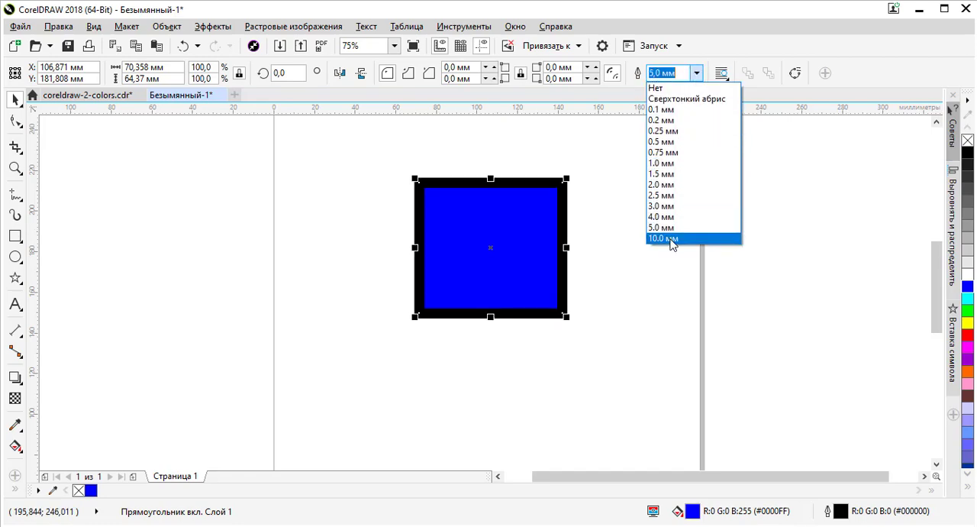
pyautogui.click(663, 239)
pyautogui.click(619, 212)
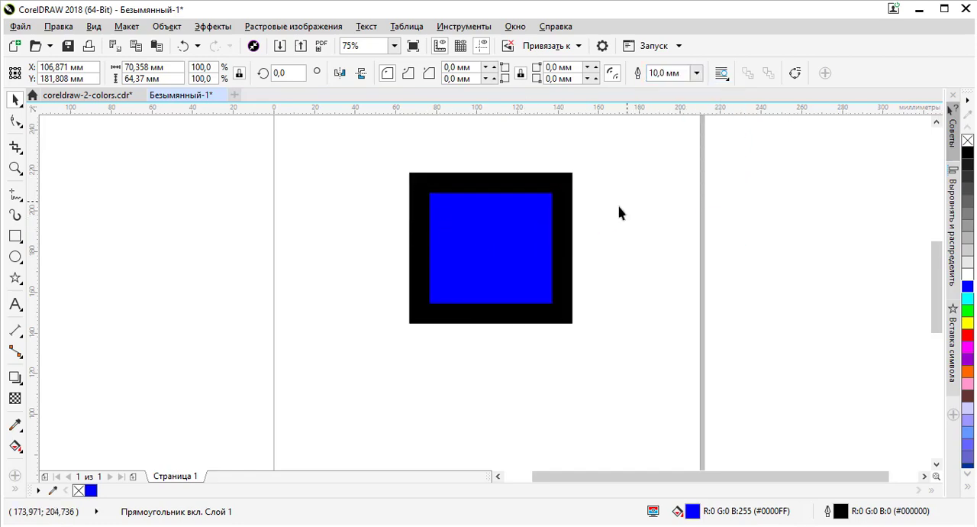
# Step: Move the blue rectangle to the upper left of the page, centred at about X 69 mm, Y 248 mm
pyautogui.scroll(-2, 493, 264)
pyautogui.click(497, 257)
pyautogui.moveTo(497, 257); pyautogui.dragTo(458, 190)
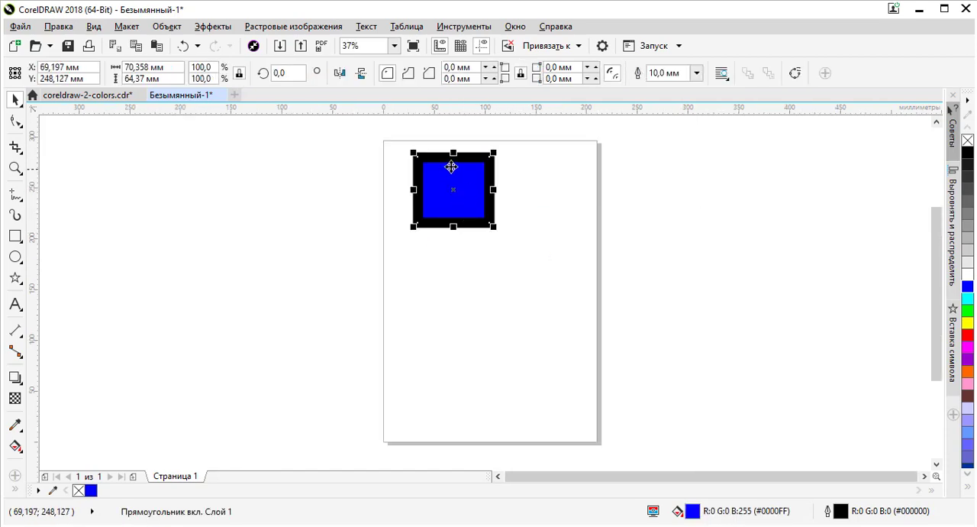
pyautogui.scroll(4, 485, 157)
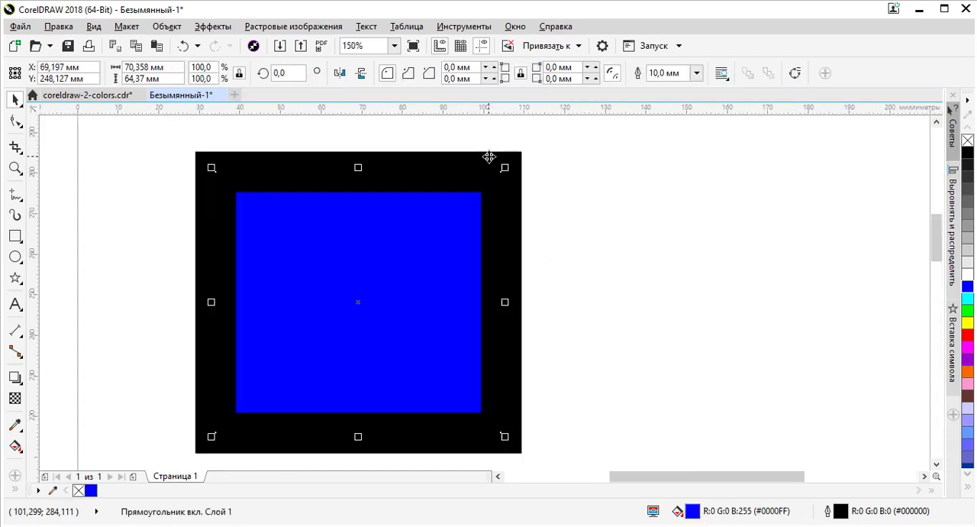
pyautogui.scroll(-4, 488, 156)
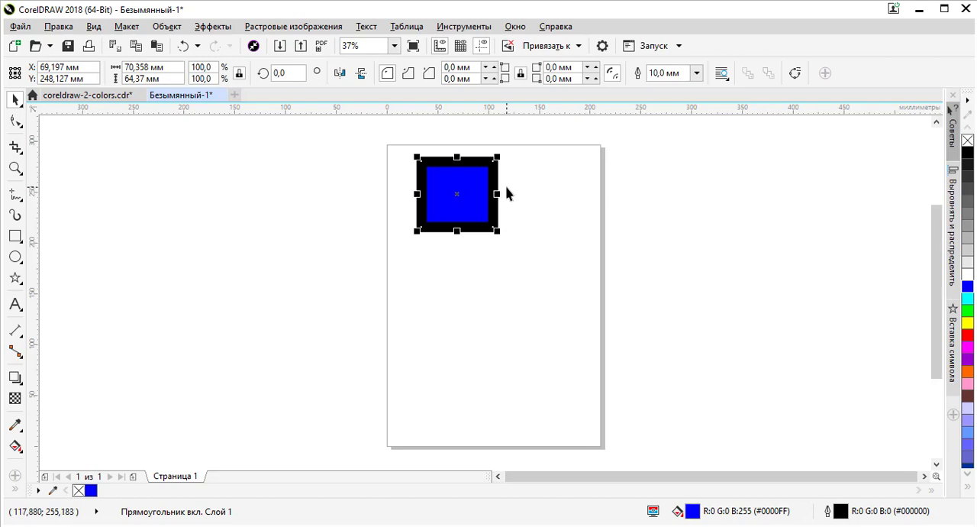
pyautogui.click(394, 255)
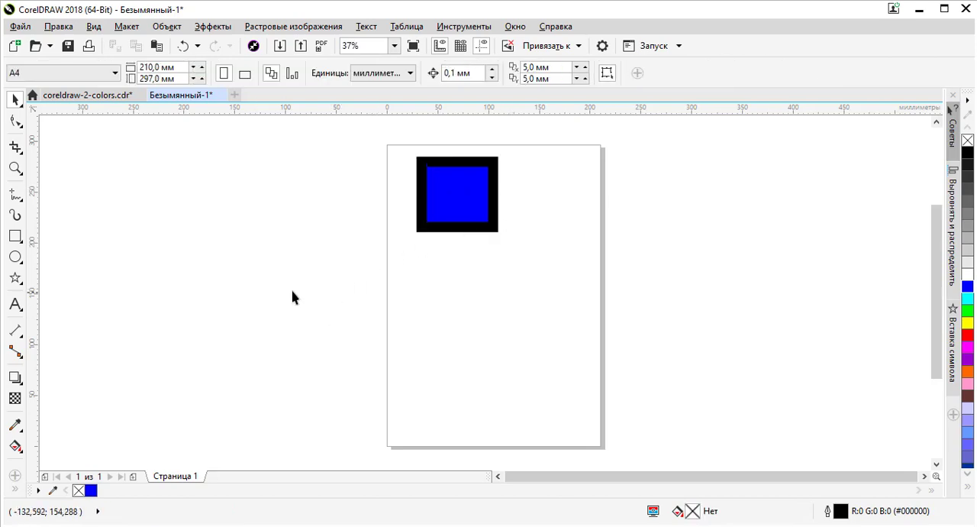
# Step: Draw a wide flat ellipse below the blue rectangle and an overlapping, nearly round one about 85 × 90 mm
pyautogui.click(17, 258)
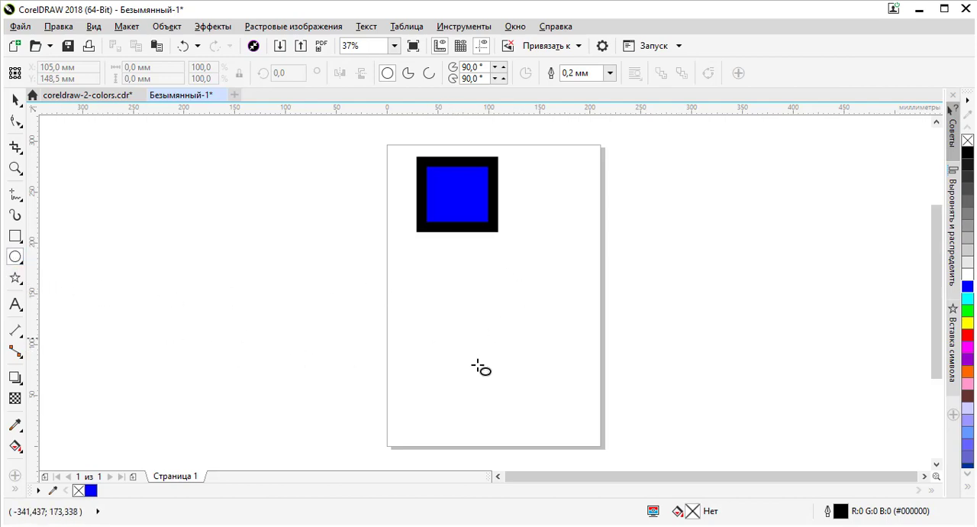
pyautogui.moveTo(442, 267); pyautogui.dragTo(576, 322)
pyautogui.moveTo(469, 389); pyautogui.dragTo(530, 271)
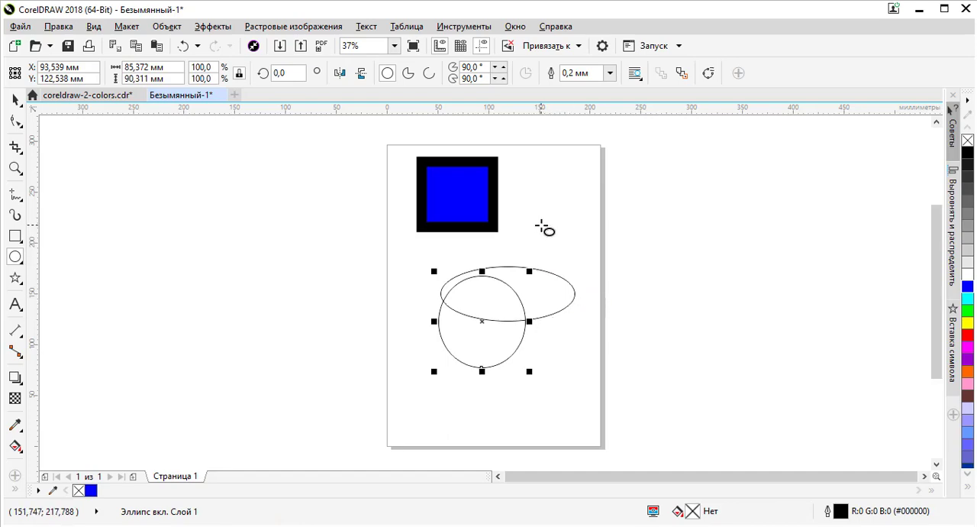
# Step: Draw a circle about 98 mm, an ellipse about 95 × 43 mm, and circles about 85 mm and 175 mm around the existing shapes
pyautogui.moveTo(527, 187)
pyautogui.mouseDown()
pyautogui.moveTo(650, 312)
pyautogui.moveTo(617, 236)
pyautogui.moveTo(629, 240)
pyautogui.mouseUp()
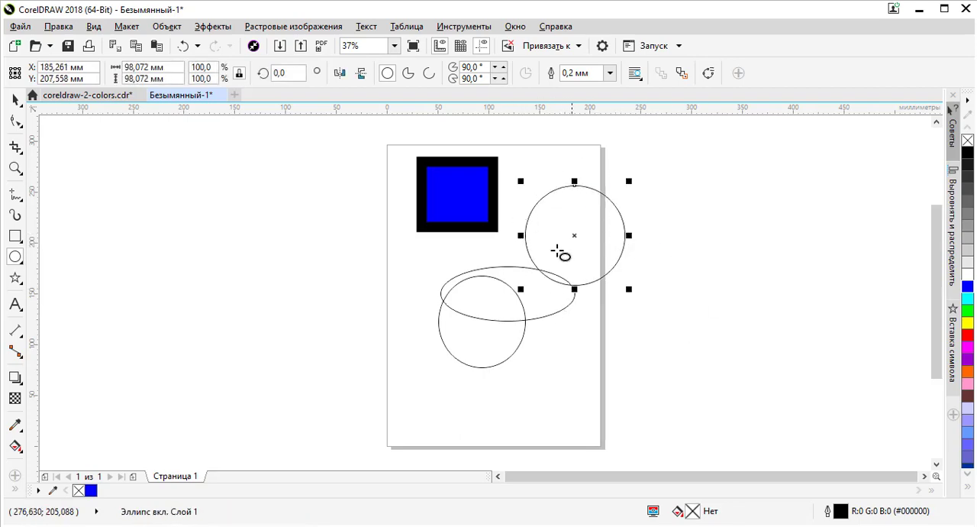
pyautogui.moveTo(502, 406); pyautogui.dragTo(402, 358)
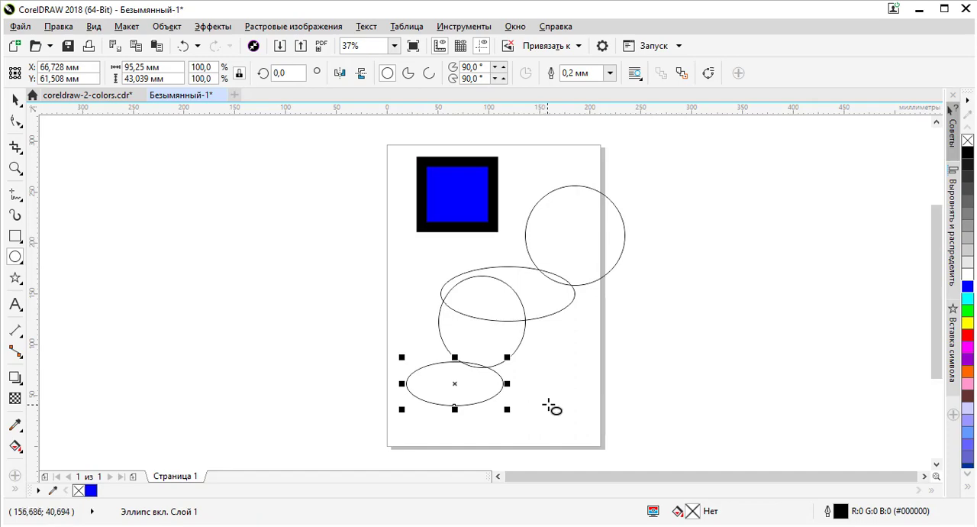
pyautogui.moveTo(565, 393); pyautogui.dragTo(611, 344)
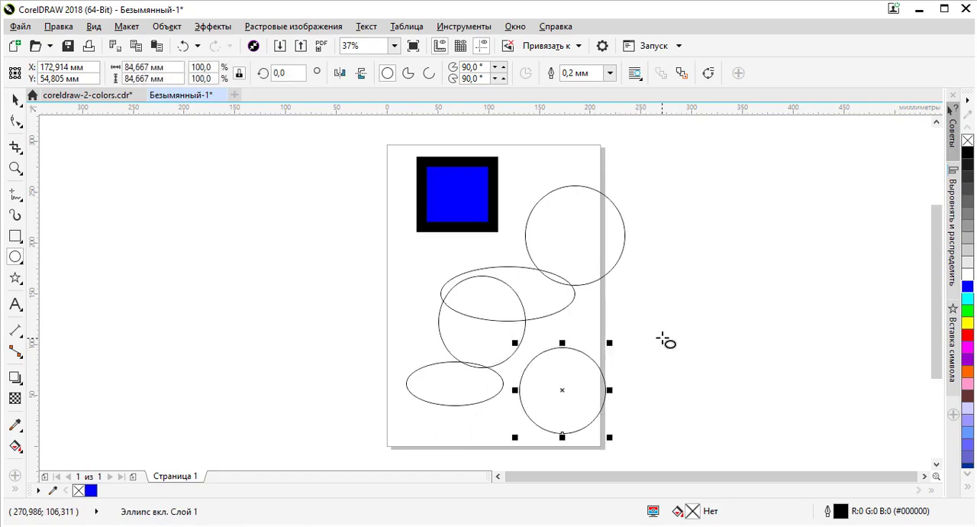
pyautogui.moveTo(648, 332); pyautogui.dragTo(742, 267)
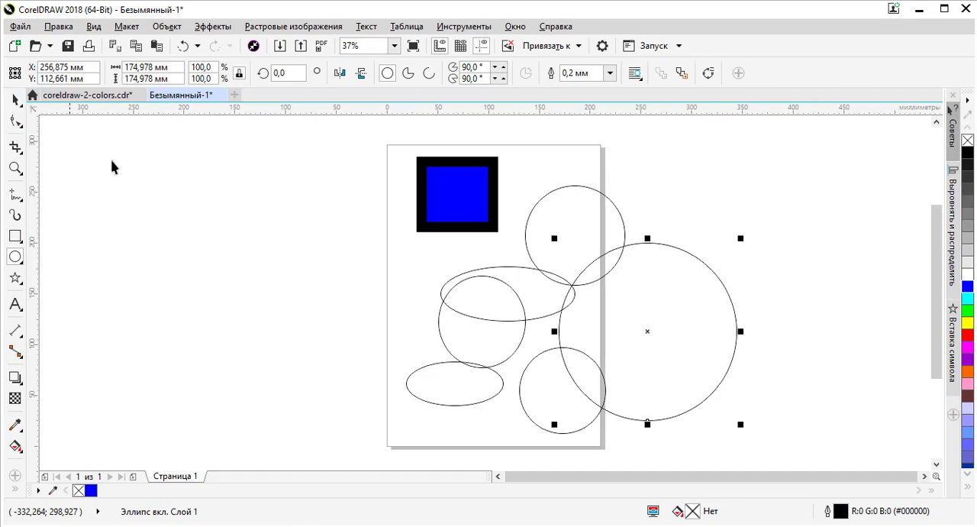
# Step: Fill the largest circle with cyan, the circle beside the rectangle with magenta and the nearly round ellipse with purple
pyautogui.click(15, 100)
pyautogui.click(138, 154)
pyautogui.click(645, 331)
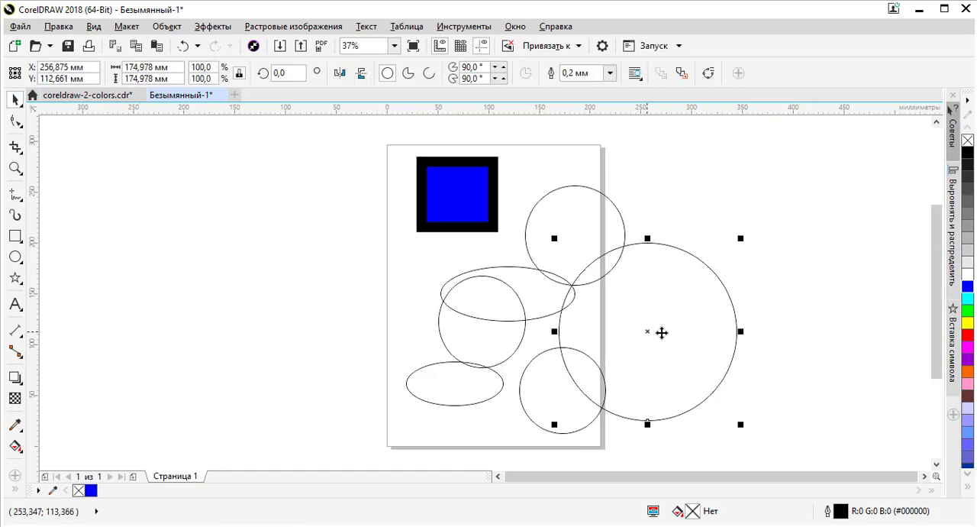
pyautogui.click(968, 299)
pyautogui.click(565, 213)
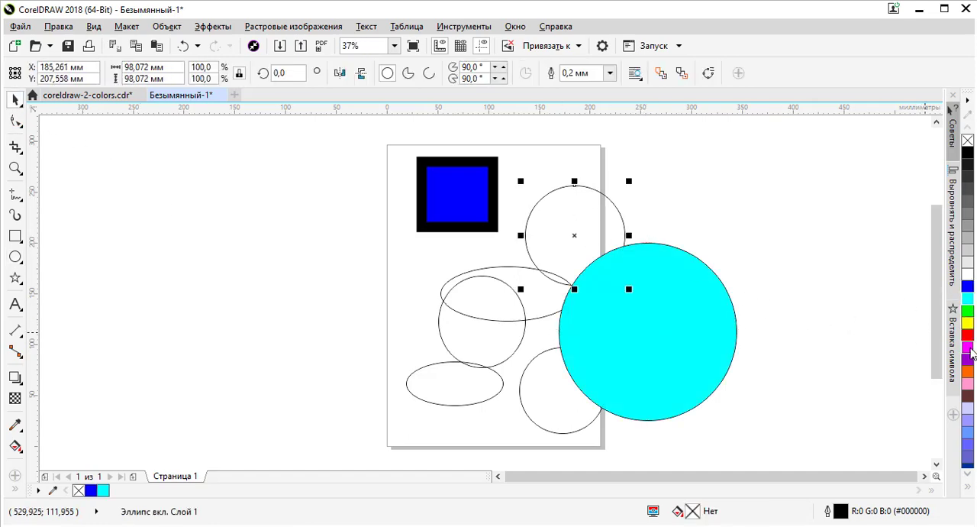
pyautogui.click(968, 348)
pyautogui.click(494, 291)
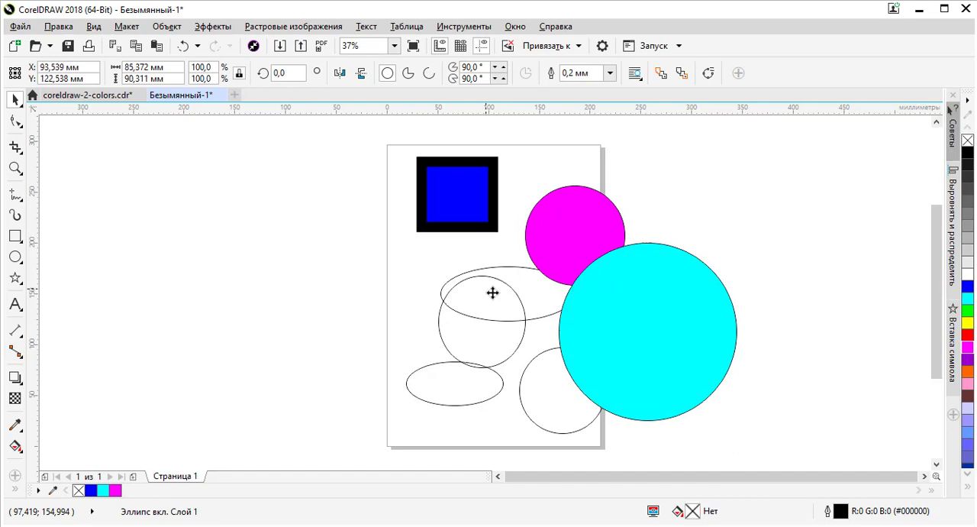
pyautogui.click(968, 359)
# Step: Fill the circle near the page's lower right corner with light blue (#6699FF) and replace that with coral (#FF6666)
pyautogui.click(538, 397)
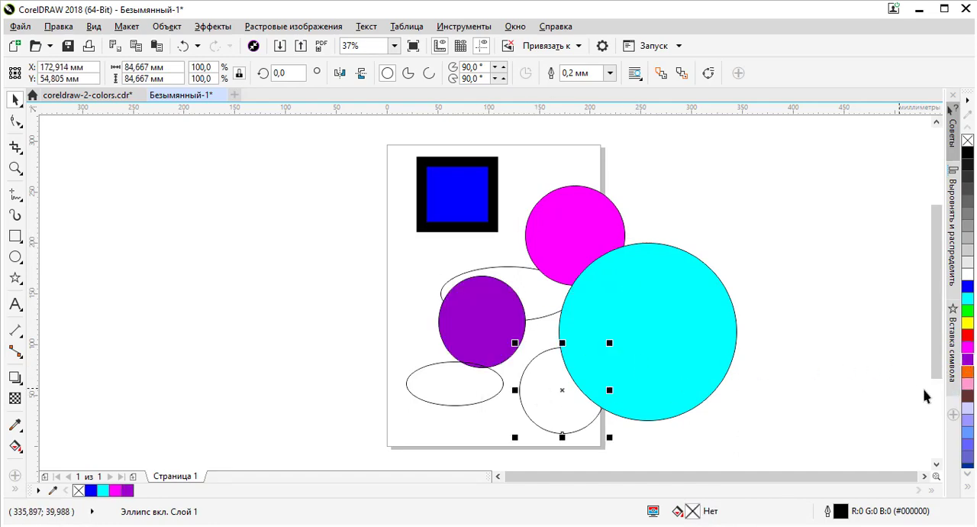
pyautogui.click(967, 433)
pyautogui.click(968, 487)
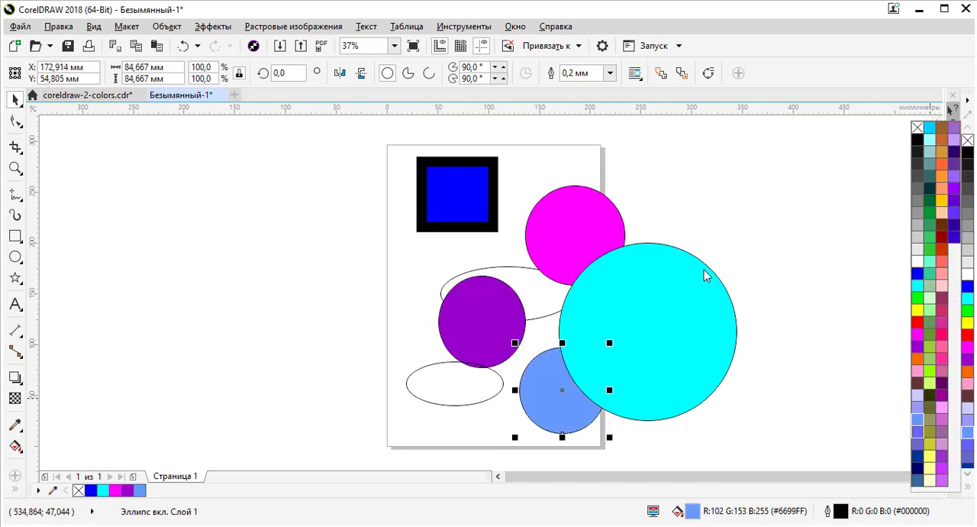
pyautogui.click(968, 489)
pyautogui.click(944, 268)
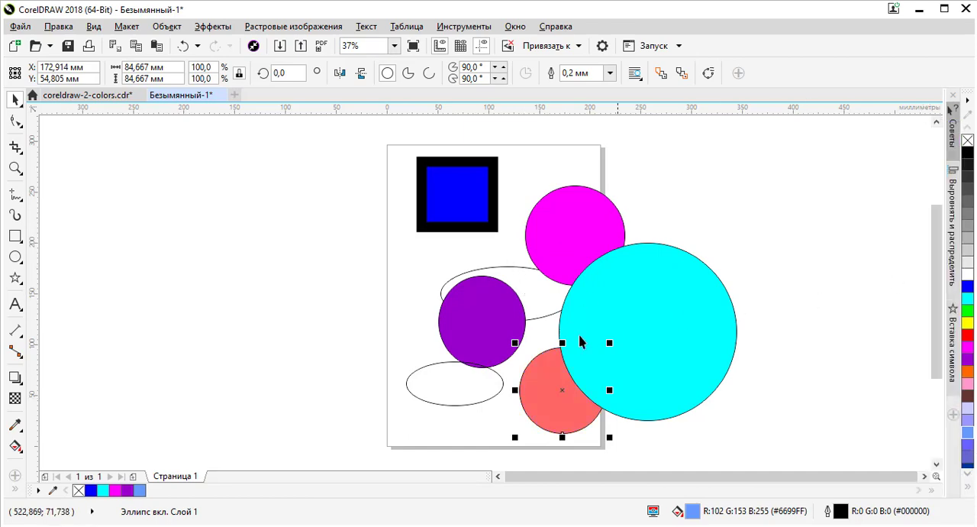
# Step: Fill the wide middle ellipse with light yellow (#FFFF66) and the small lower ellipse with dark red (#990000)
pyautogui.press('Tab')
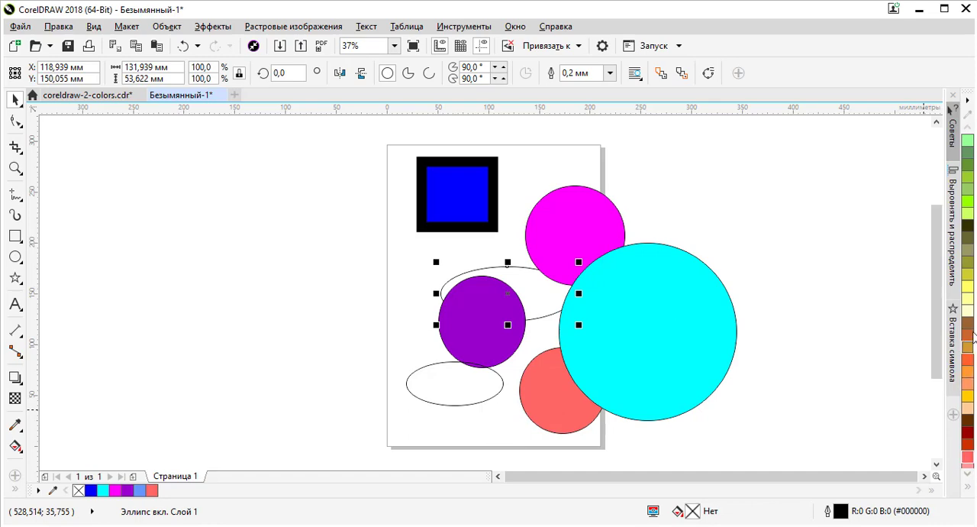
pyautogui.click(968, 292)
pyautogui.press('Tab')
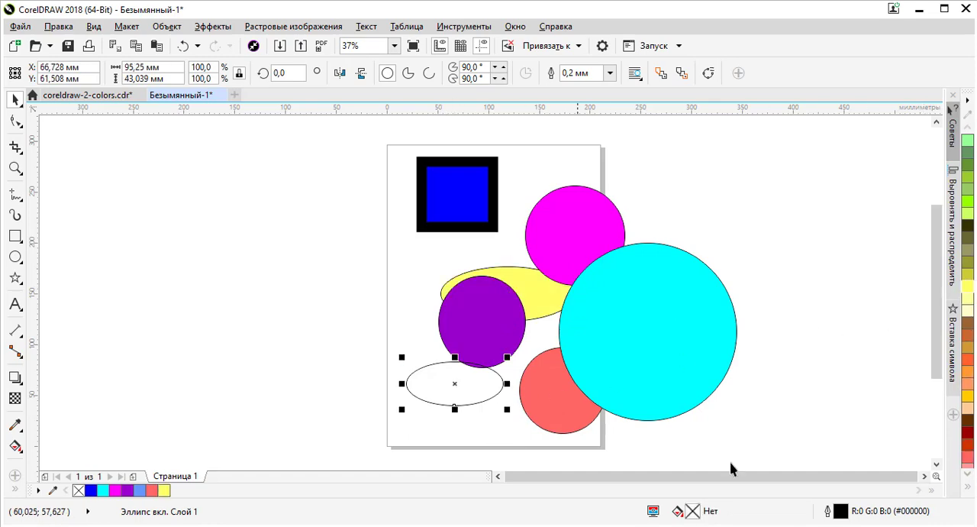
pyautogui.click(968, 441)
pyautogui.click(744, 376)
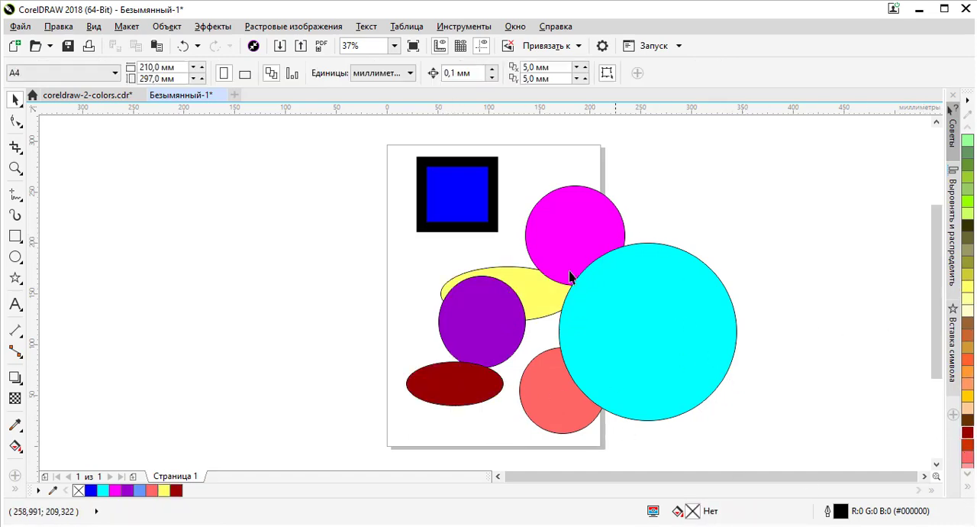
# Step: Move the purple ellipse off the yellow one to the page's left edge, centred at about X 2 mm, Y 125 mm
pyautogui.moveTo(466, 305); pyautogui.dragTo(400, 285)
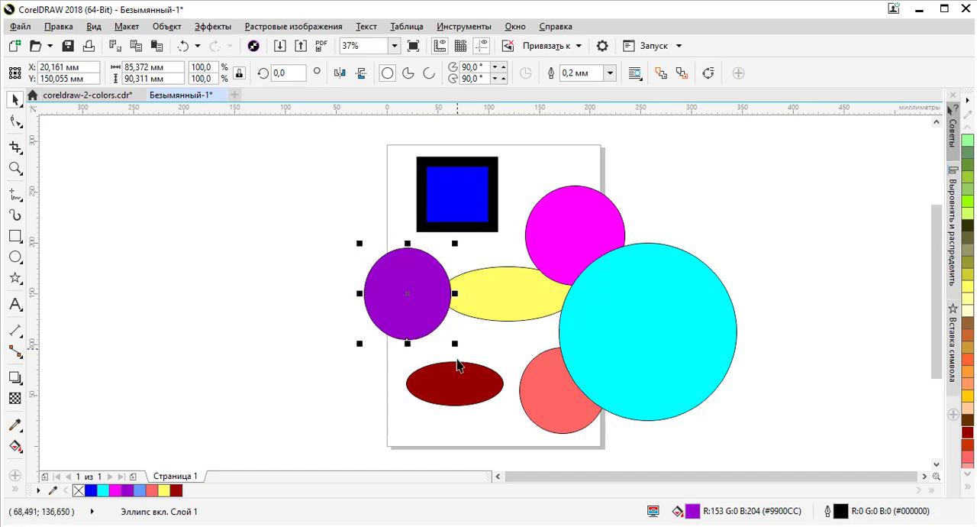
pyautogui.moveTo(421, 295); pyautogui.dragTo(383, 317)
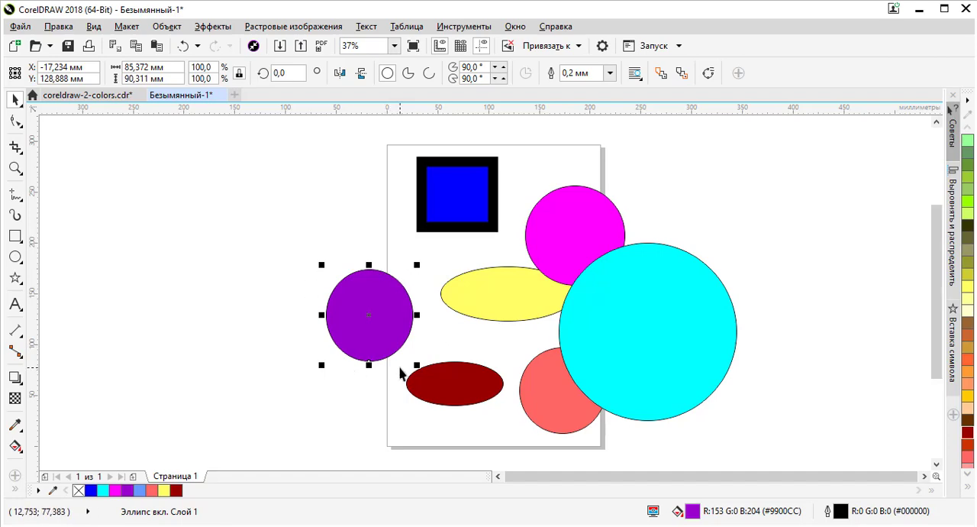
pyautogui.moveTo(374, 307)
pyautogui.mouseDown()
pyautogui.moveTo(398, 293)
pyautogui.moveTo(393, 311)
pyautogui.mouseUp()
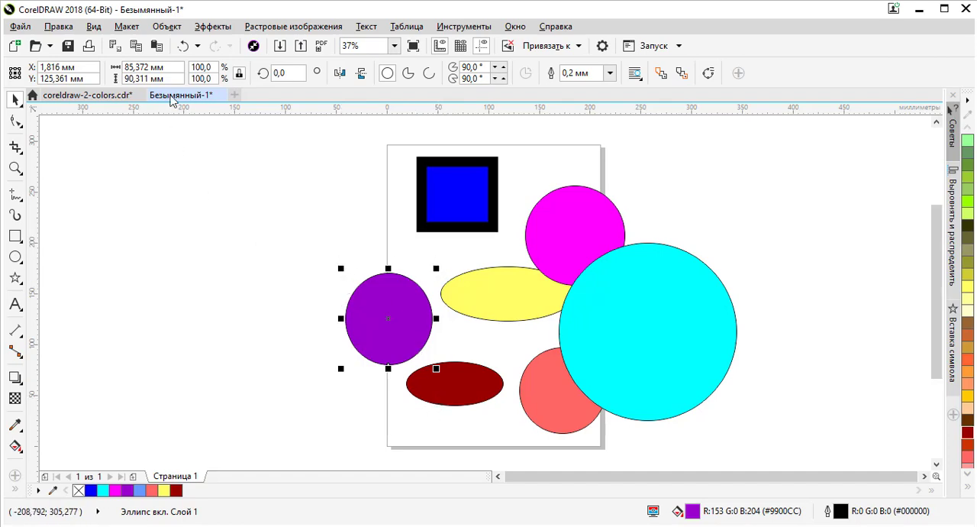
# Step: Resize the purple ellipse proportionally to 100 mm wide and move it up and left, mostly off the page
pyautogui.click(149, 67)
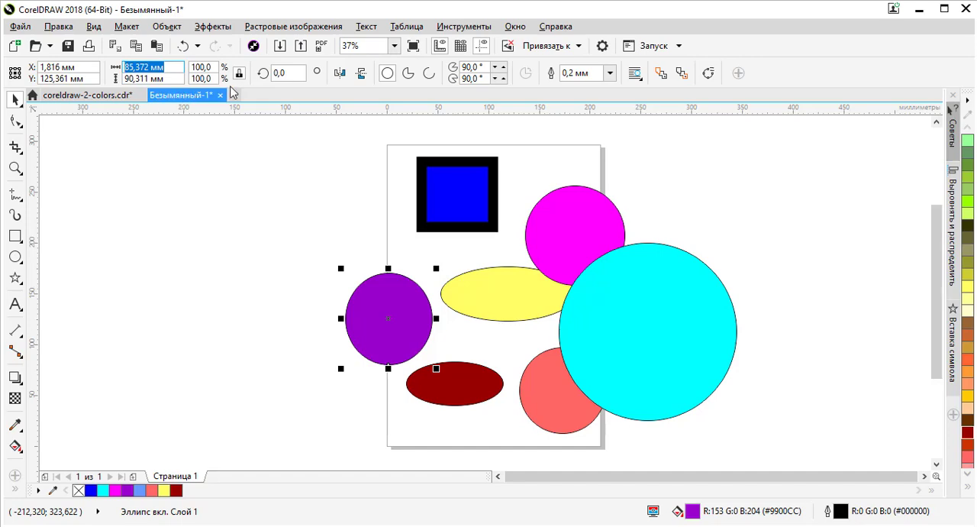
pyautogui.write('100')
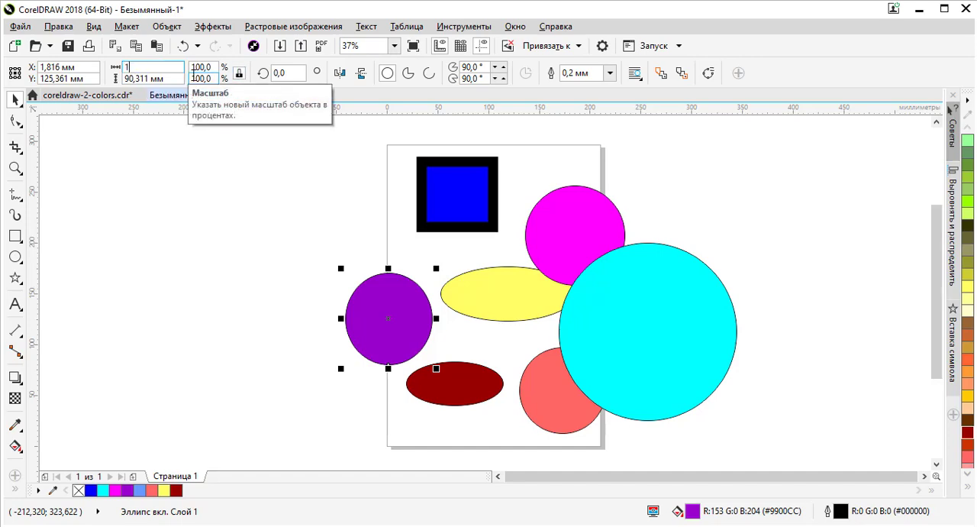
pyautogui.press('Return')
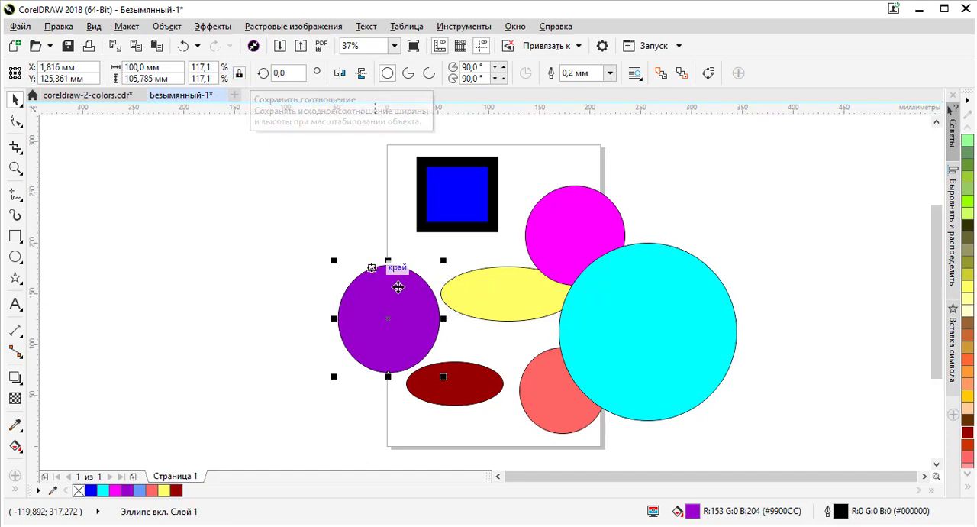
pyautogui.moveTo(398, 289); pyautogui.dragTo(360, 271)
# Step: Make the yellow ellipse an 80 × 80 mm circle and place it at about X 62 mm, Y 147 mm
pyautogui.moveTo(533, 292); pyautogui.dragTo(486, 295)
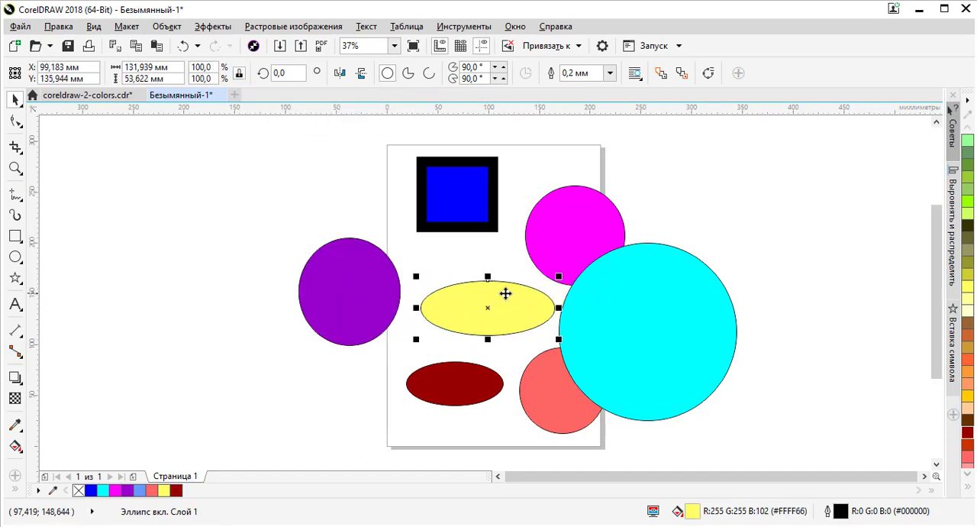
pyautogui.click(173, 67)
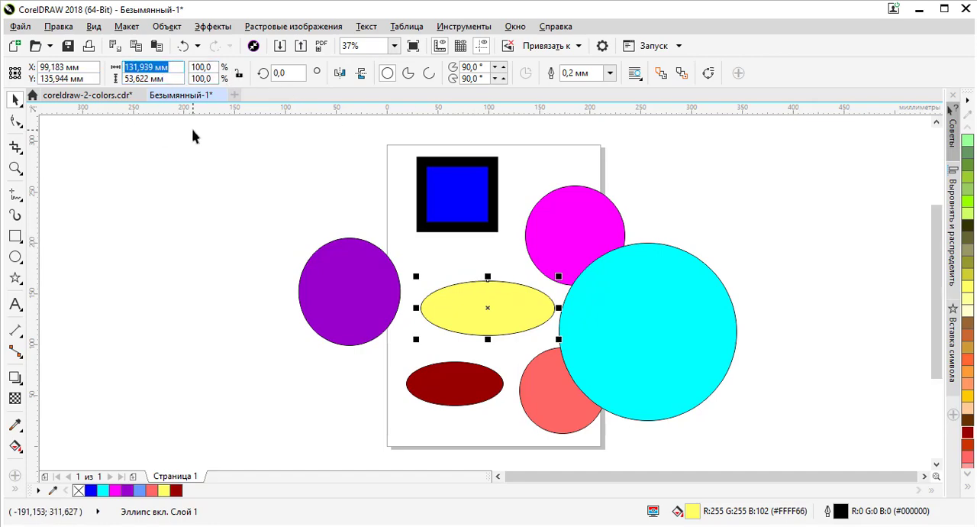
pyautogui.write('80')
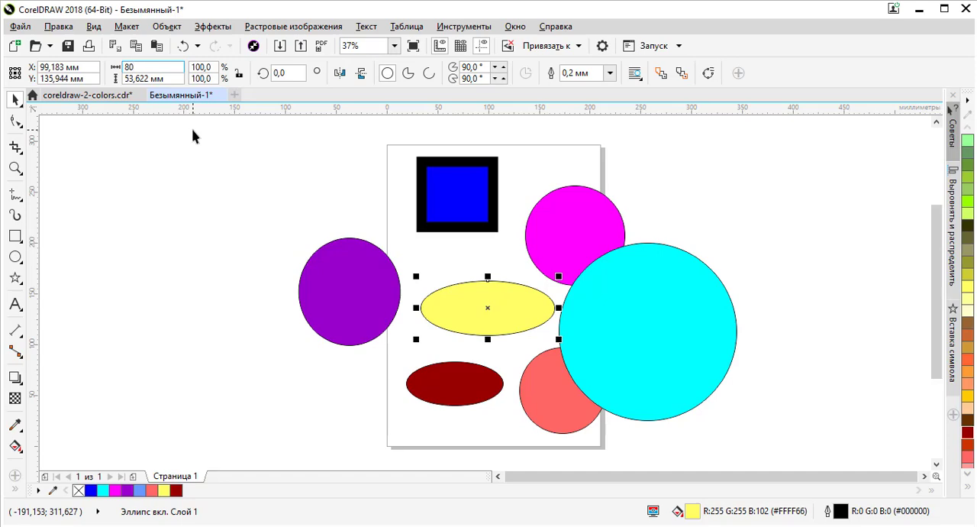
pyautogui.press('Tab')
pyautogui.write('80')
pyautogui.press('Return')
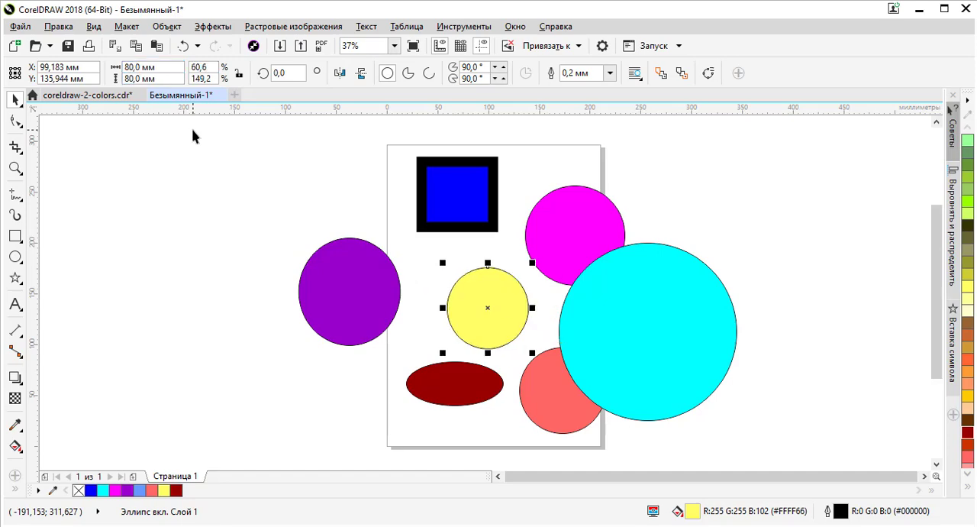
pyautogui.moveTo(512, 305); pyautogui.dragTo(475, 300)
# Step: Spread the shapes apart: move the dark red ellipse left, the cyan circle off the page's right edge and the magenta circle inward
pyautogui.click(552, 253)
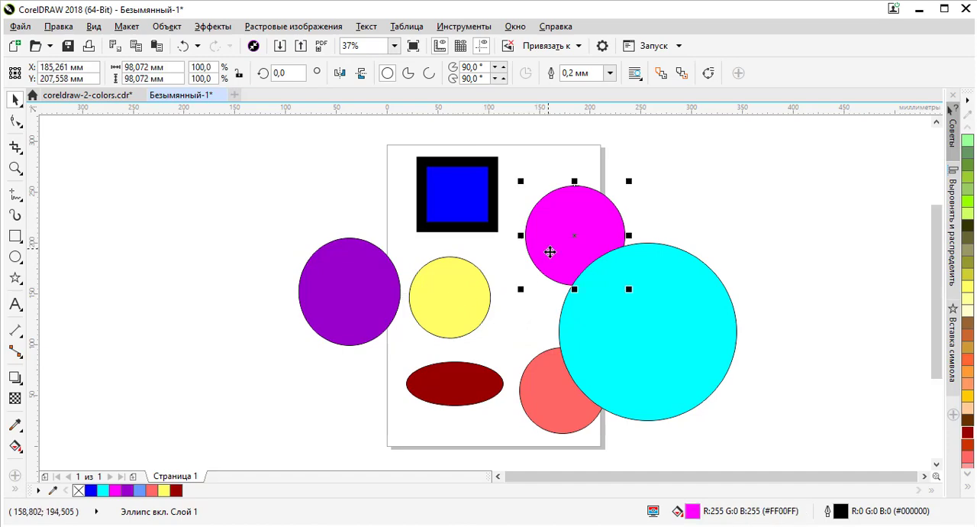
pyautogui.click(464, 402)
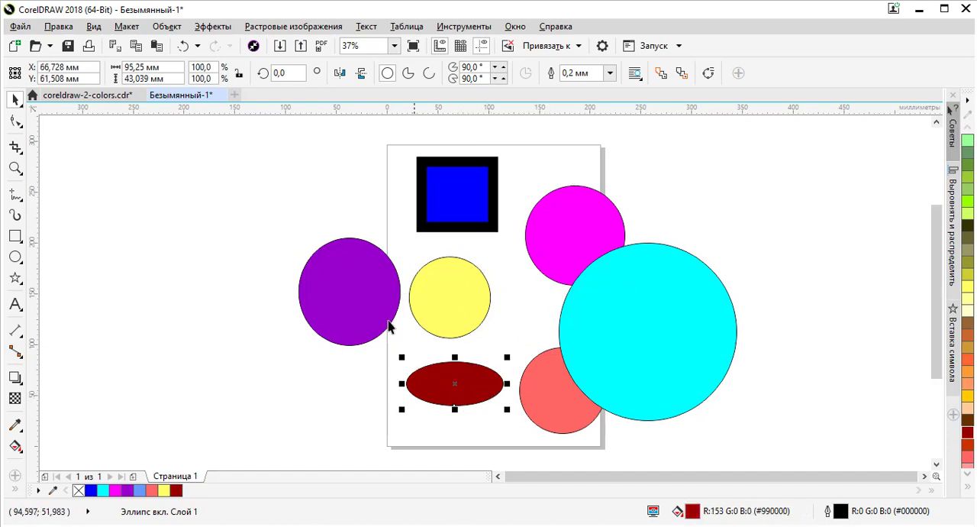
pyautogui.click(552, 401)
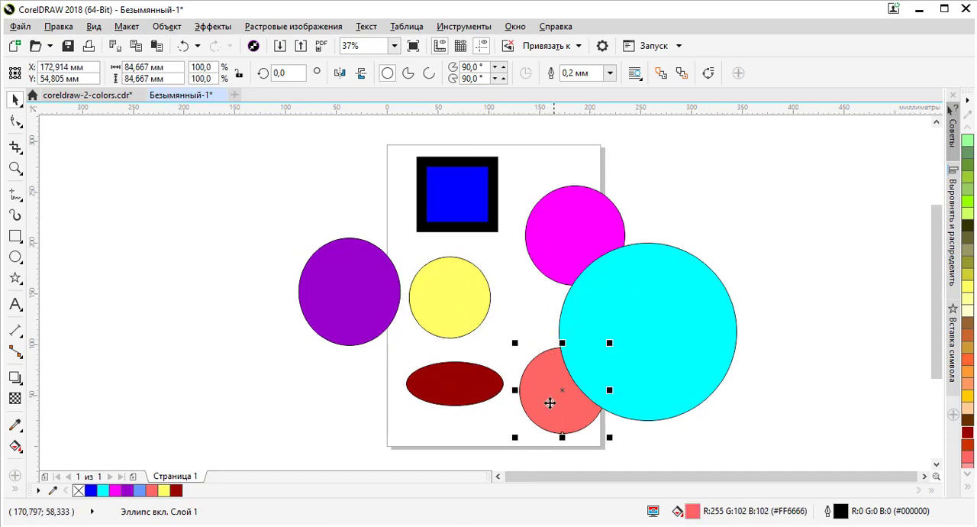
pyautogui.click(464, 379)
pyautogui.moveTo(464, 380); pyautogui.dragTo(423, 379)
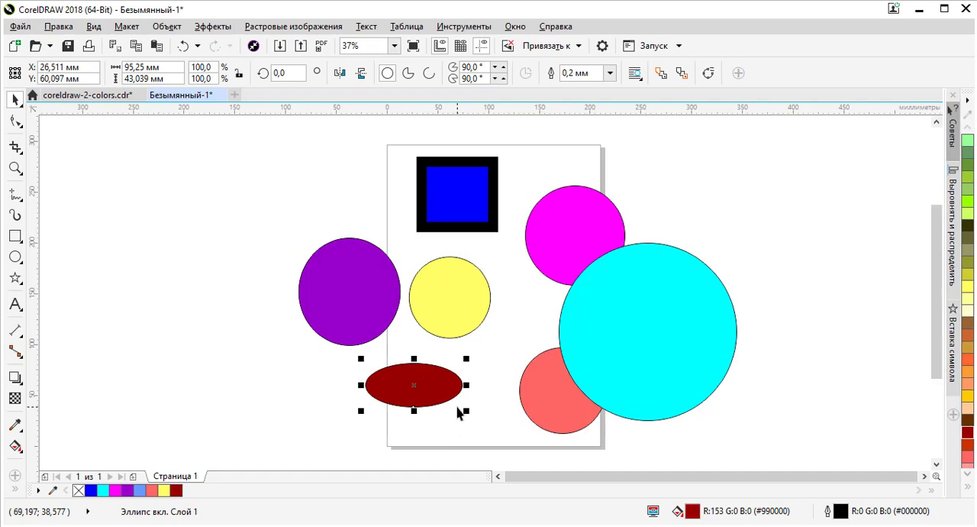
pyautogui.moveTo(649, 305); pyautogui.dragTo(689, 242)
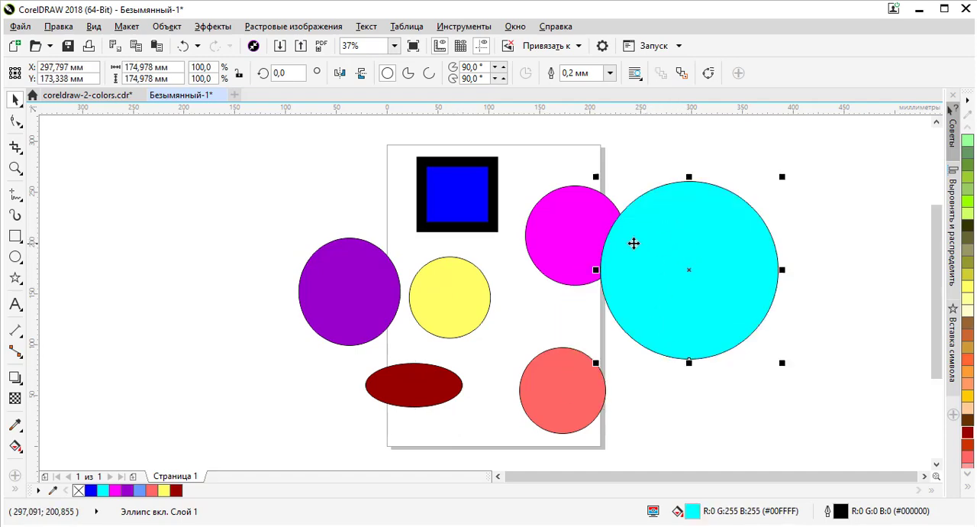
pyautogui.moveTo(561, 242)
pyautogui.mouseDown()
pyautogui.moveTo(526, 284)
pyautogui.moveTo(553, 245)
pyautogui.mouseUp()
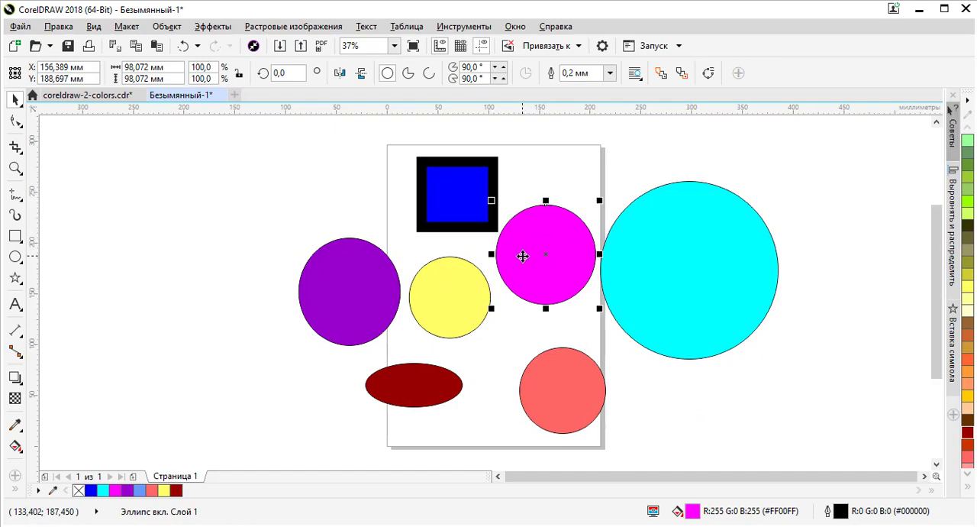
# Step: Set the magenta circle's outline width to 2.5 mm and increase it to 3.0 mm
pyautogui.click(610, 73)
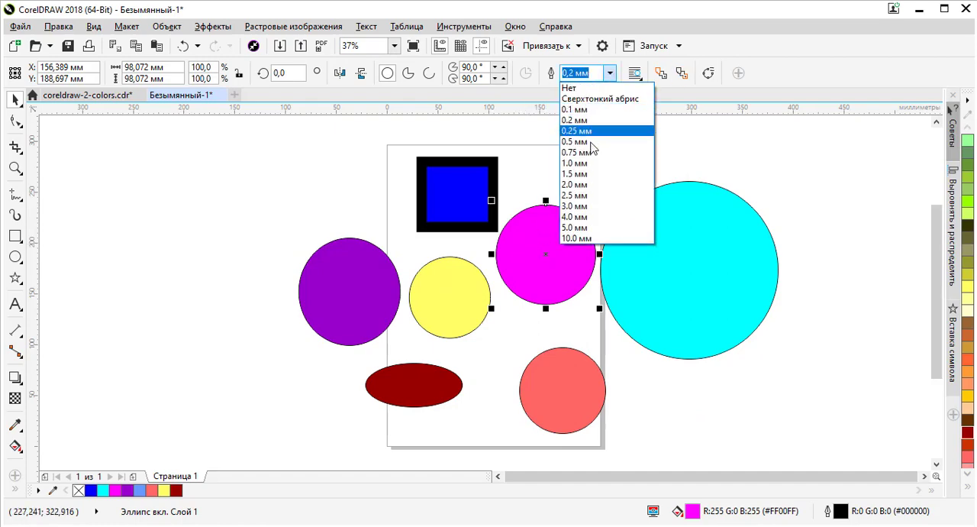
pyautogui.click(584, 195)
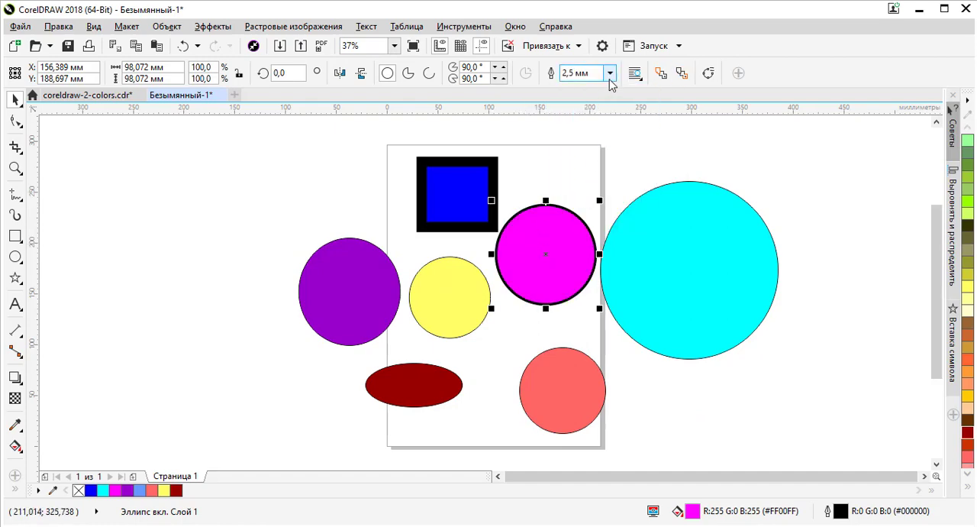
pyautogui.click(610, 73)
pyautogui.click(582, 206)
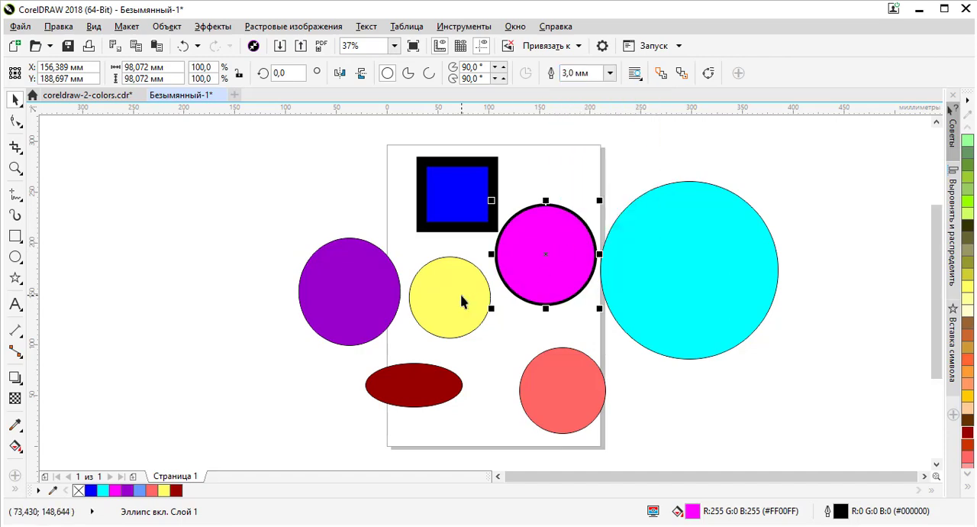
# Step: Give the yellow circle a 3.0 mm outline and deselect it
pyautogui.click(466, 267)
pyautogui.click(611, 72)
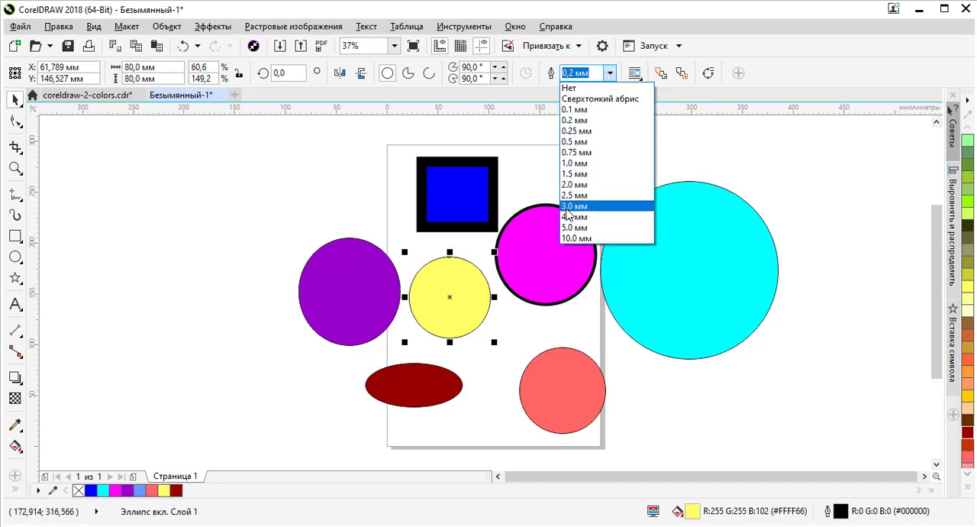
pyautogui.click(582, 206)
pyautogui.click(522, 332)
# Step: Turn the salmon circle into a pie with a starting angle of 150° and an ending angle of 200°
pyautogui.click(556, 367)
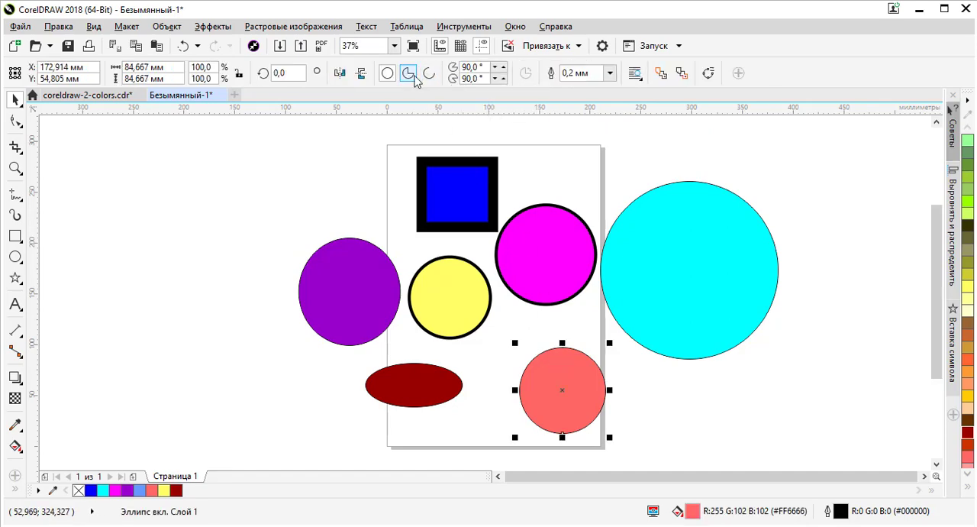
pyautogui.click(410, 76)
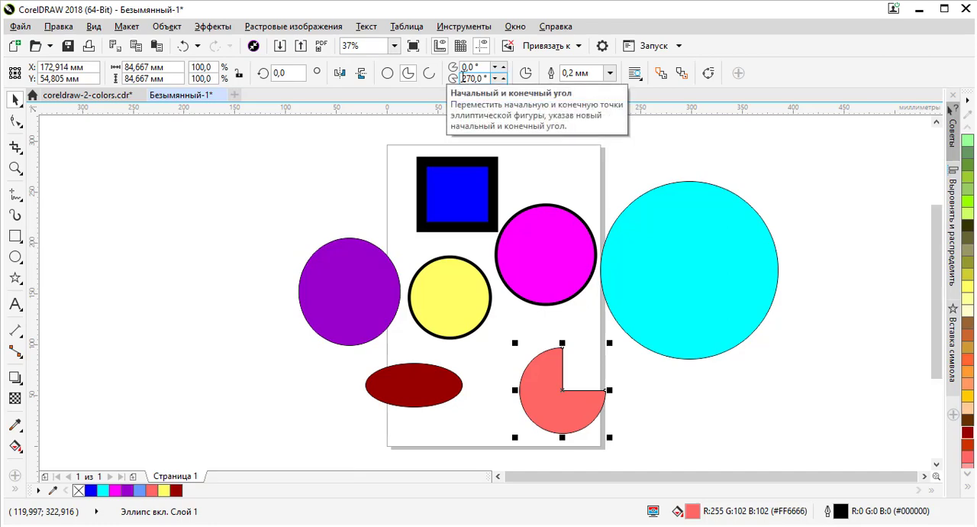
pyautogui.click(476, 78)
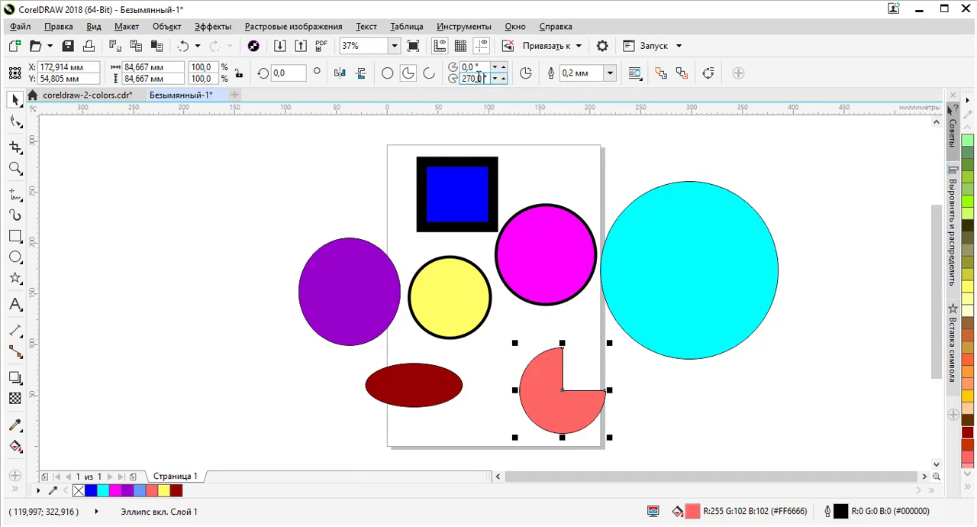
pyautogui.write('2')
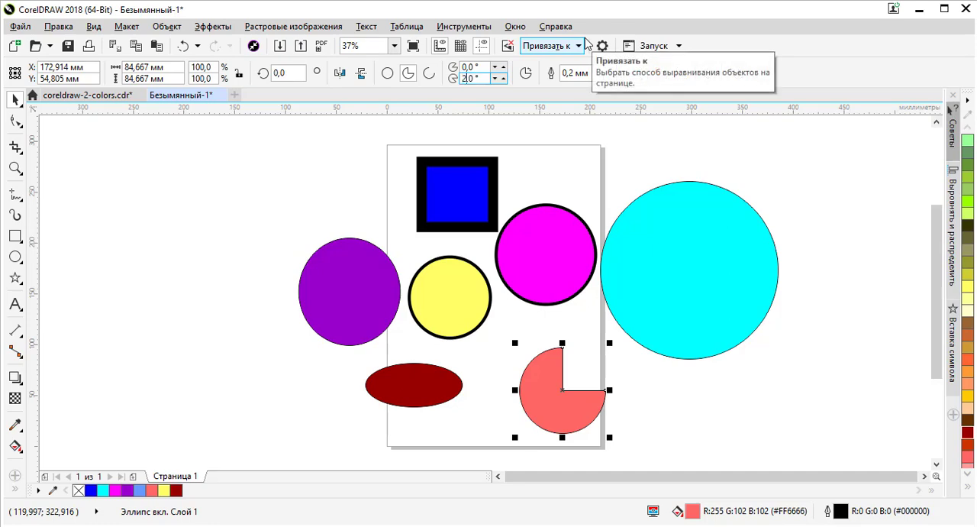
pyautogui.write('00')
pyautogui.press('Return')
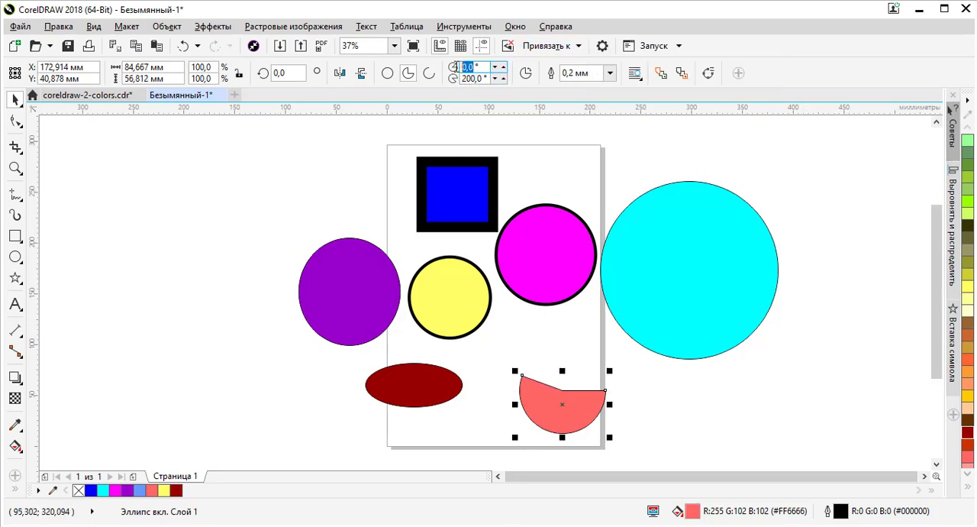
pyautogui.press('Return')
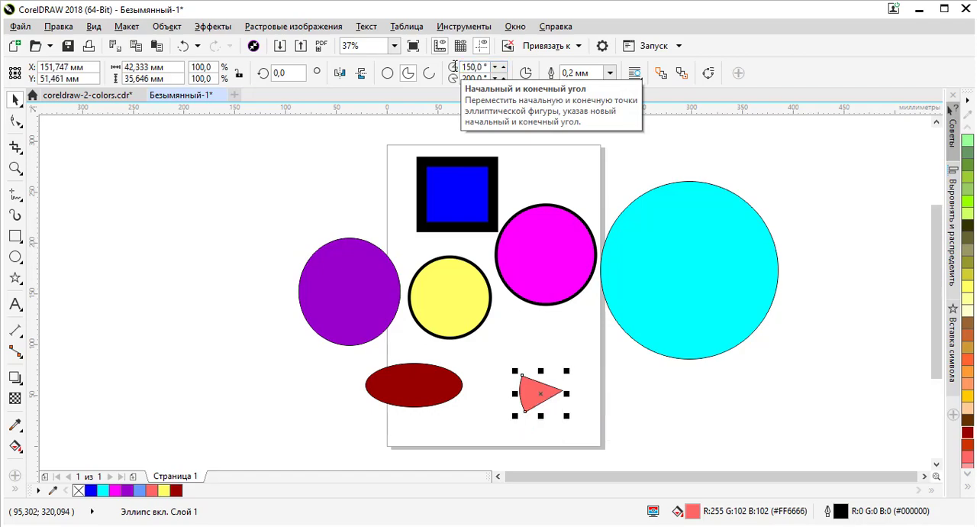
# Step: Examine the salmon pie wedge's edges and tip up close and at page scale
pyautogui.scroll(2, 532, 405)
pyautogui.scroll(3, 534, 393)
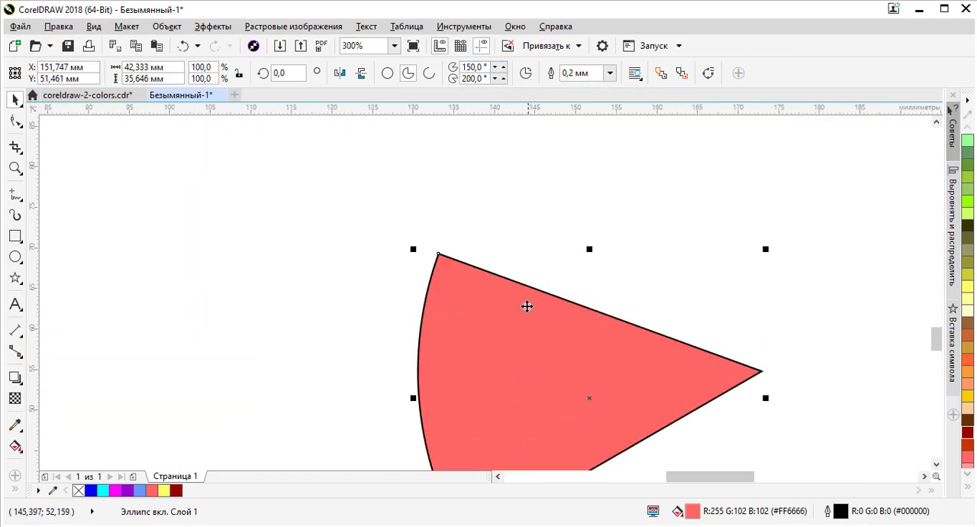
pyautogui.scroll(-2, 525, 305)
pyautogui.scroll(-3, 542, 376)
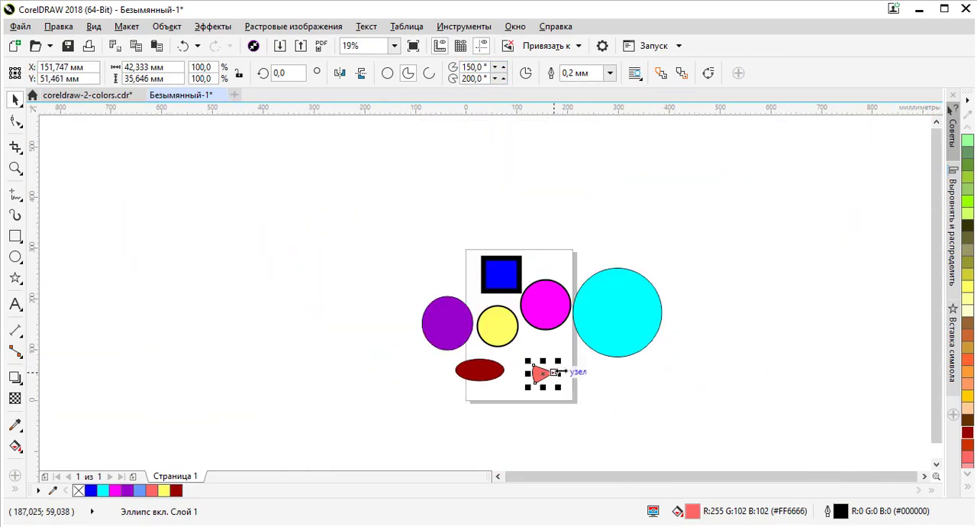
pyautogui.scroll(3, 535, 374)
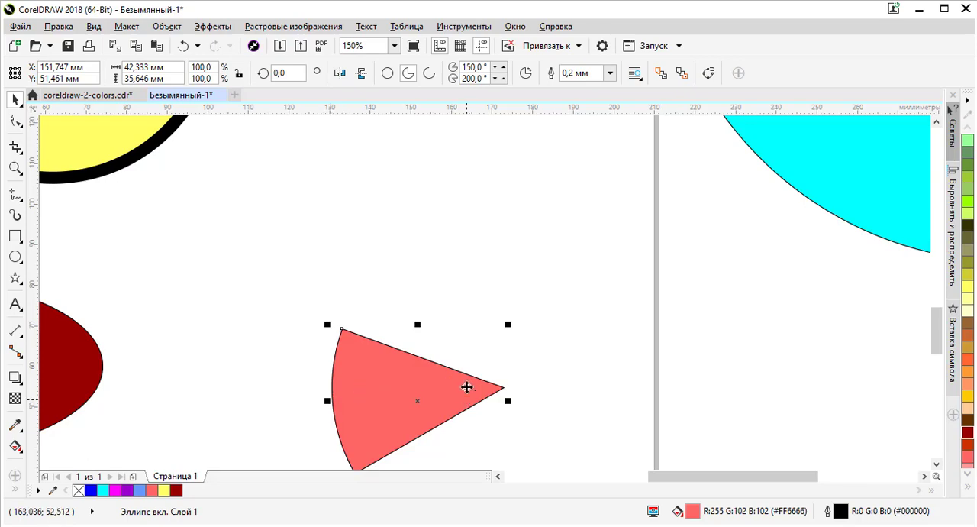
pyautogui.scroll(-3, 468, 380)
pyautogui.scroll(4, 465, 382)
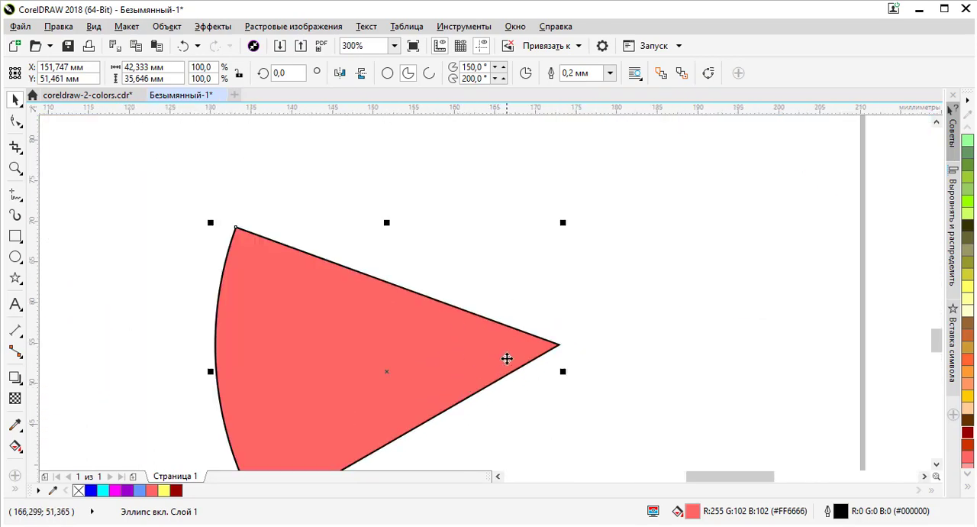
pyautogui.scroll(-2, 507, 358)
pyautogui.scroll(-1, 532, 360)
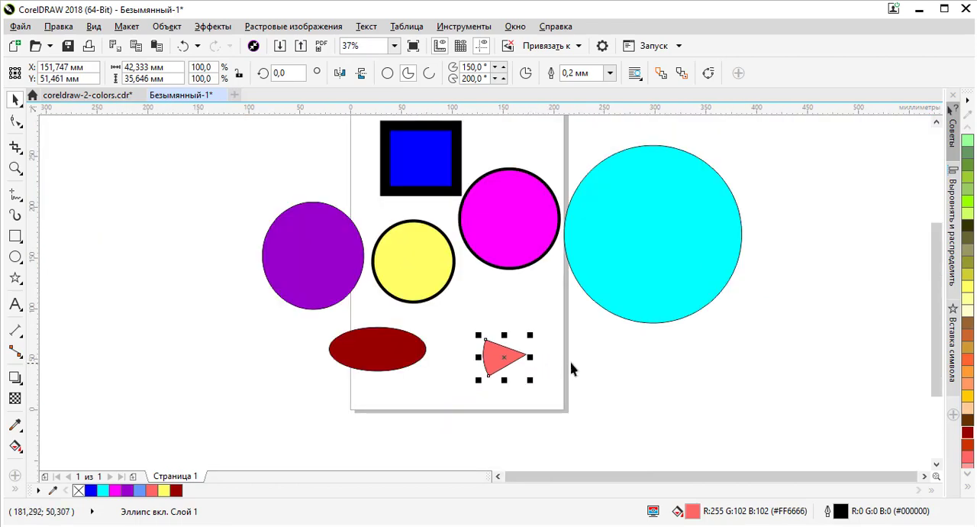
# Step: Convert the salmon wedge to an arc and restore it to a full ellipse
pyautogui.click(430, 74)
pyautogui.scroll(2, 504, 372)
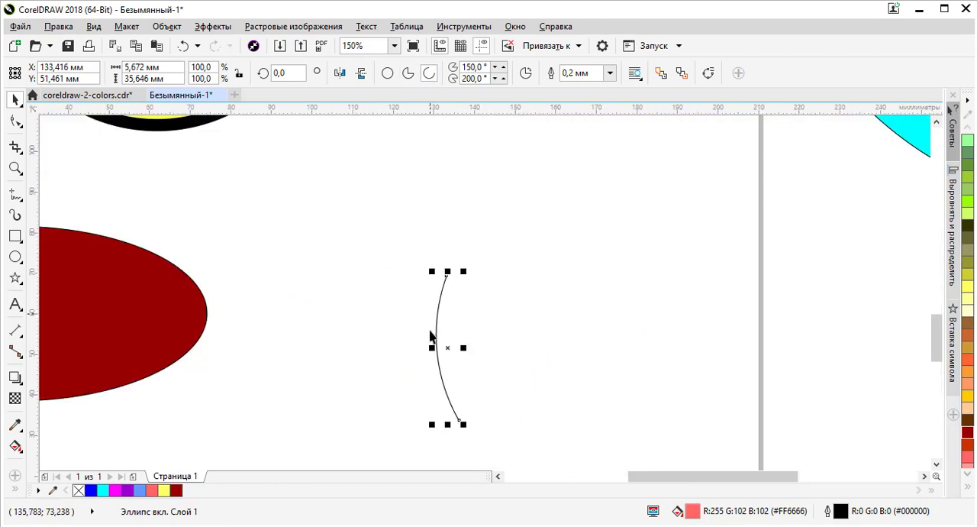
pyautogui.click(388, 75)
pyautogui.scroll(-1, 449, 166)
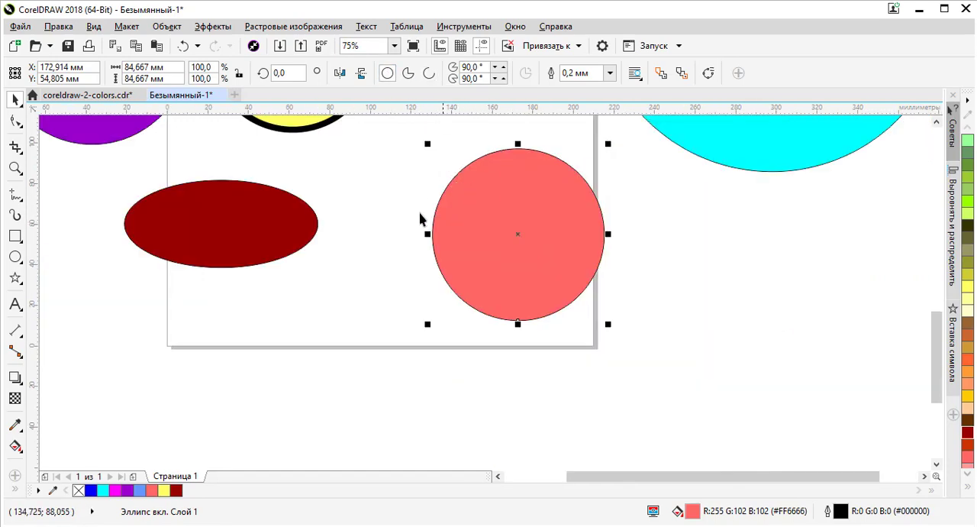
# Step: Turn the dark red ellipse into a pie and set its ending angle to 180°
pyautogui.scroll(-2, 422, 295)
pyautogui.click(370, 262)
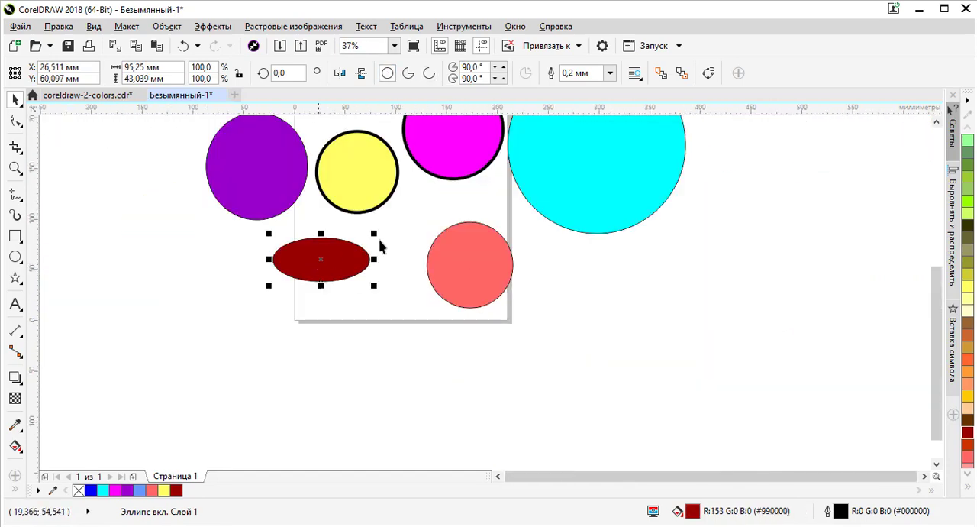
pyautogui.click(409, 73)
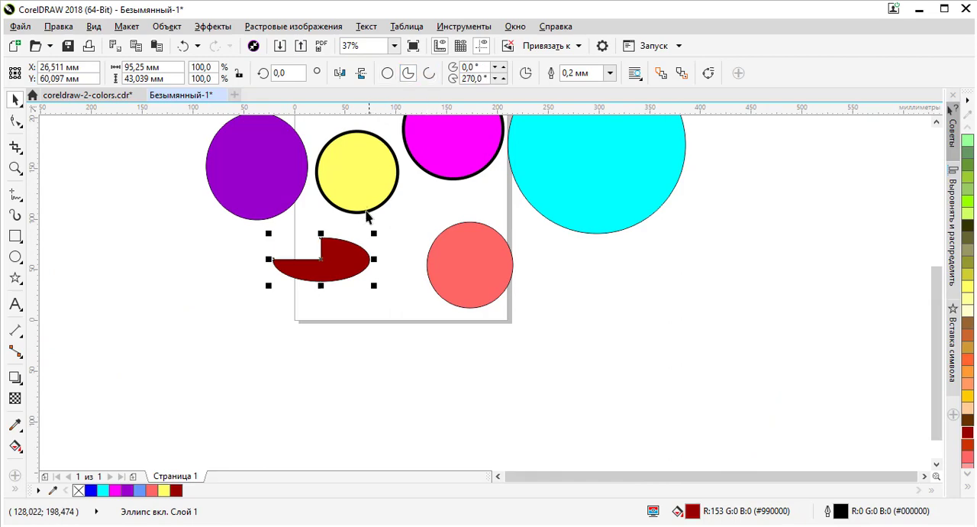
pyautogui.doubleClick(483, 76)
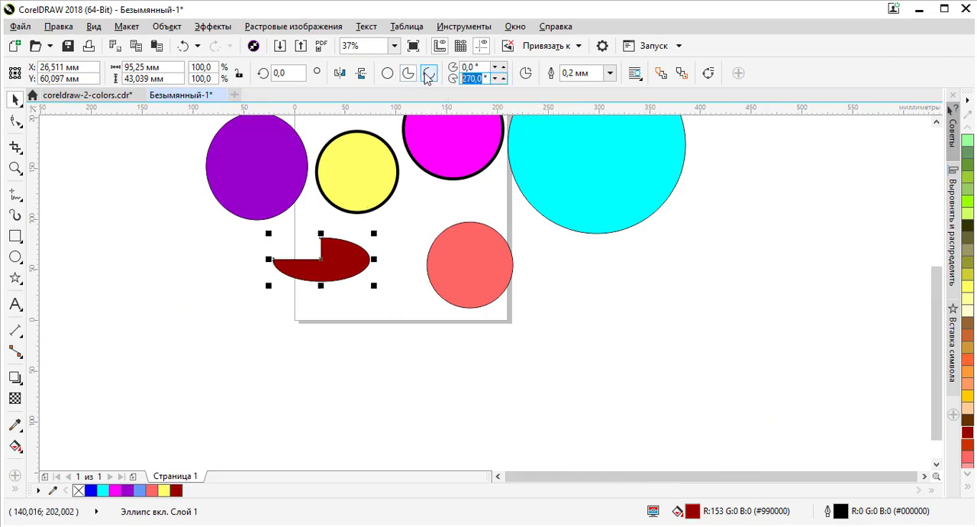
pyautogui.write('180')
pyautogui.press('Return')
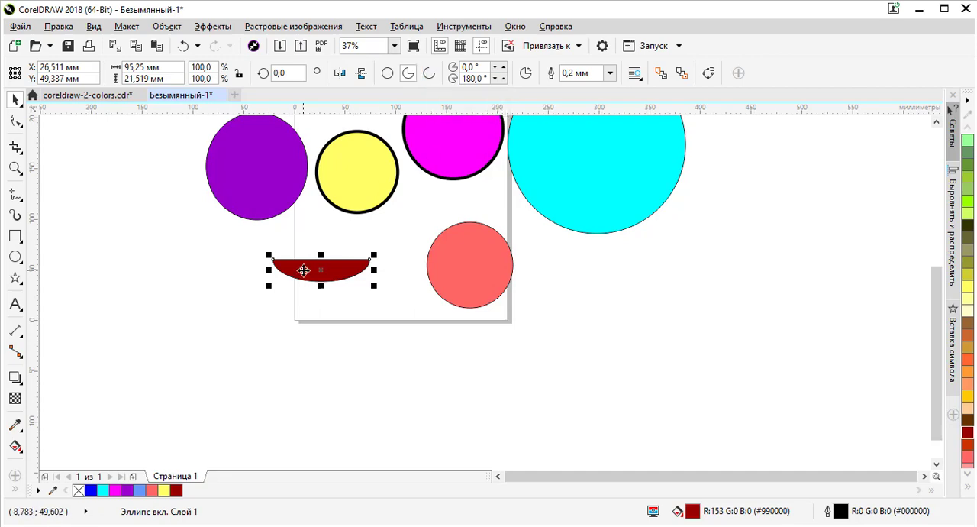
# Step: Set the dark red half-ellipse's starting angle to 180°
pyautogui.scroll(3, 303, 271)
pyautogui.scroll(-2, 303, 270)
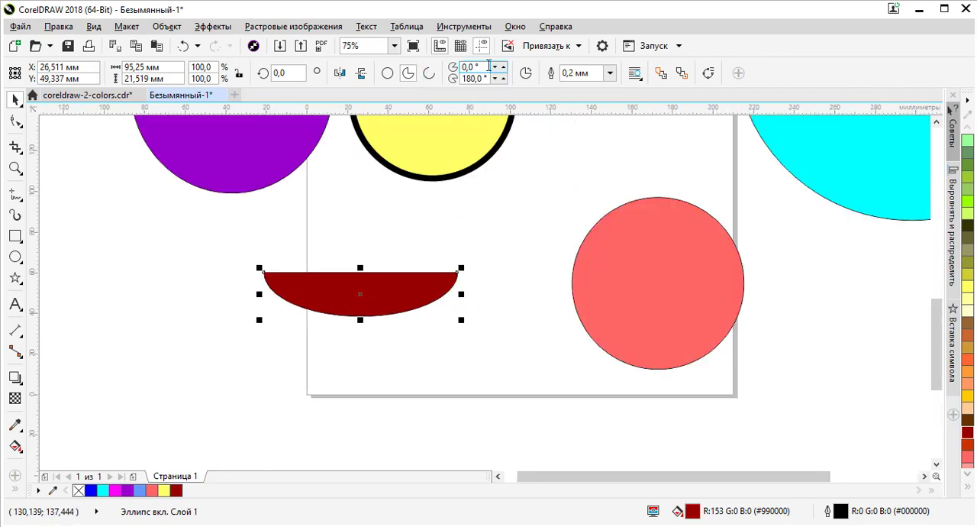
pyautogui.write('180')
pyautogui.press('Return')
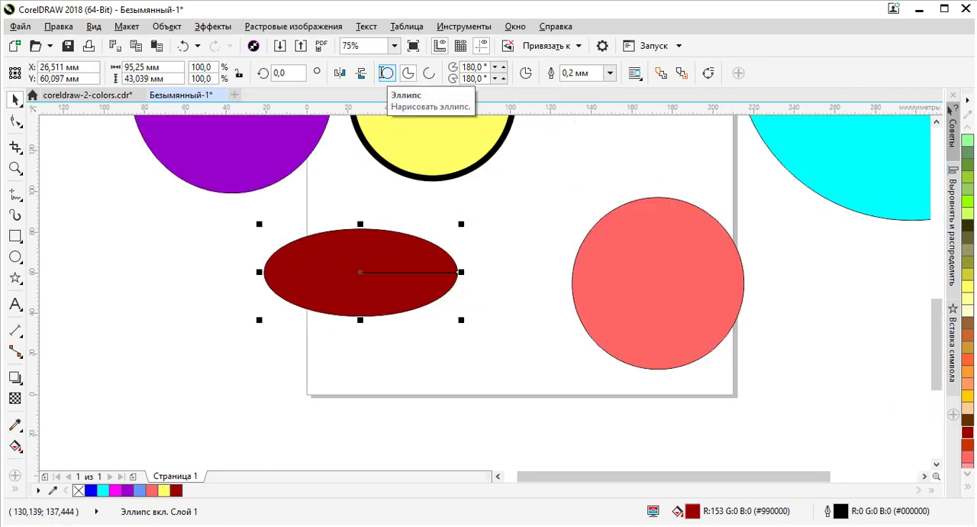
# Step: Examine the horizontal radius line and the rim of the dark red ellipse up close
pyautogui.scroll(2, 462, 276)
pyautogui.scroll(-4, 464, 245)
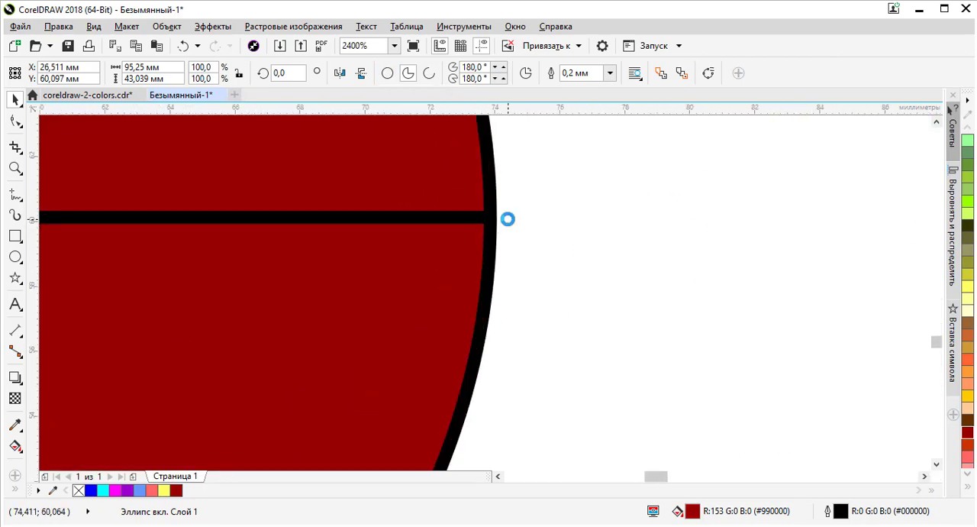
pyautogui.scroll(4, 526, 221)
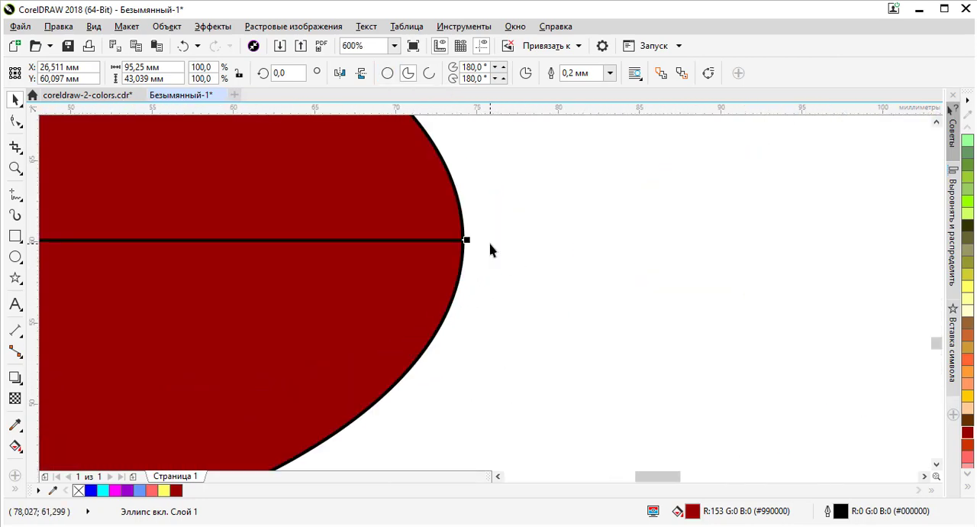
pyautogui.scroll(-2, 471, 251)
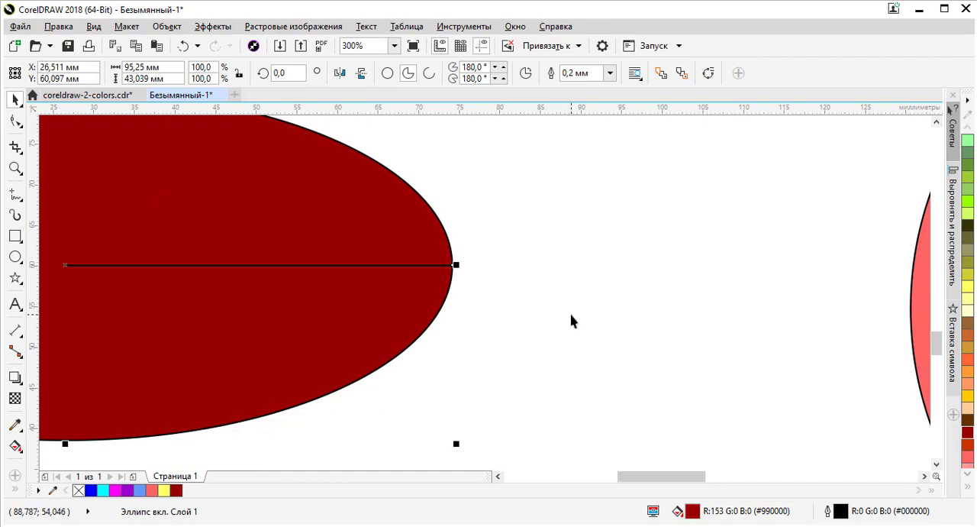
pyautogui.scroll(-3, 633, 258)
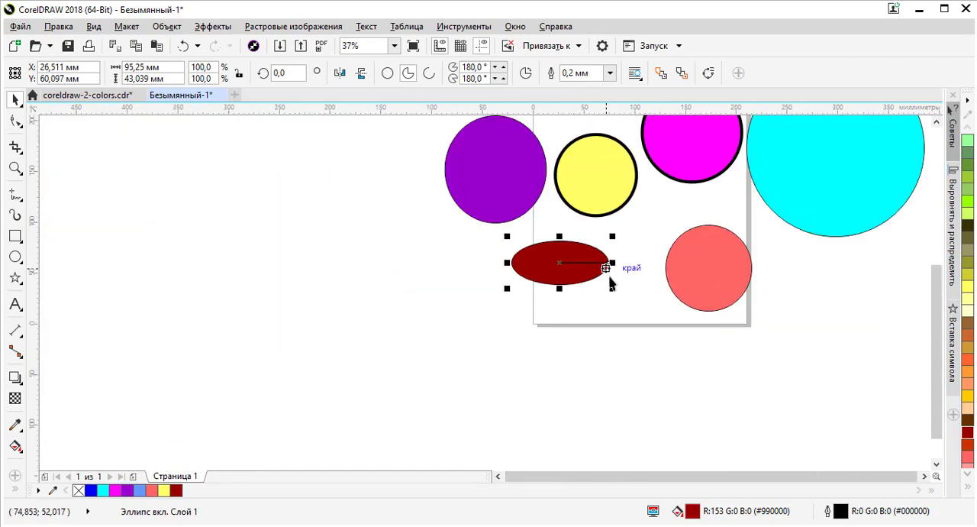
pyautogui.scroll(-1, 611, 267)
pyautogui.scroll(1, 665, 252)
pyautogui.scroll(1, 557, 254)
pyautogui.scroll(-2, 556, 253)
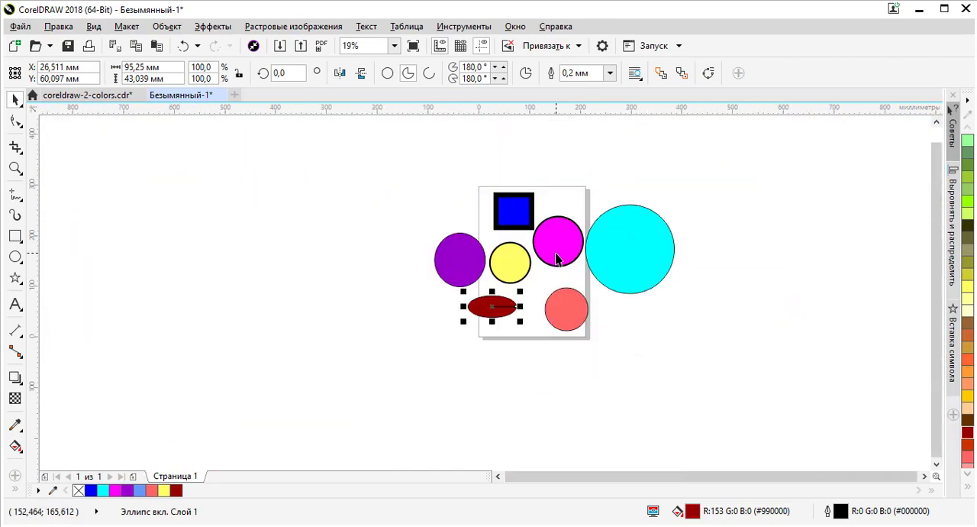
# Step: Delete the cyan, magenta, yellow and salmon circles and the dark red ellipse
pyautogui.click(570, 251)
pyautogui.click(639, 260)
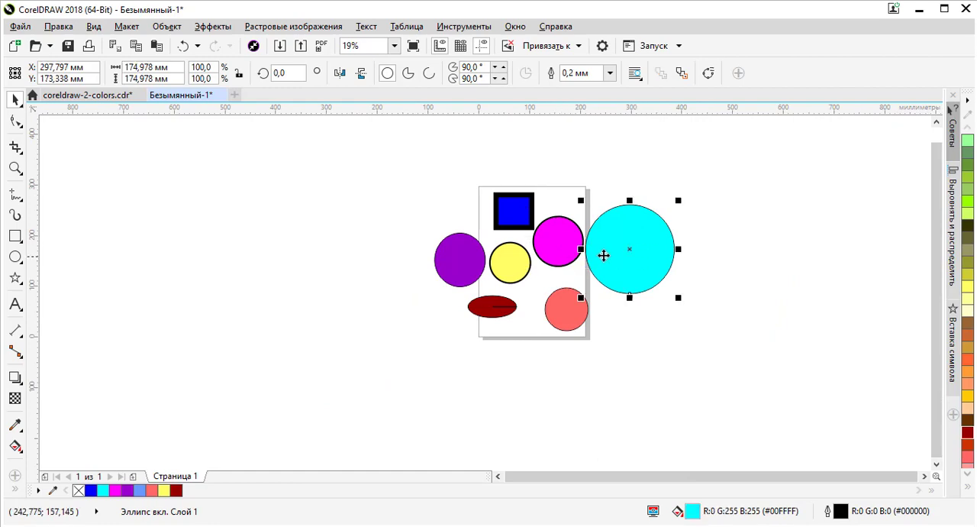
pyautogui.press('Delete')
pyautogui.click(563, 254)
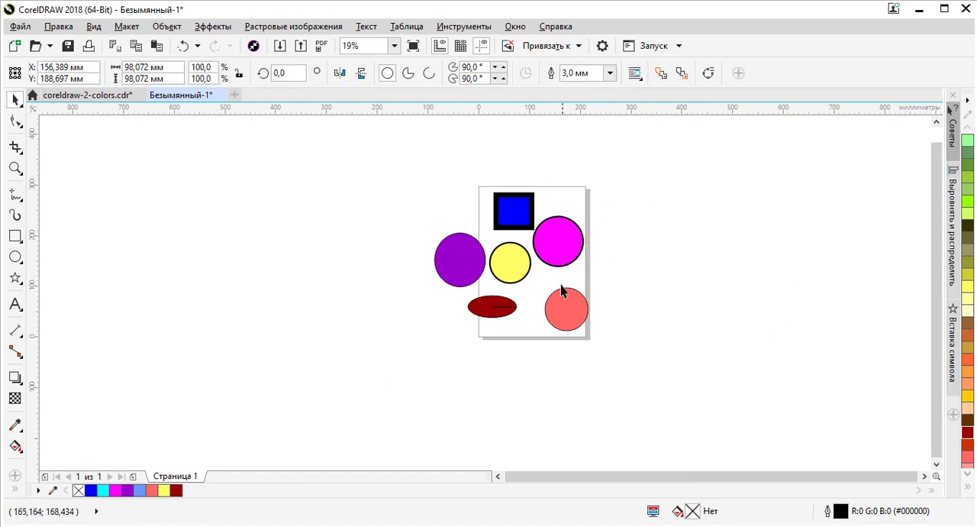
pyautogui.press('Delete')
pyautogui.click(517, 262)
pyautogui.press('Delete')
pyautogui.click(564, 314)
pyautogui.press('Delete')
pyautogui.click(492, 307)
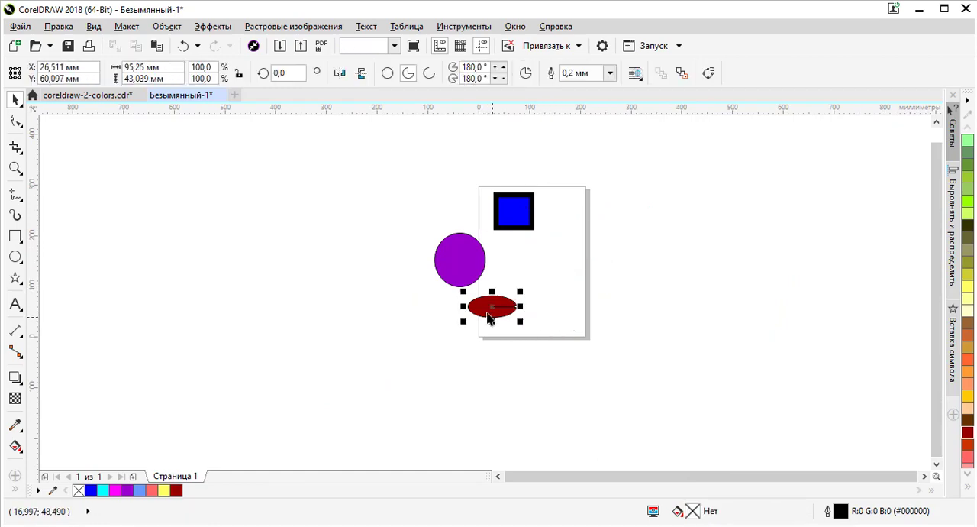
pyautogui.press('Delete')
# Step: Move the purple circle beside the blue rectangle to about X 186 mm, Y 248 mm, and select the rectangle
pyautogui.click(584, 228)
pyautogui.moveTo(586, 229); pyautogui.dragTo(583, 212)
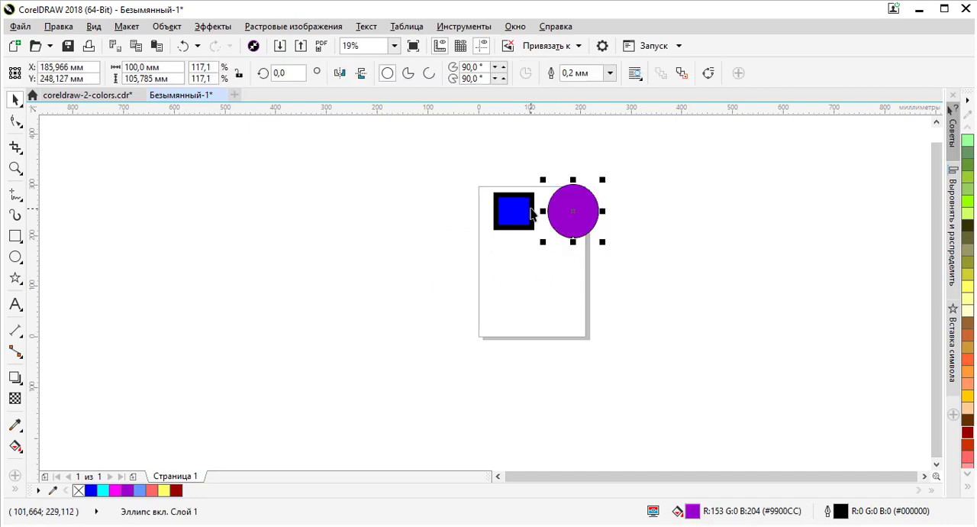
pyautogui.click(532, 215)
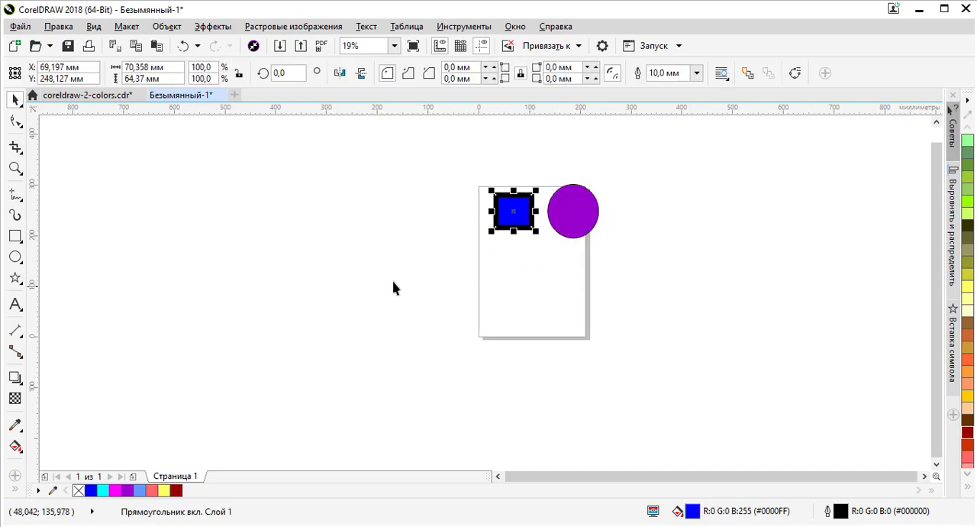
# Step: Draw a three-sided polygon about 117 × 92 mm on the page below the blue rectangle
pyautogui.click(20, 282)
pyautogui.click(72, 277)
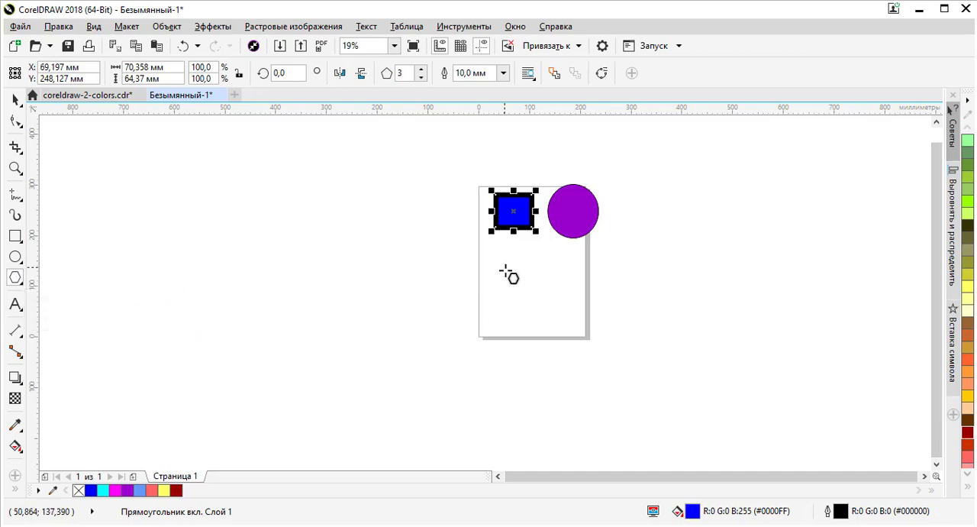
pyautogui.moveTo(505, 271); pyautogui.dragTo(577, 328)
# Step: Increase the polygon's number of sides step by step to 12 and reduce it to 8
pyautogui.scroll(3, 565, 294)
pyautogui.scroll(-5, 546, 283)
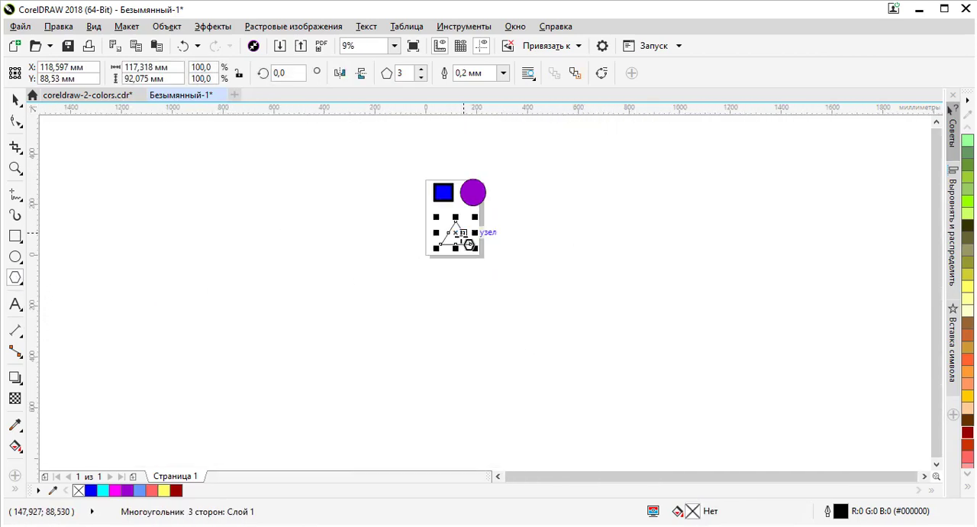
pyautogui.scroll(5, 467, 241)
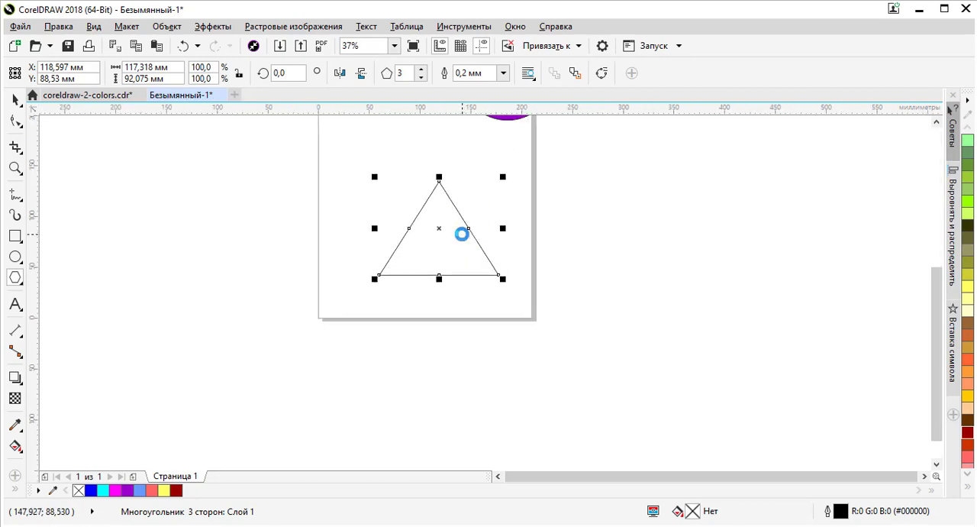
pyautogui.click(420, 71)
pyautogui.click(421, 70)
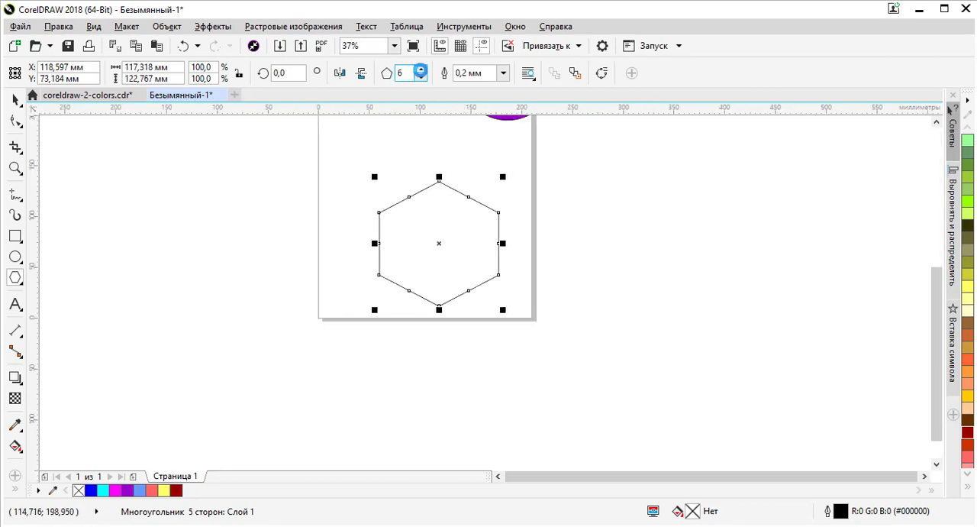
pyautogui.click(421, 71)
pyautogui.click(421, 71)
pyautogui.click(421, 71)
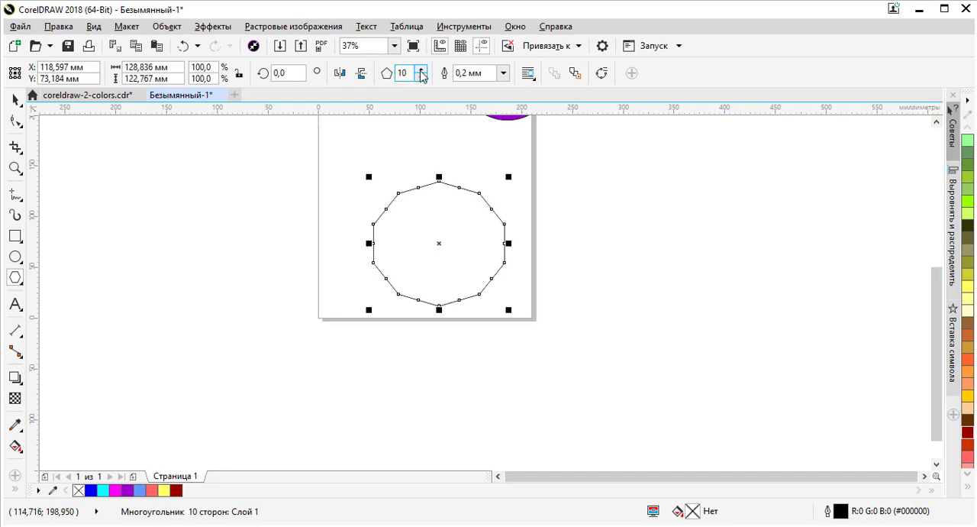
pyautogui.click(421, 71)
pyautogui.click(421, 70)
pyautogui.click(421, 71)
pyautogui.click(421, 77)
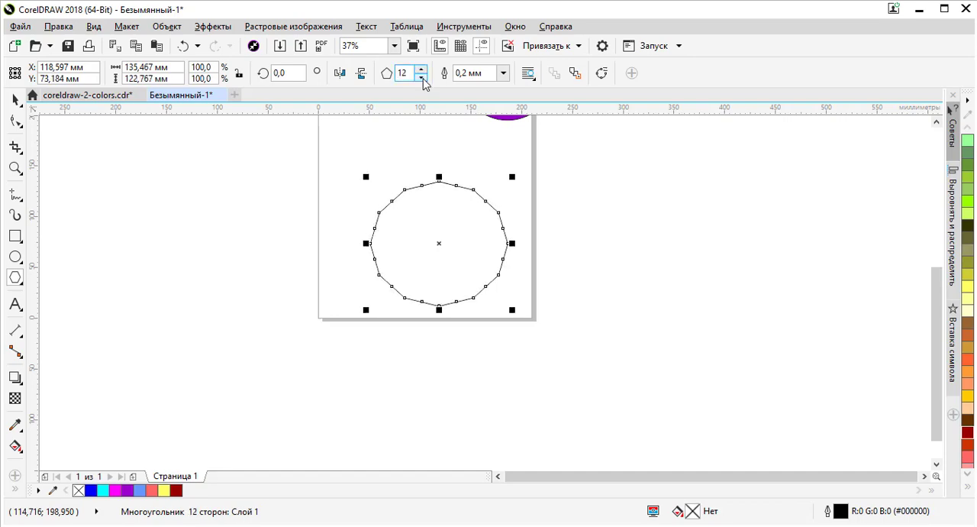
pyautogui.click(421, 76)
pyautogui.click(421, 76)
pyautogui.click(421, 76)
pyautogui.click(421, 77)
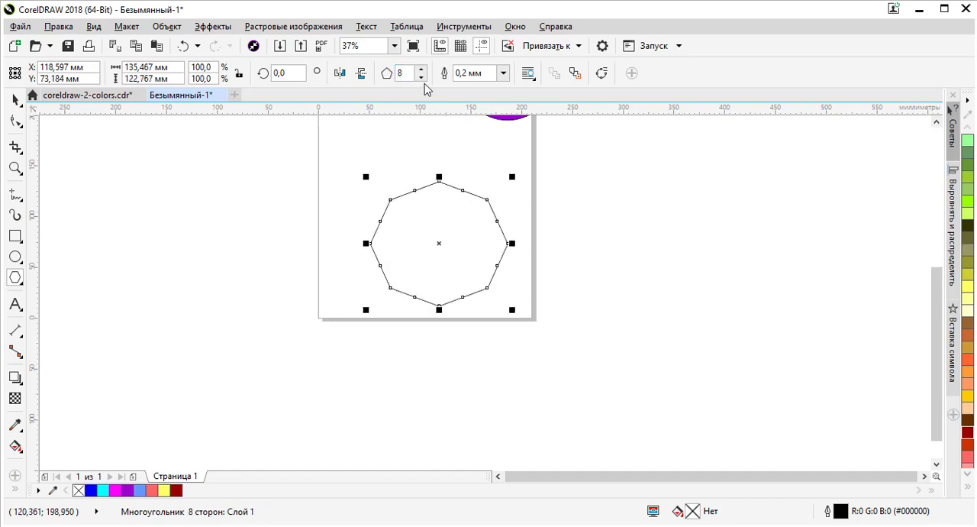
# Step: Reduce the polygon's sides to 6 and draw a second hexagon about 169 × 199 mm overlapping the page's lower-left edge
pyautogui.click(421, 76)
pyautogui.click(420, 77)
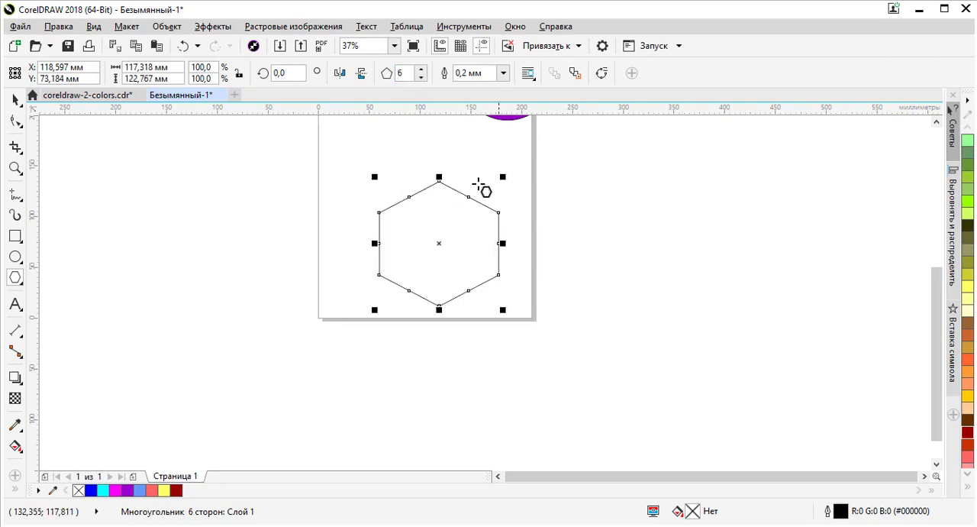
pyautogui.scroll(-2, 454, 241)
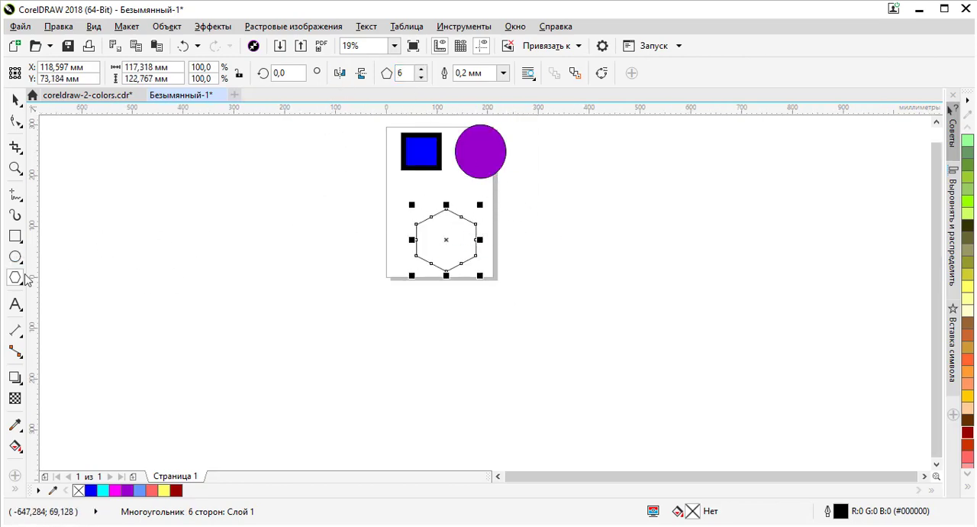
pyautogui.click(370, 195)
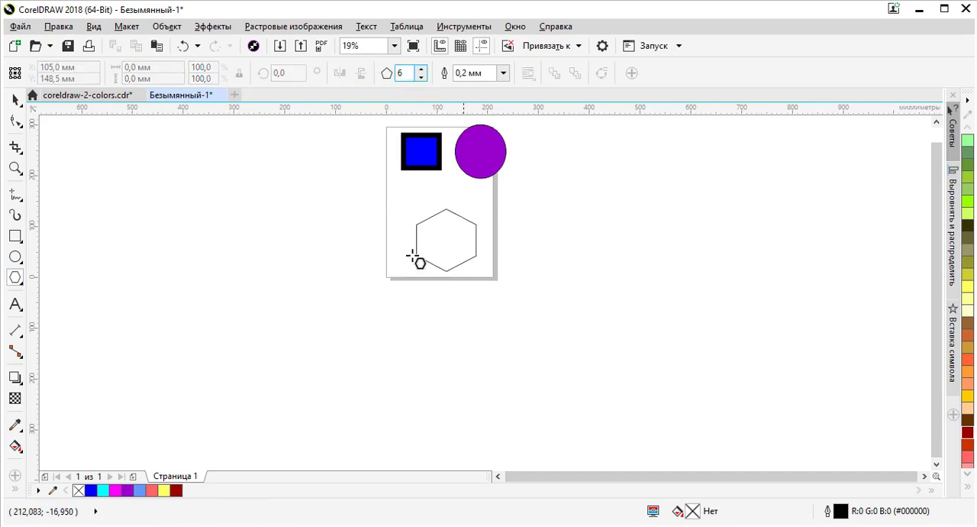
pyautogui.moveTo(320, 214); pyautogui.dragTo(421, 310)
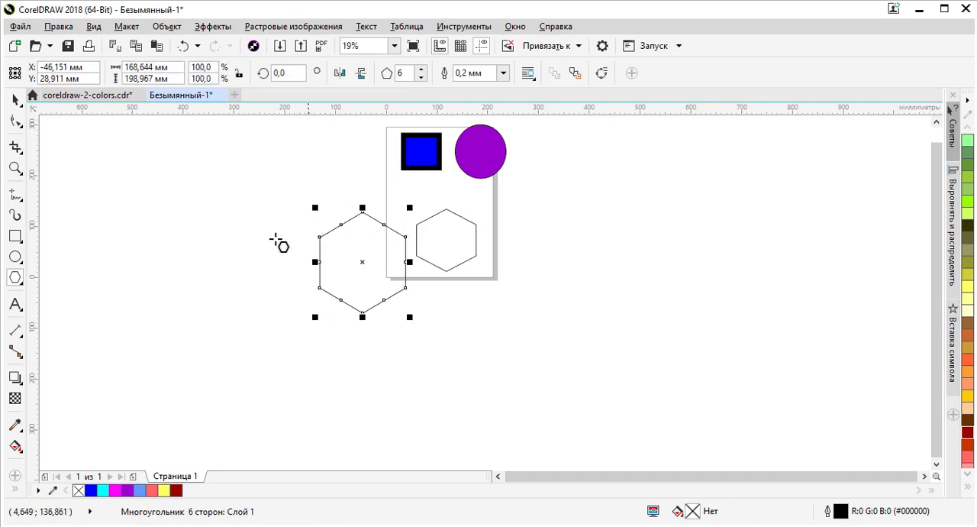
# Step: Draw a five-pointed star about 243 × 243 mm to the right of the page
pyautogui.click(19, 260)
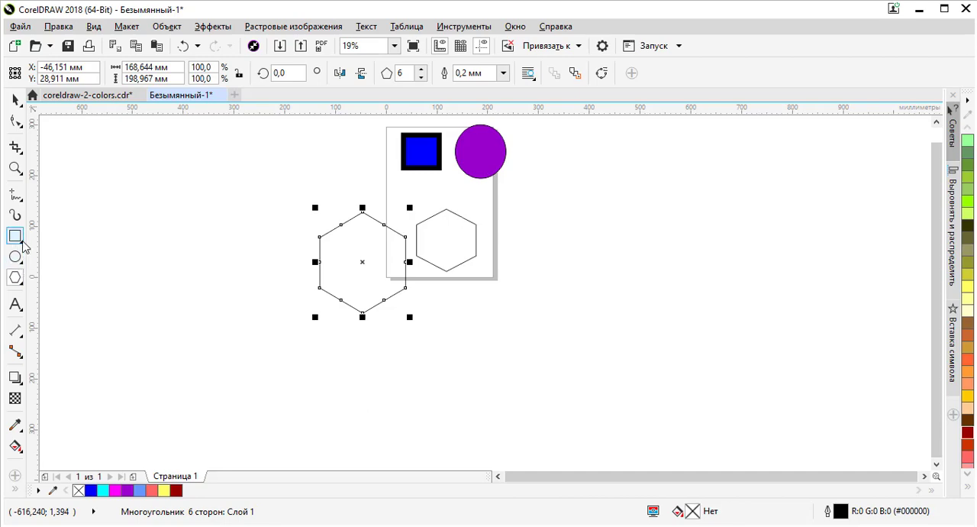
pyautogui.moveTo(16, 258)
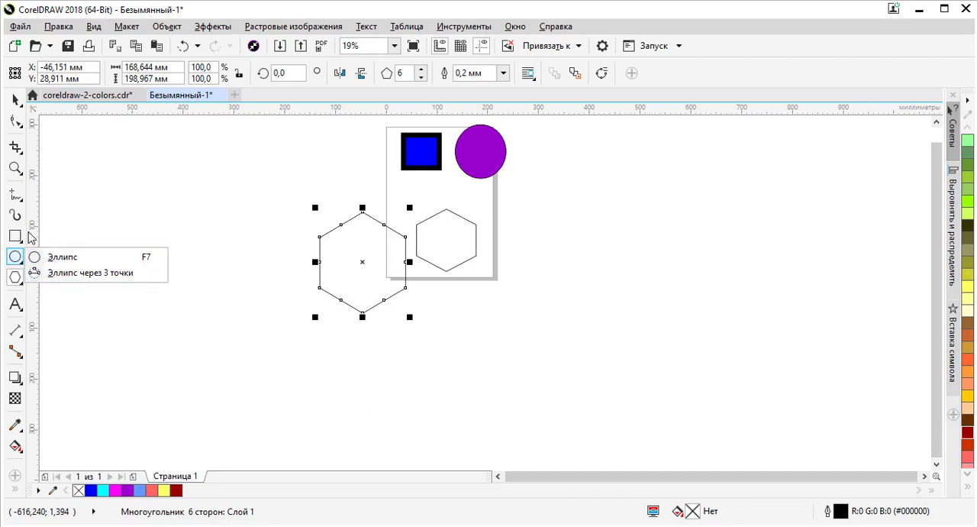
pyautogui.moveTo(17, 235)
pyautogui.moveTo(16, 278)
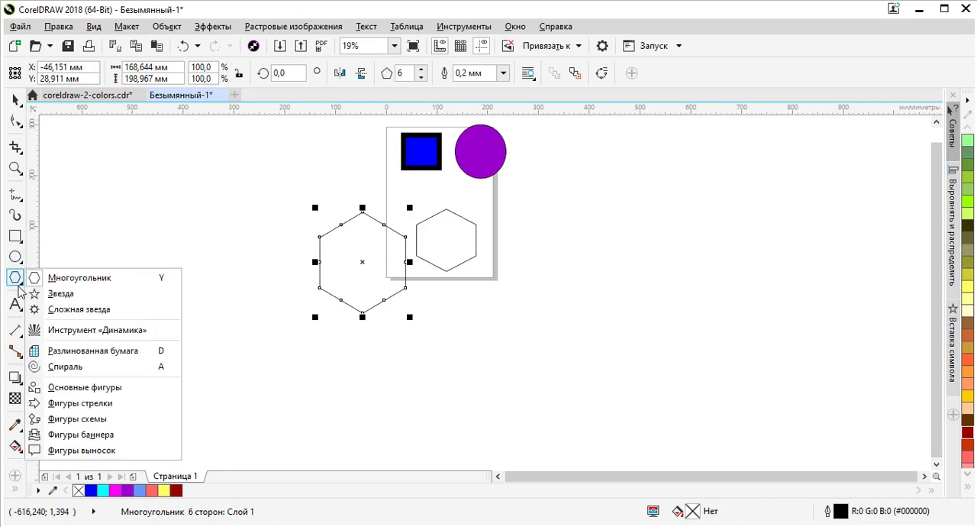
pyautogui.click(61, 294)
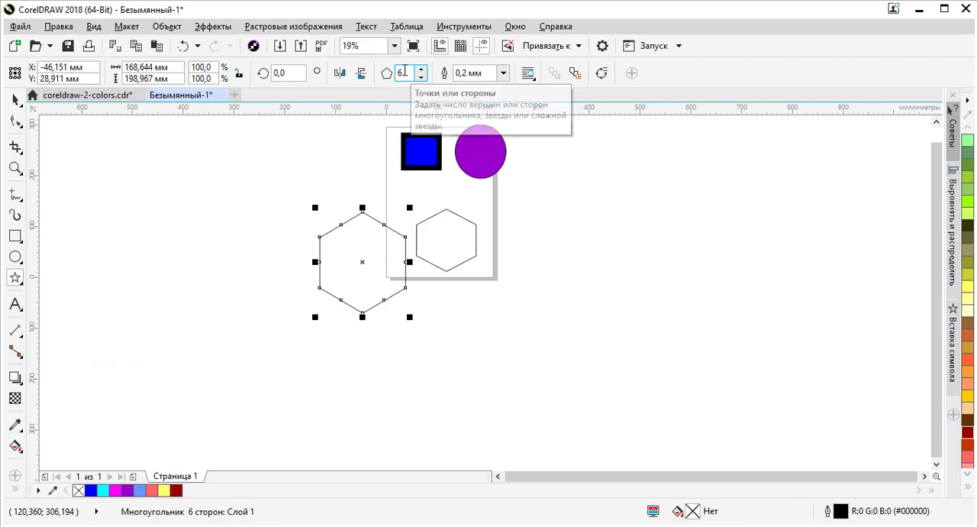
pyautogui.moveTo(522, 276); pyautogui.dragTo(651, 146)
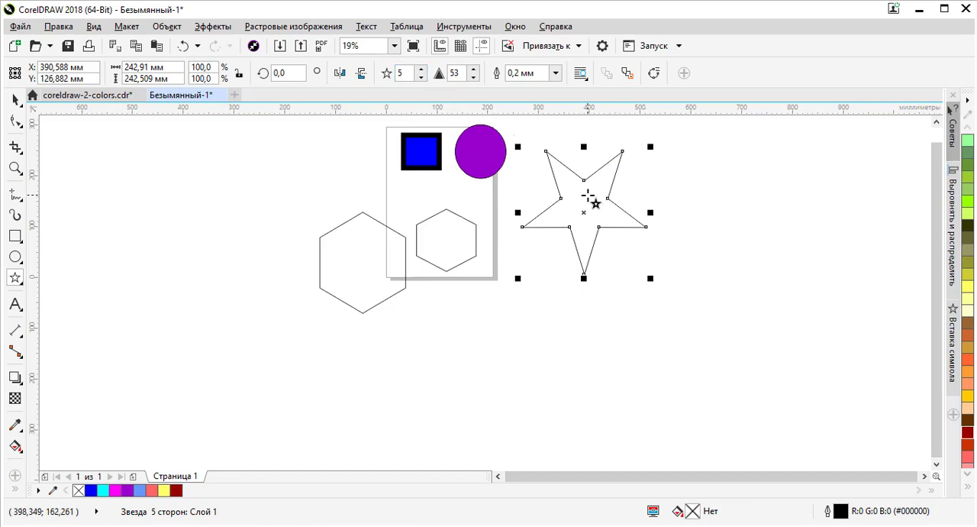
# Step: Set the star's number of points to 6 and increase it step by step to 15
pyautogui.scroll(3, 594, 191)
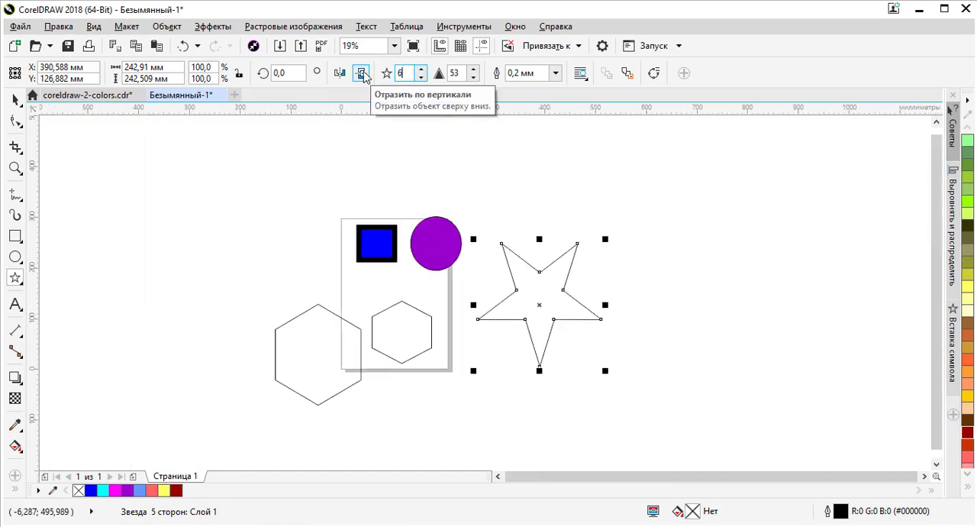
pyautogui.press('Return')
pyautogui.click(420, 68)
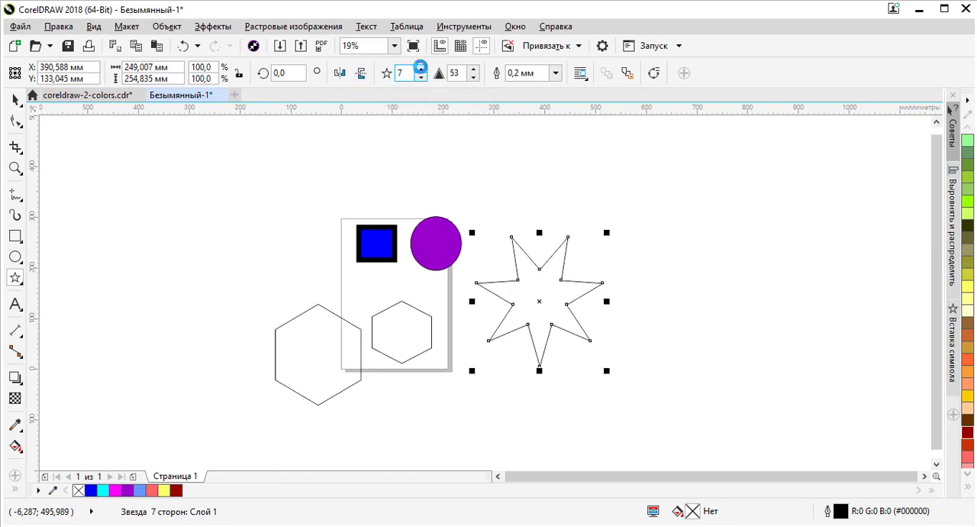
pyautogui.click(420, 68)
pyautogui.click(420, 68)
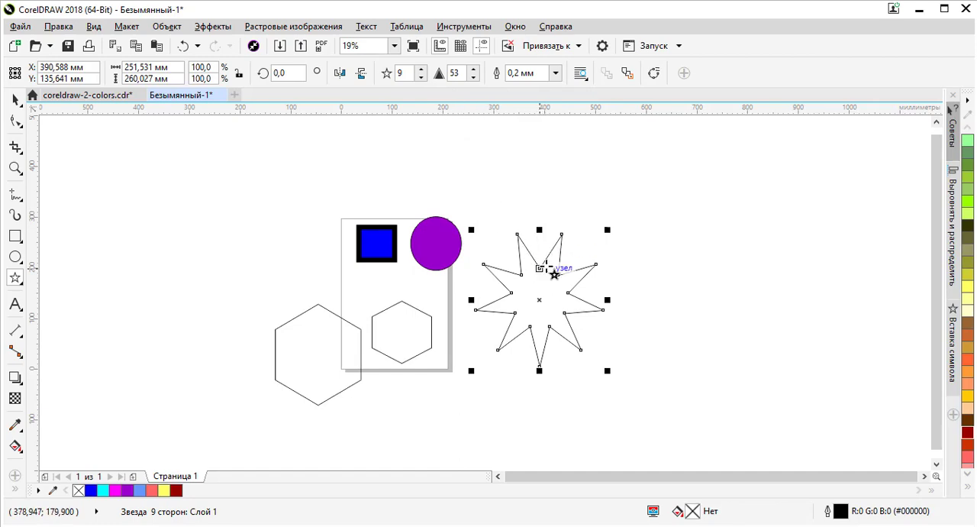
pyautogui.click(422, 68)
pyautogui.click(421, 68)
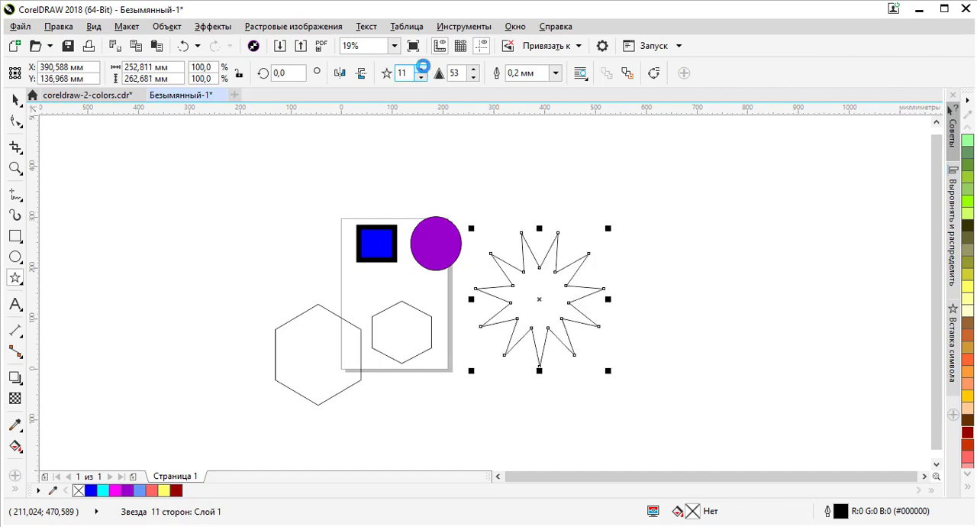
pyautogui.click(421, 68)
pyautogui.click(422, 68)
pyautogui.click(422, 68)
pyautogui.click(421, 68)
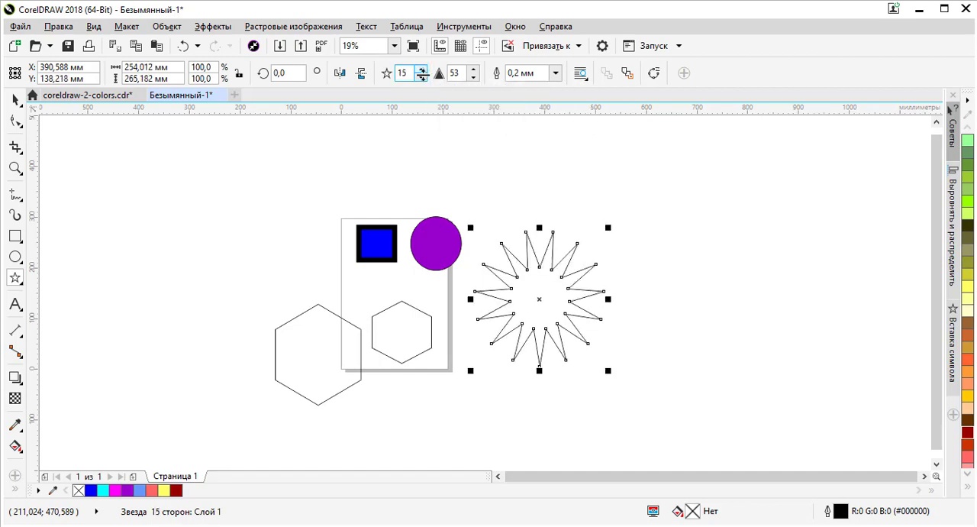
# Step: Stretch the star horizontally to about 568 mm wide and try a sharpness of 20 before setting it to 25
pyautogui.moveTo(608, 301); pyautogui.dragTo(768, 322)
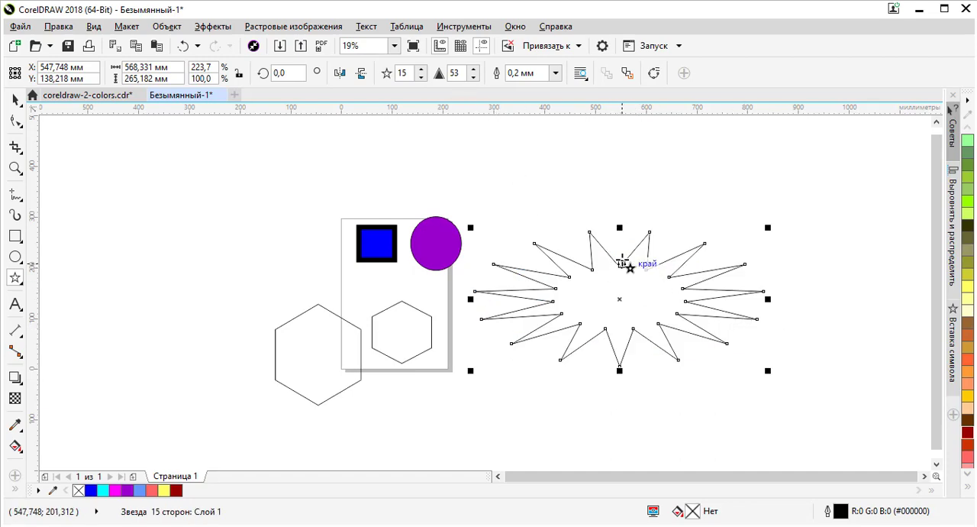
pyautogui.click(474, 69)
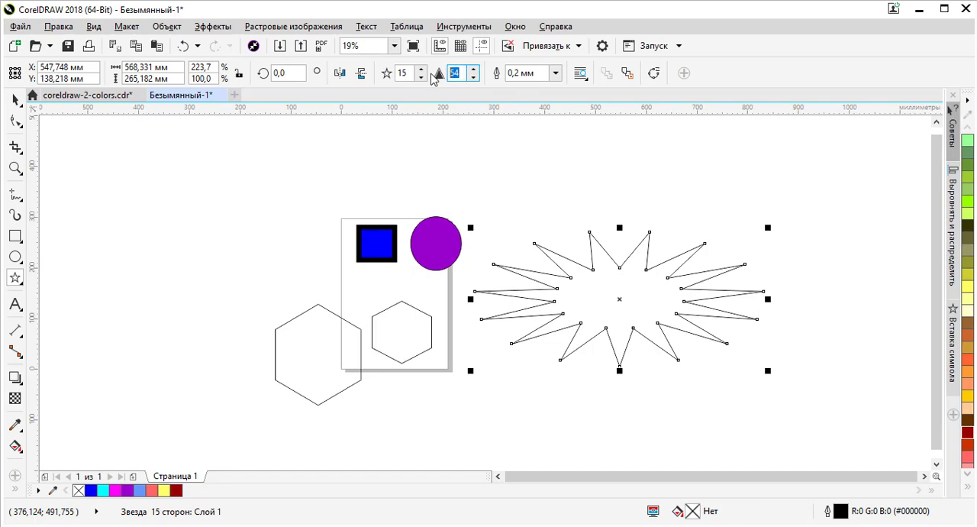
pyautogui.write('20')
pyautogui.press('Return')
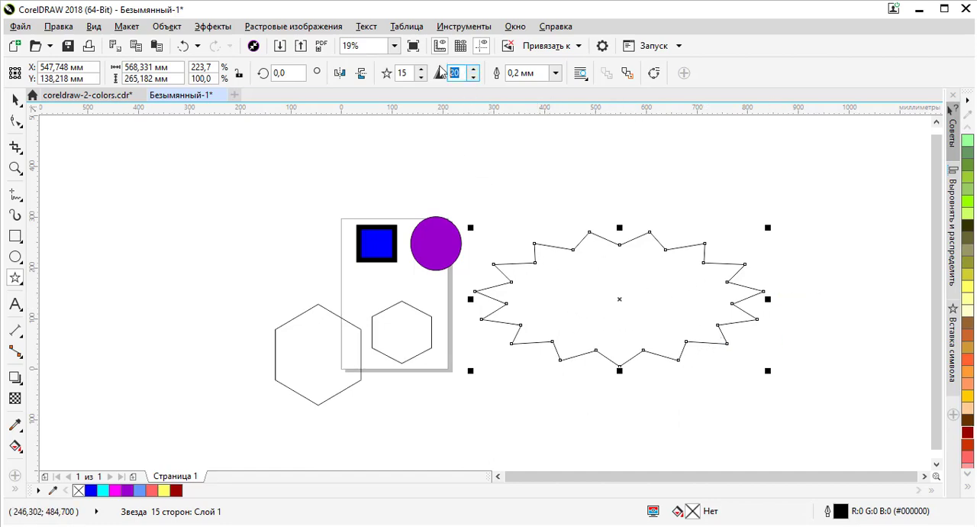
pyautogui.write('25')
pyautogui.press('Return')
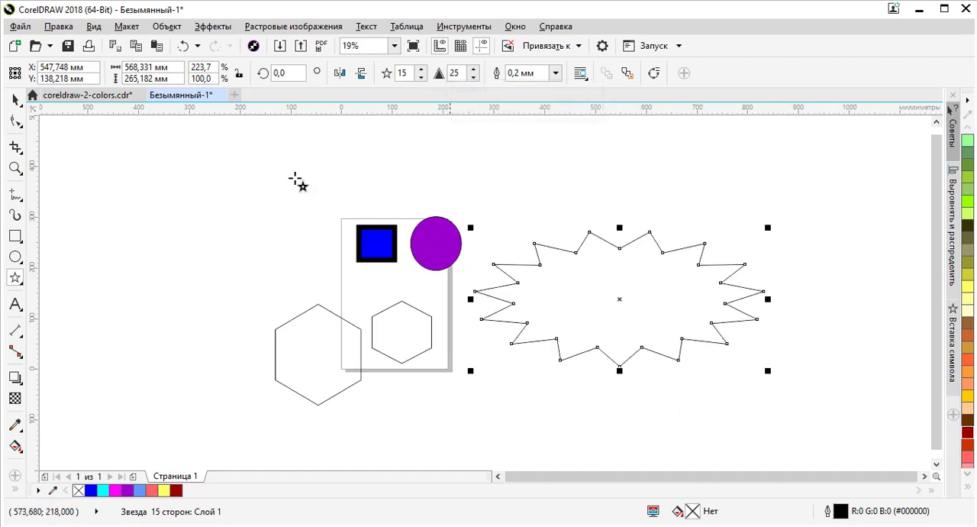
# Step: Fill the stretched star with yellow (#FFFF00) and give it a red (#FF0000) outline
pyautogui.click(15, 100)
pyautogui.click(594, 229)
pyautogui.click(594, 229)
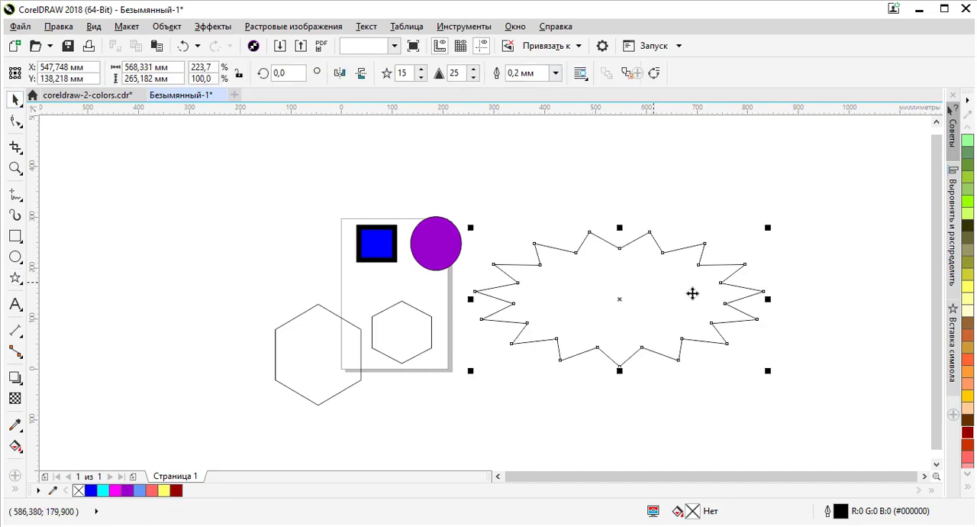
pyautogui.click(970, 489)
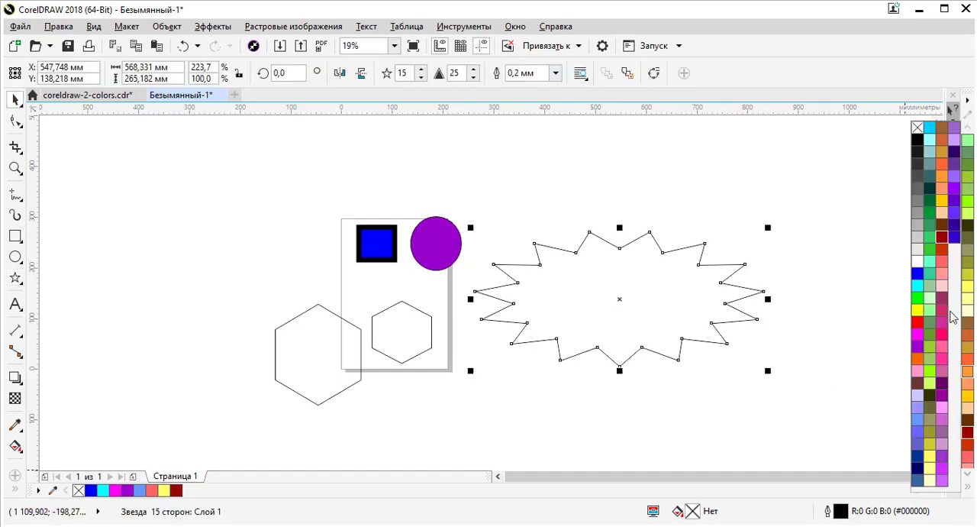
pyautogui.click(920, 313)
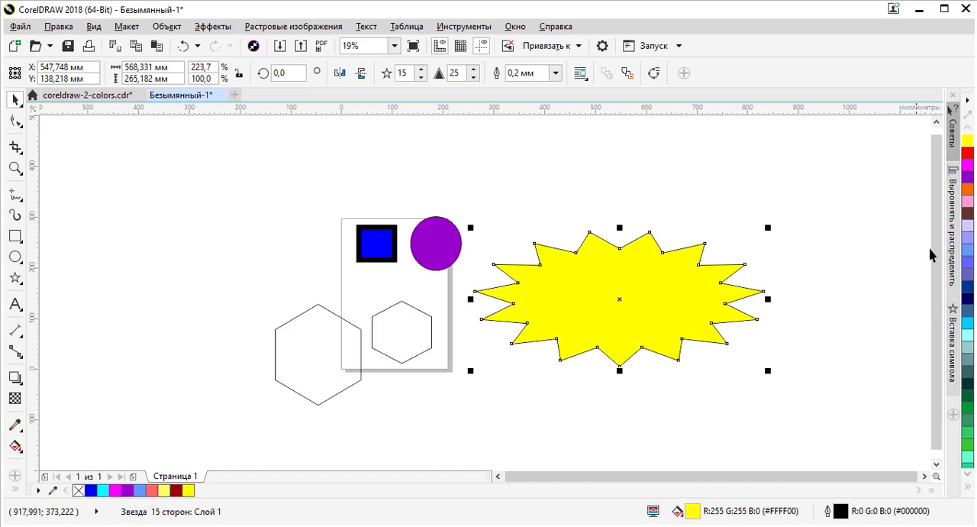
pyautogui.rightClick(968, 152)
# Step: Try an outline width of 5.0 mm on the star, set it to 10.0 mm and deselect the star
pyautogui.click(556, 72)
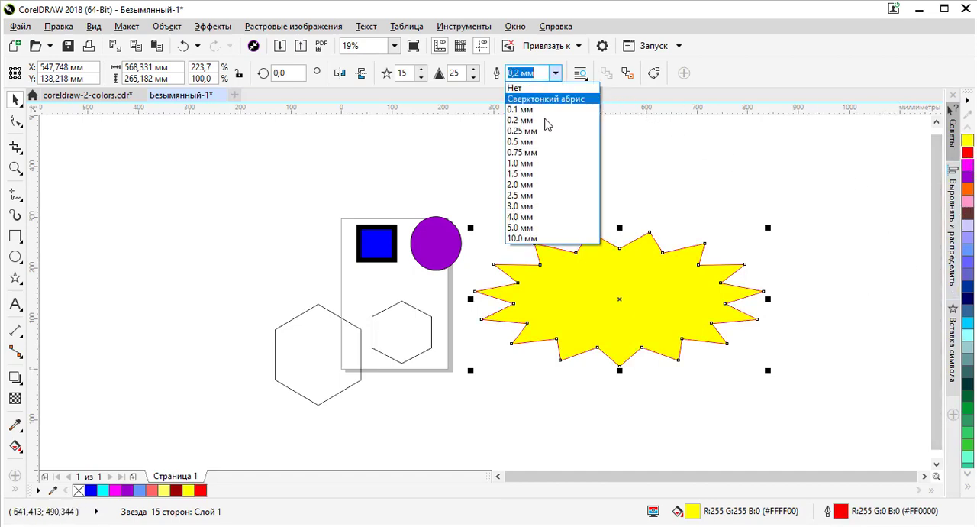
pyautogui.click(524, 228)
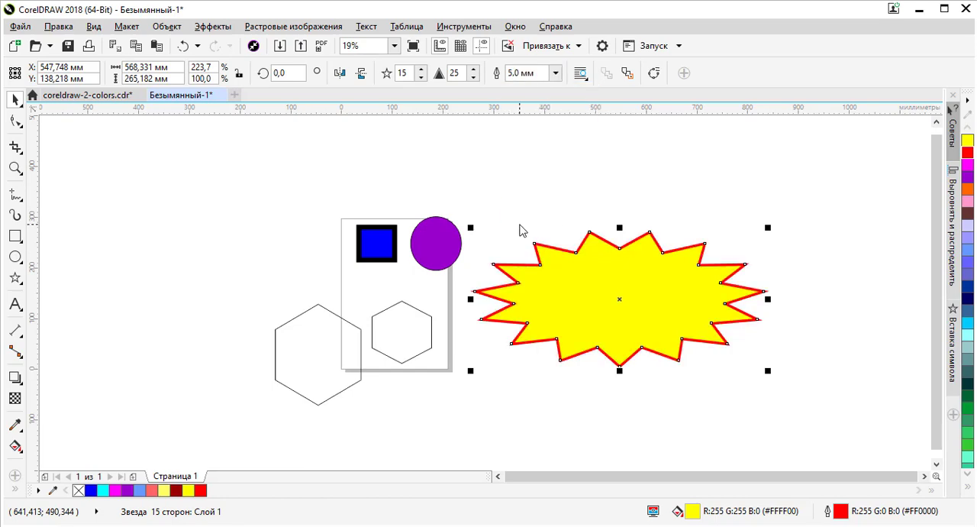
pyautogui.click(557, 73)
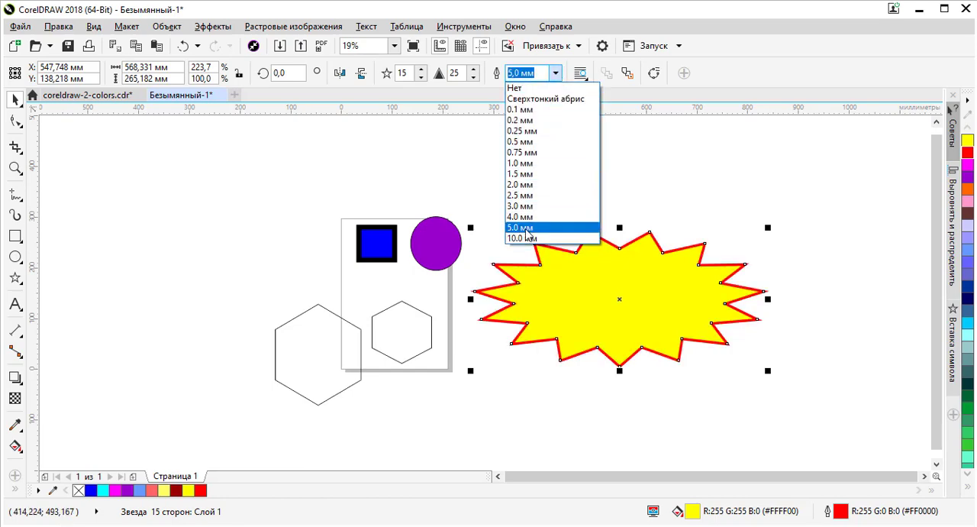
pyautogui.click(530, 241)
pyautogui.click(639, 205)
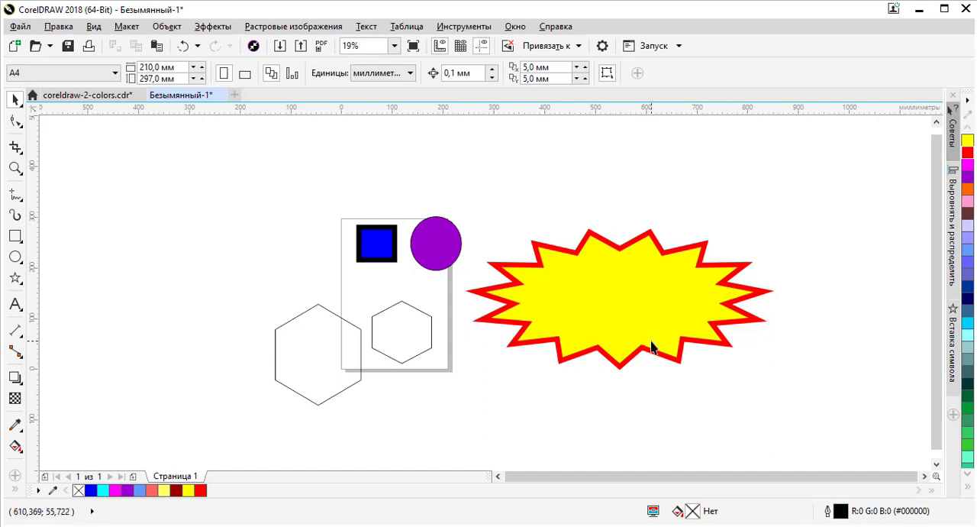
# Step: Move the yellow star to about X 487 mm, Y 99 mm, and select the blue rectangle
pyautogui.click(654, 280)
pyautogui.moveTo(654, 280); pyautogui.dragTo(629, 302)
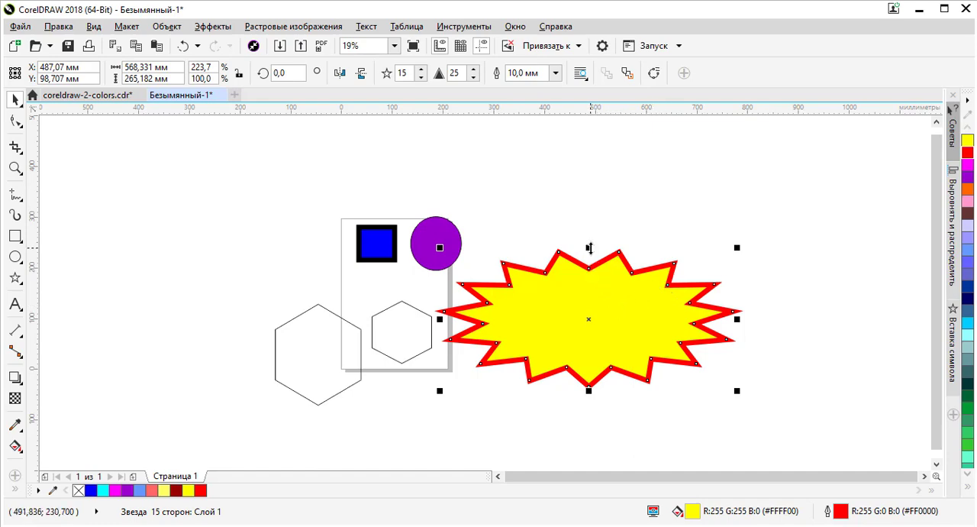
pyautogui.click(424, 315)
pyautogui.click(378, 236)
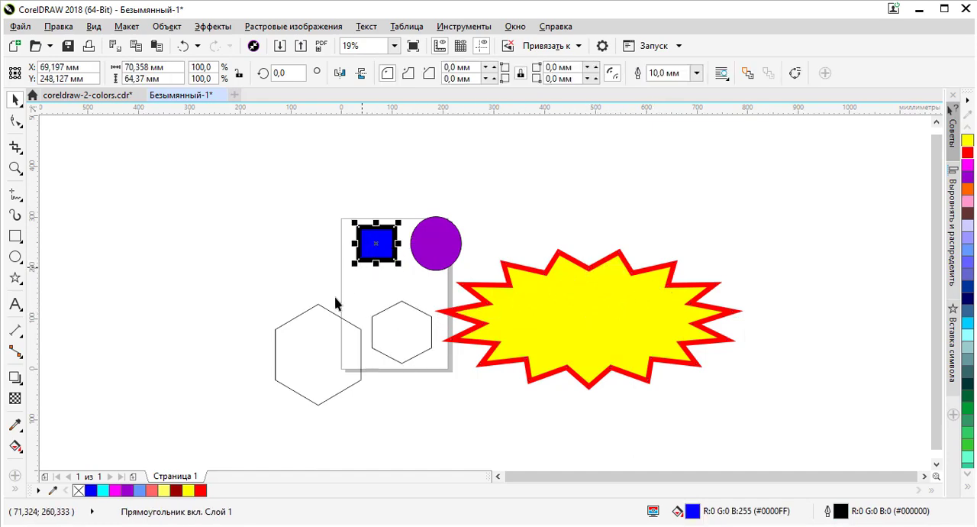
pyautogui.click(318, 312)
# Step: Rotate the purple circle to about 261° and skew it horizontally into a slanted ellipse about 161 × 100 mm
pyautogui.click(450, 246)
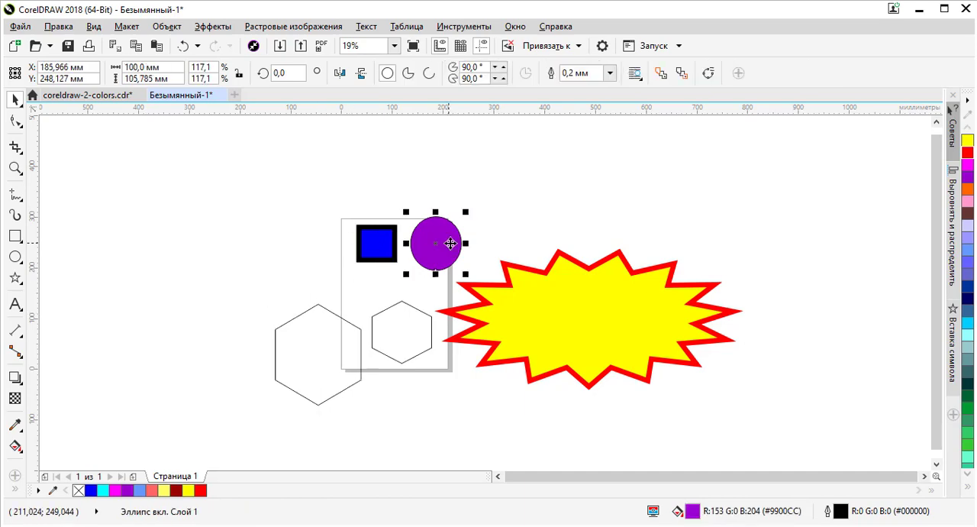
pyautogui.scroll(2, 453, 231)
pyautogui.click(436, 216)
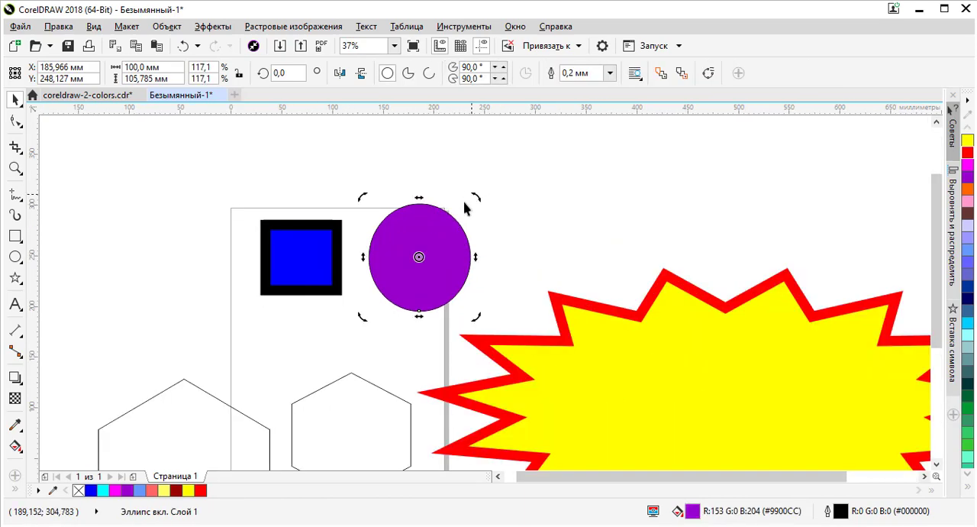
pyautogui.moveTo(483, 206); pyautogui.dragTo(495, 352)
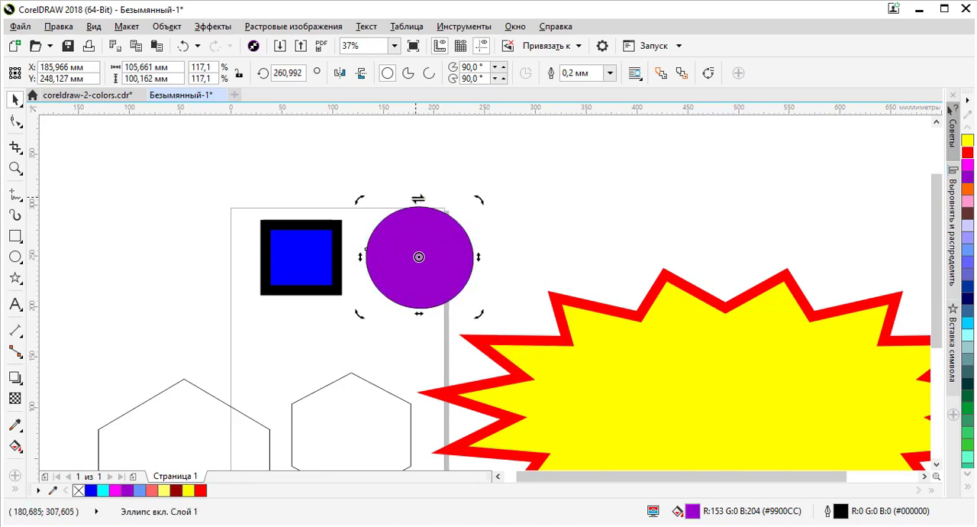
pyautogui.moveTo(418, 200); pyautogui.dragTo(552, 200)
pyautogui.scroll(-2, 463, 342)
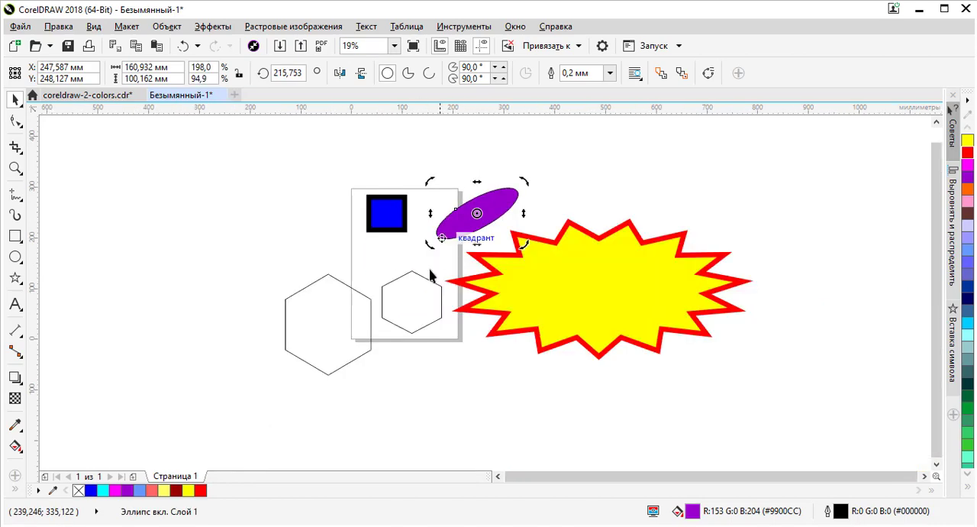
# Step: Make the hexagon on the page narrower and taller, and enlarge the other hexagon proportionally to about 222 × 262 mm
pyautogui.click(418, 306)
pyautogui.scroll(2, 440, 300)
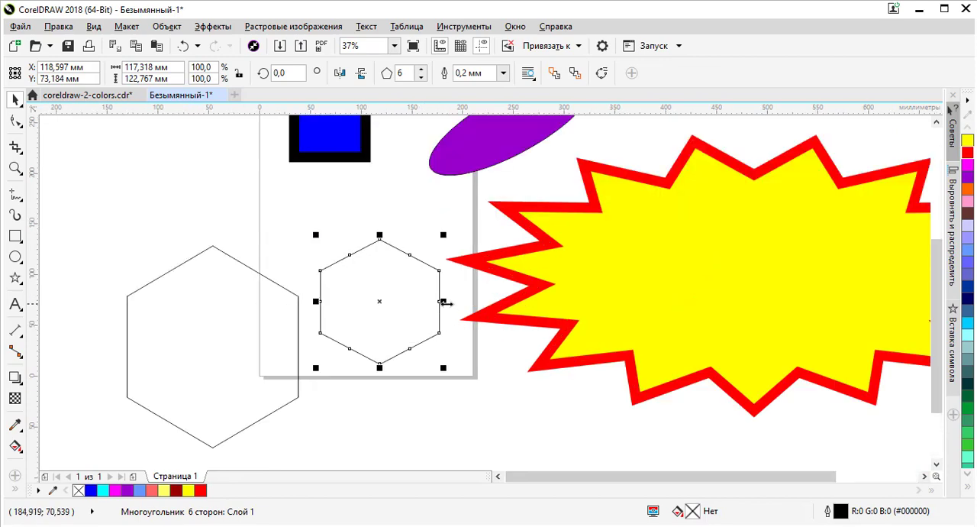
pyautogui.moveTo(447, 303); pyautogui.dragTo(393, 301)
pyautogui.moveTo(356, 235); pyautogui.dragTo(360, 163)
pyautogui.scroll(-2, 395, 285)
pyautogui.click(330, 298)
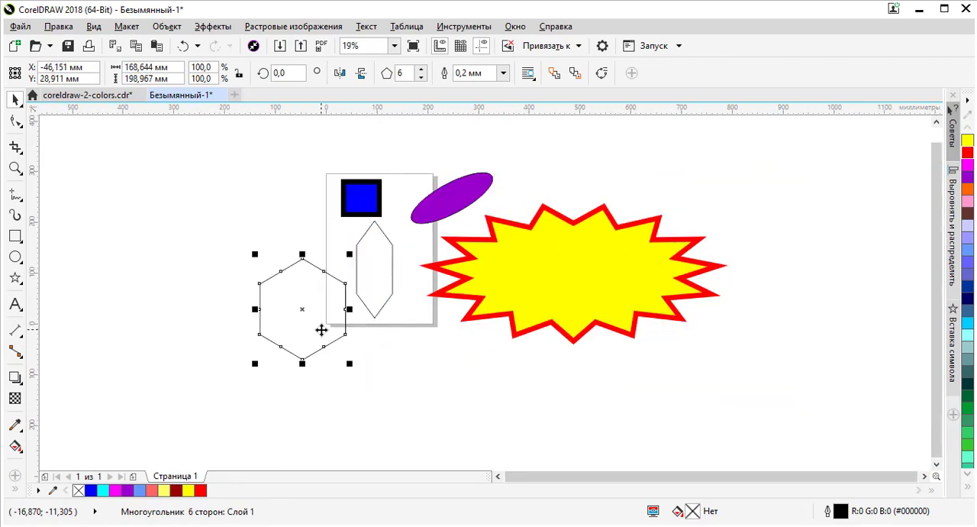
pyautogui.moveTo(349, 254); pyautogui.dragTo(378, 221)
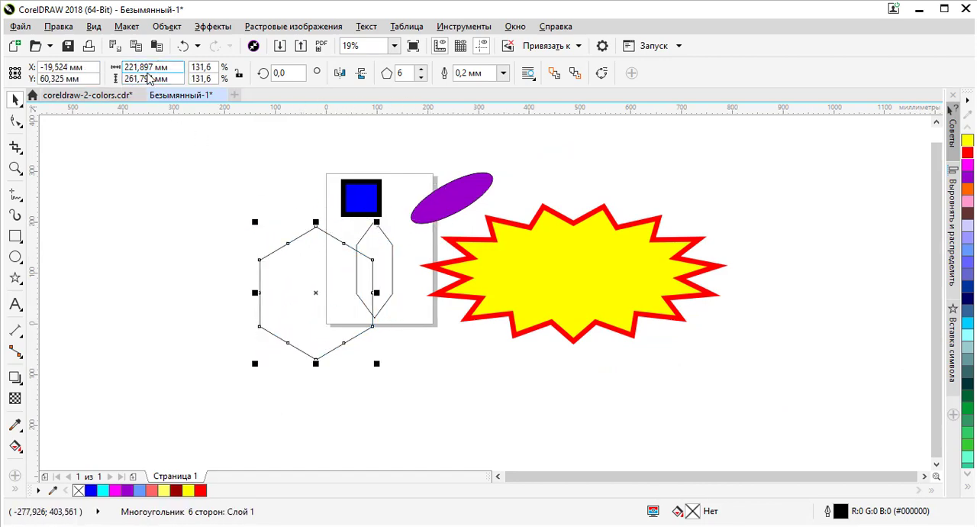
# Step: Move the yellow star down toward the page, shrink it proportionally to about 250 × 117 mm, and reselect it
pyautogui.click(623, 246)
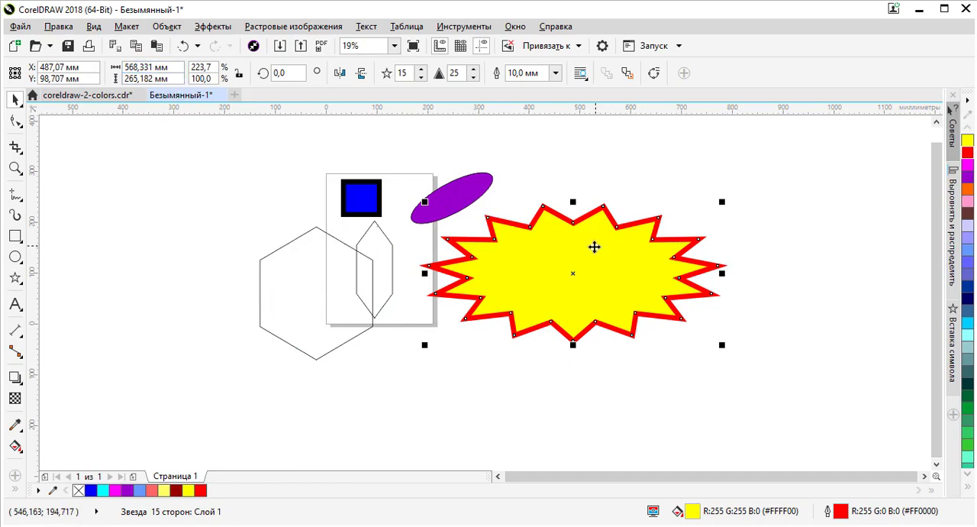
pyautogui.moveTo(591, 247); pyautogui.dragTo(552, 297)
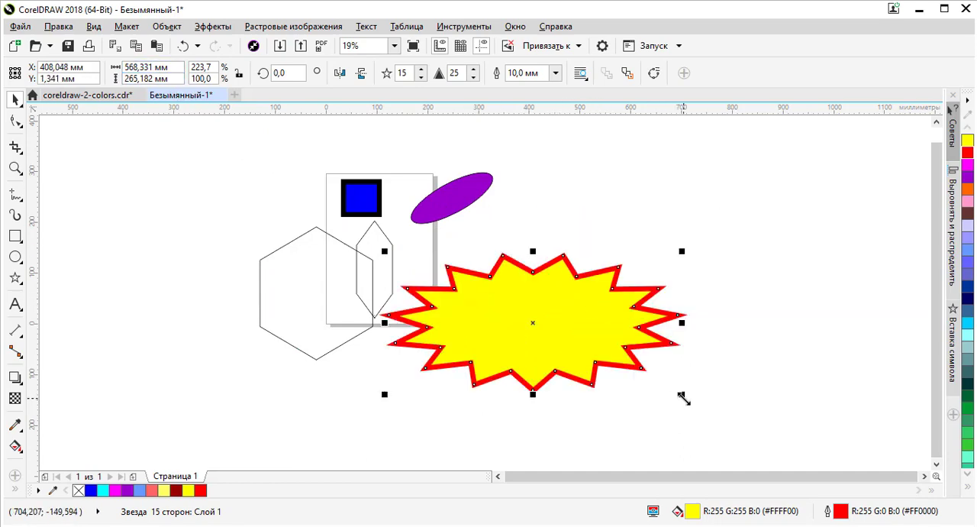
pyautogui.moveTo(683, 395); pyautogui.dragTo(522, 343)
pyautogui.click(565, 273)
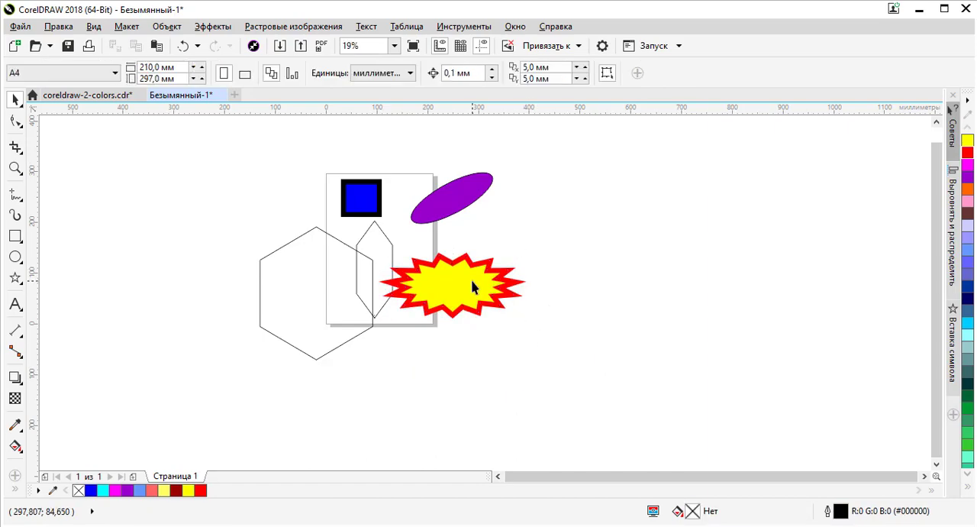
pyautogui.click(471, 281)
pyautogui.scroll(3, 467, 275)
pyautogui.scroll(1, 466, 276)
pyautogui.scroll(-4, 468, 272)
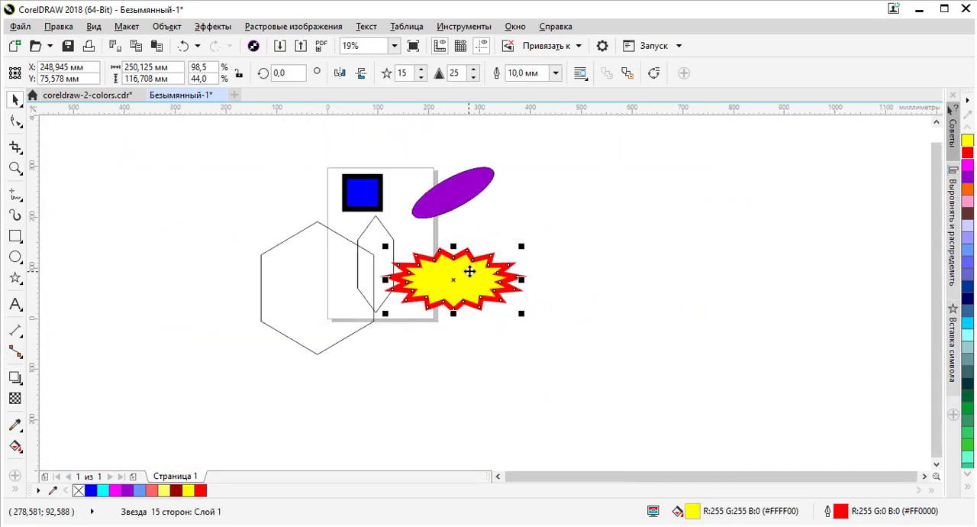